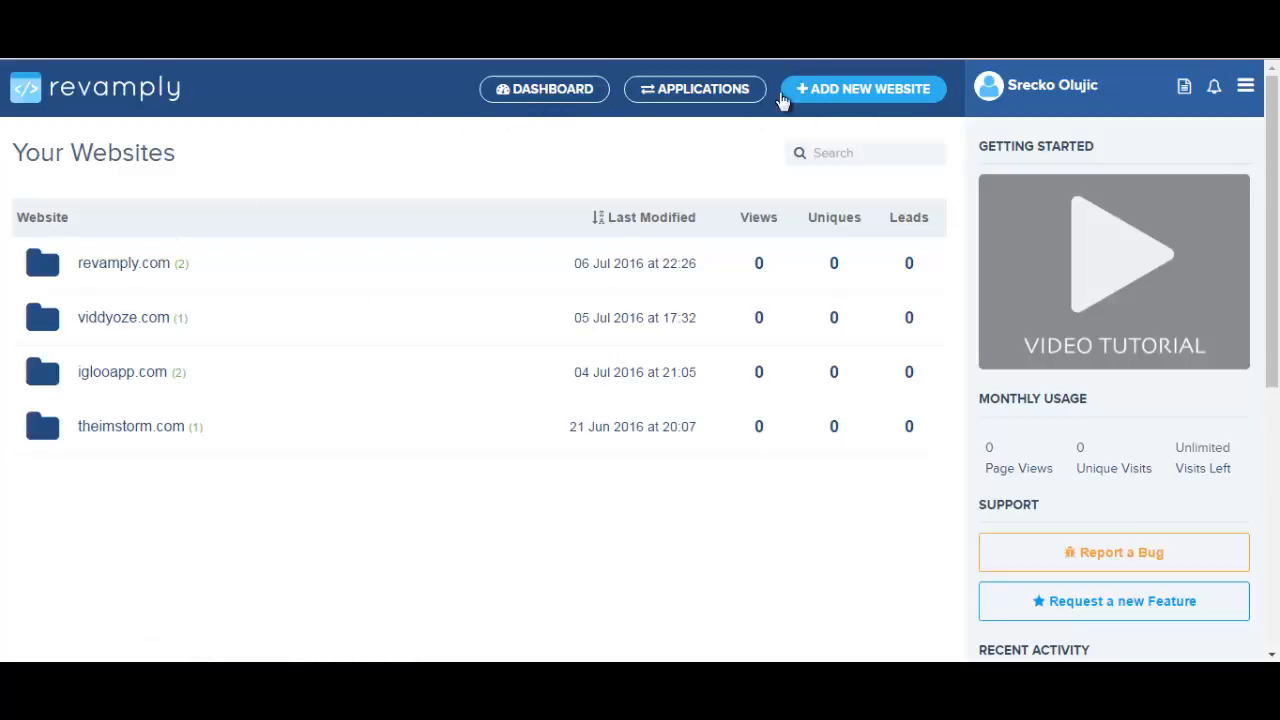
{"action": "left_click", "coordinate": [871, 96]}
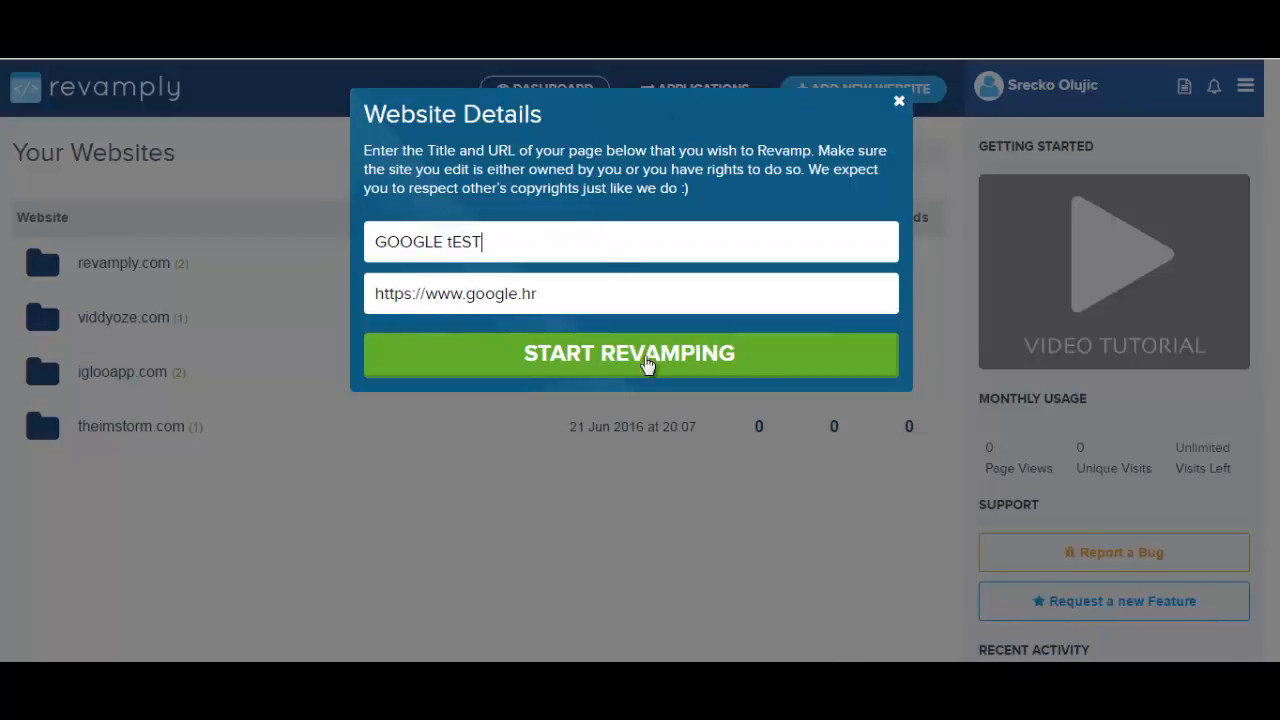
{"action": "left_click", "coordinate": [531, 372]}
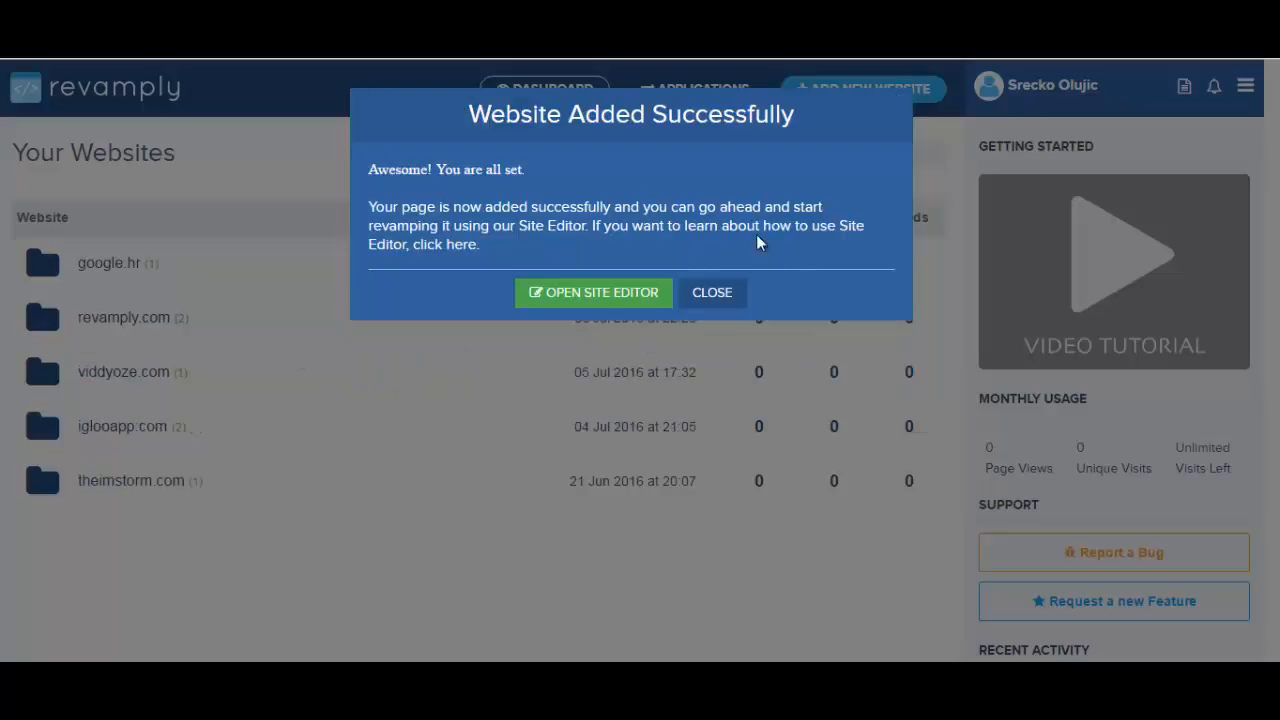
{"action": "left_click", "coordinate": [625, 300]}
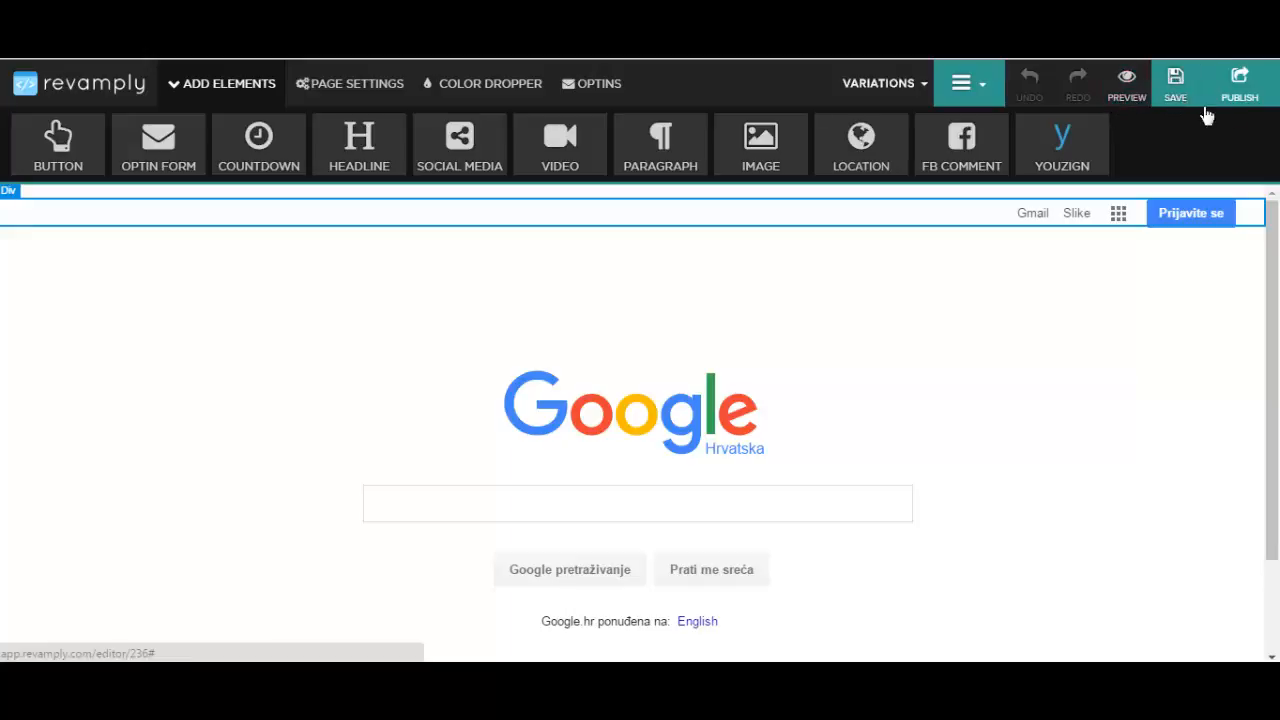
{"action": "left_click", "coordinate": [975, 95]}
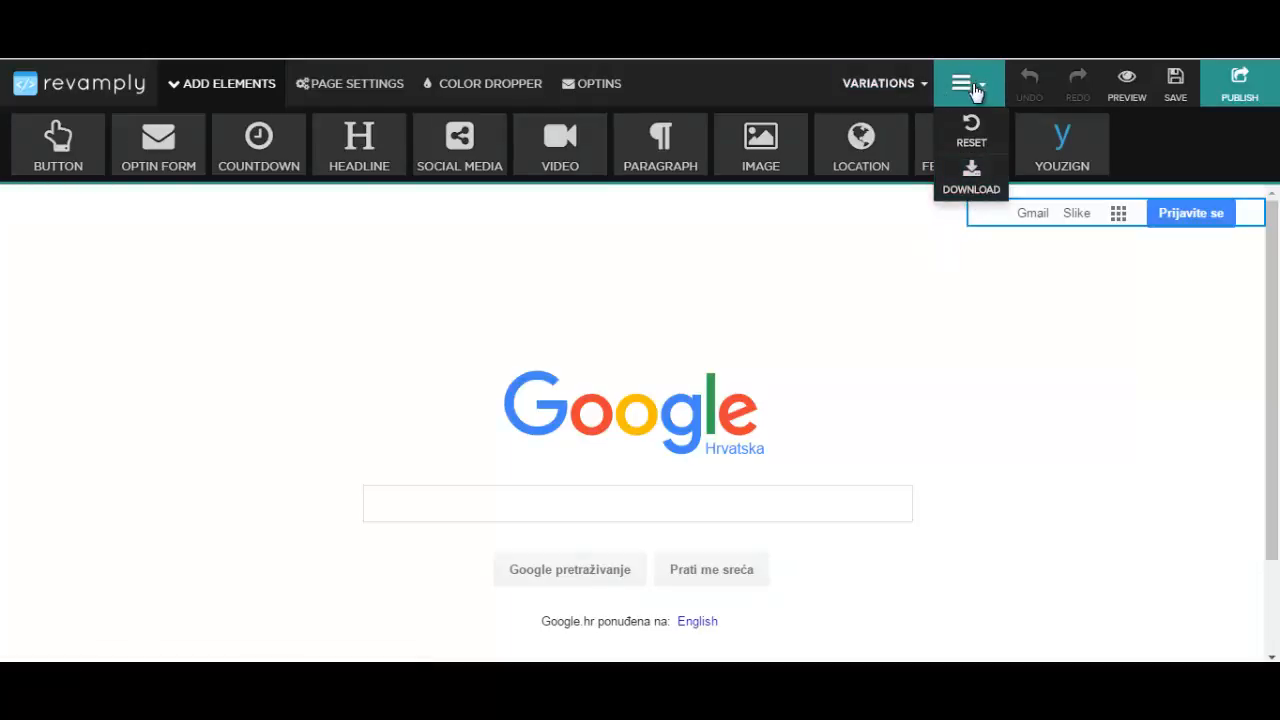
{"action": "left_click", "coordinate": [917, 86]}
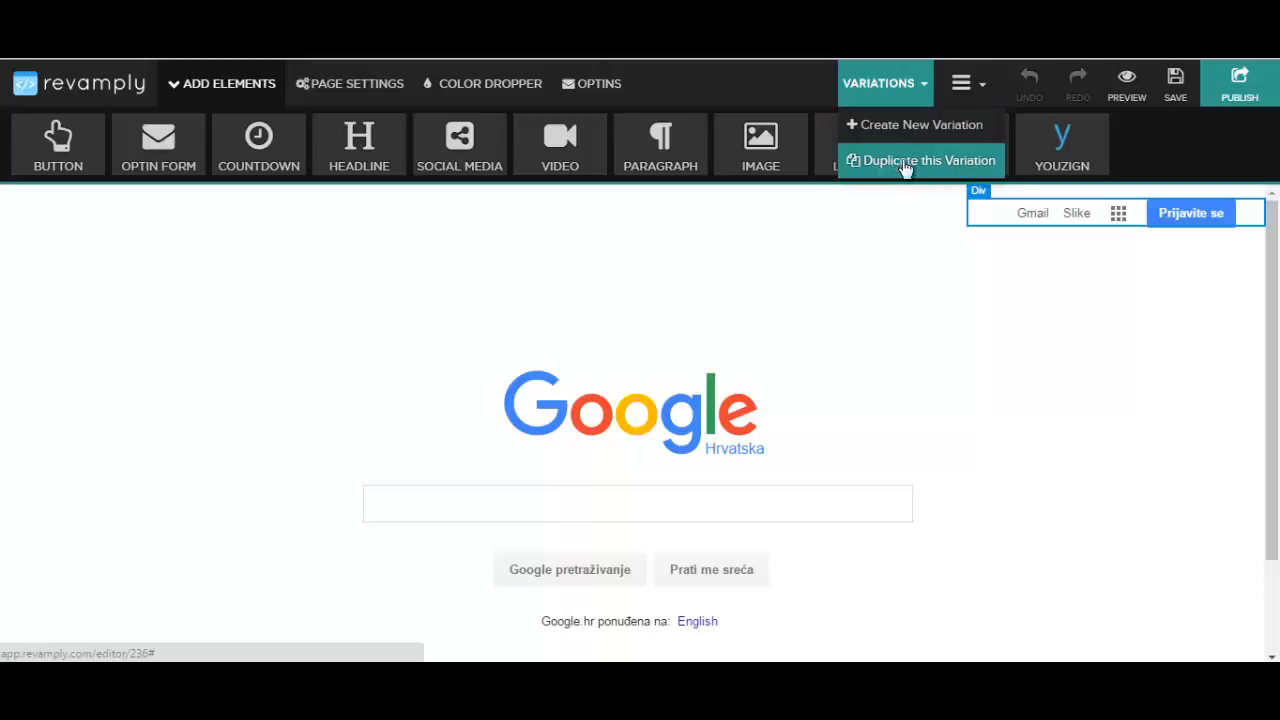
{"action": "left_click", "coordinate": [924, 97]}
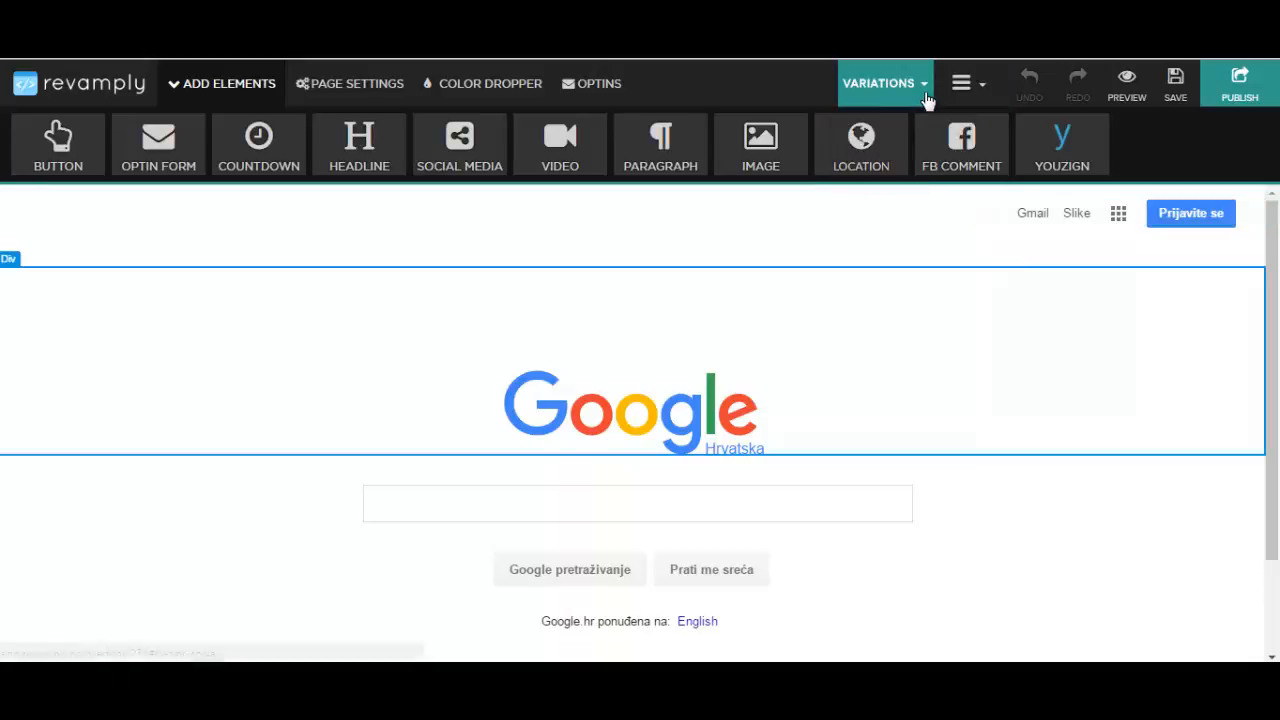
Try the coral swatch as the page's background colour with the Color Dropper and undo the change.
{"action": "left_click", "coordinate": [500, 86]}
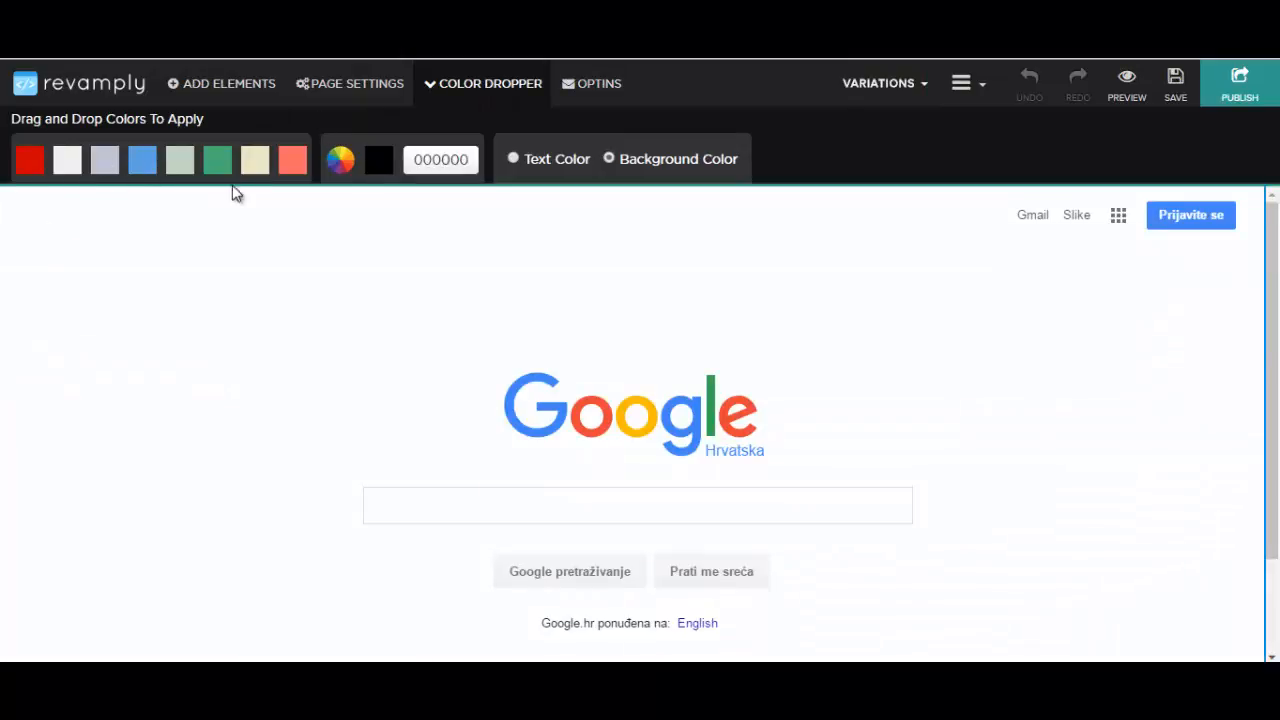
{"action": "left_click_drag", "start_coordinate": [290, 163], "coordinate": [243, 269]}
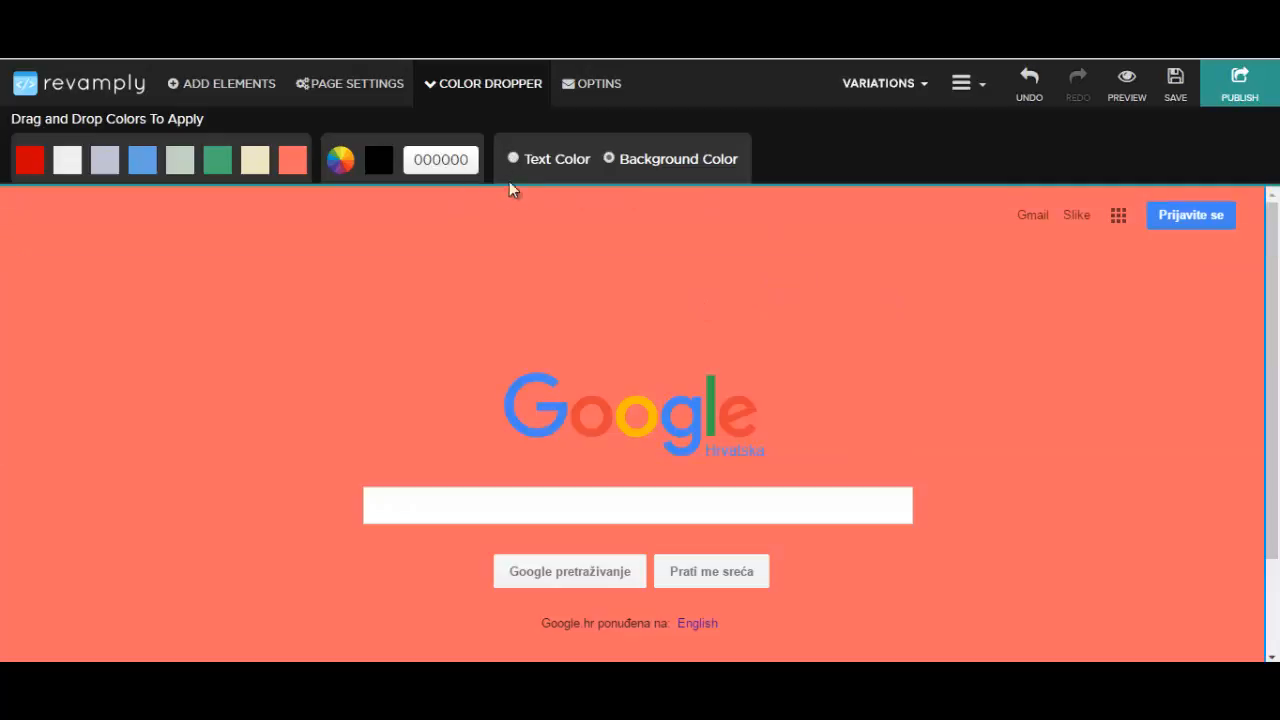
{"action": "key", "text": "ctrl+z"}
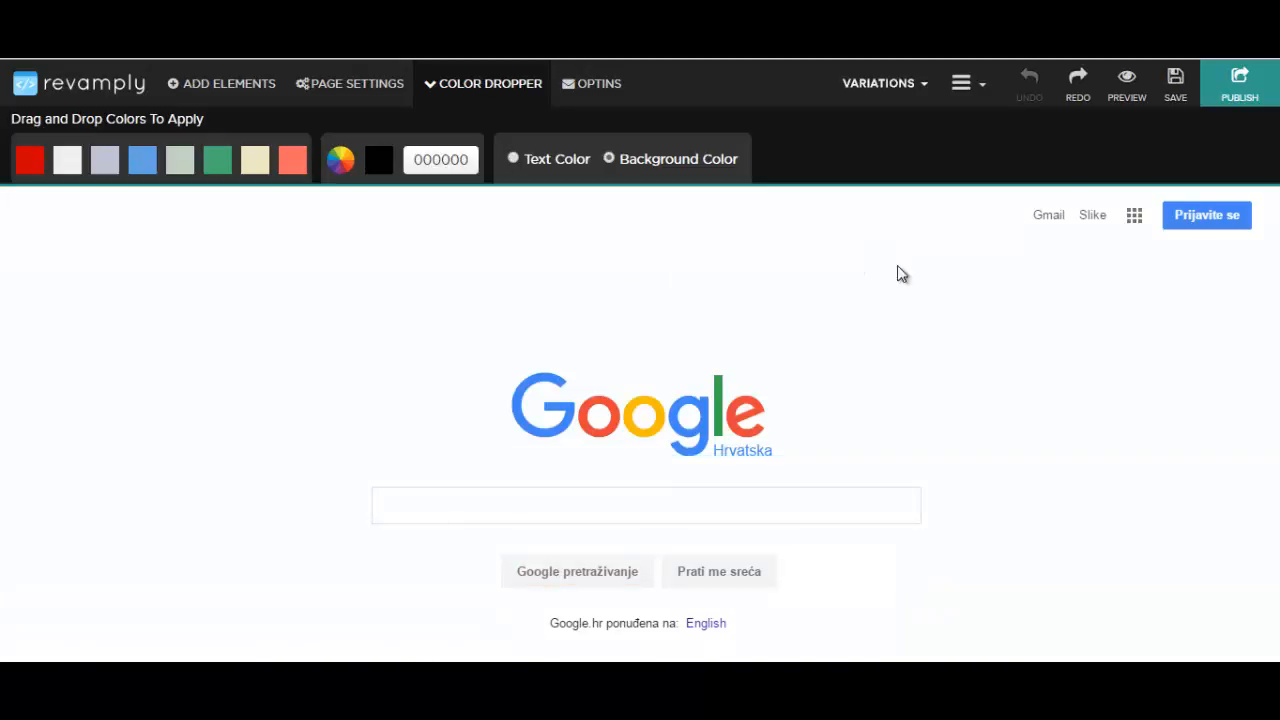
Open the style settings of the Google logo and move them away from the space below it.
{"action": "left_click", "coordinate": [655, 426]}
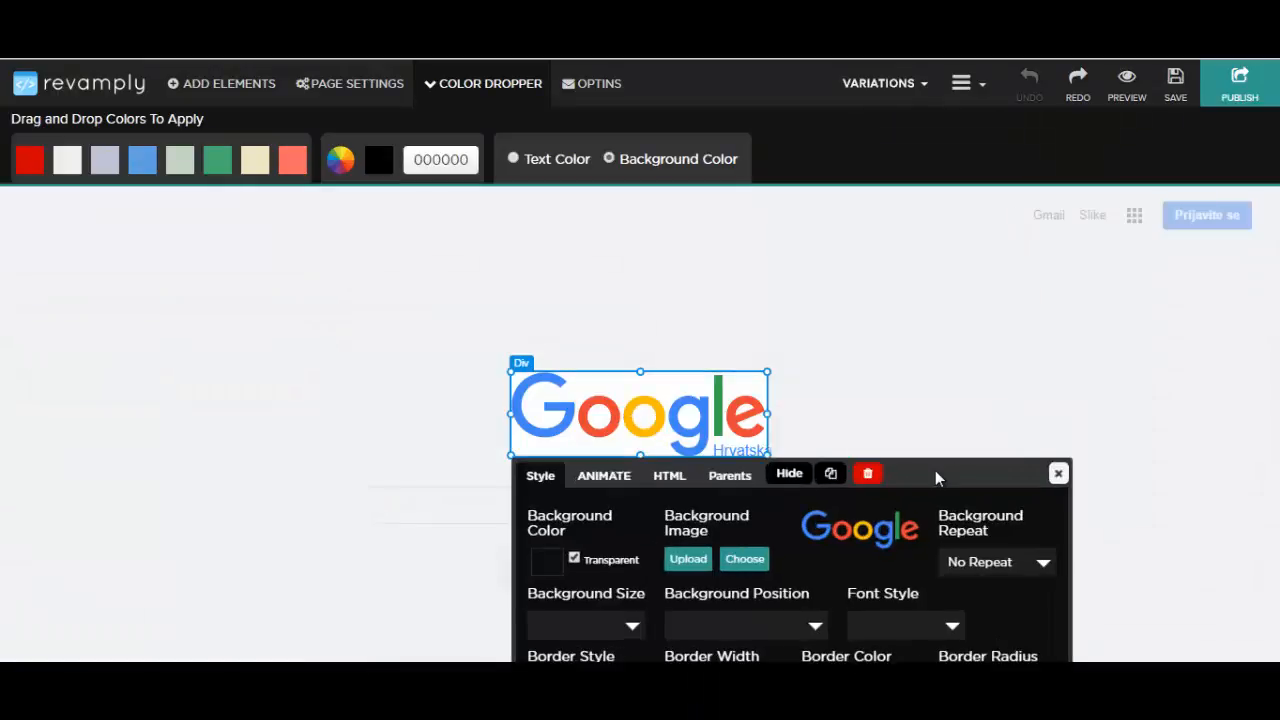
{"action": "left_click_drag", "start_coordinate": [943, 476], "coordinate": [514, 229]}
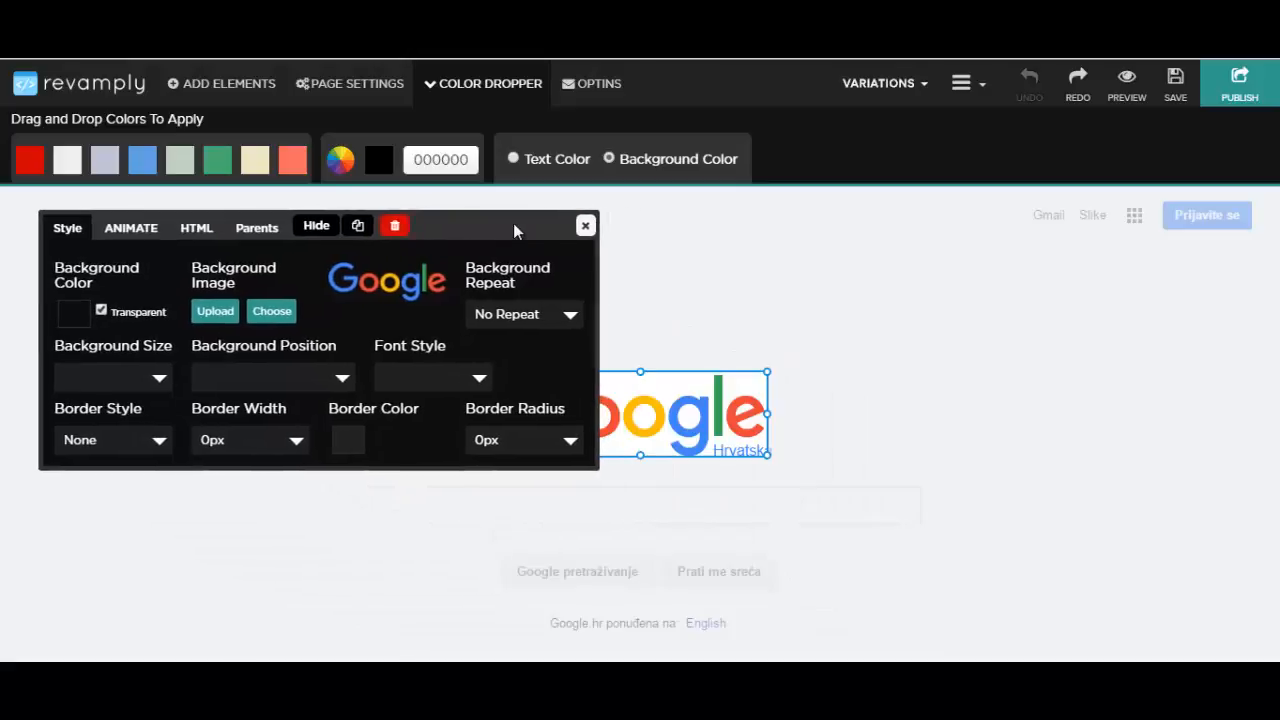
Try a magenta background colour (#bf0dbf) on the Google logo and restore its transparent background.
{"action": "left_click", "coordinate": [74, 318]}
{"action": "left_click_drag", "start_coordinate": [173, 367], "coordinate": [188, 381]}
{"action": "left_click", "coordinate": [101, 311]}
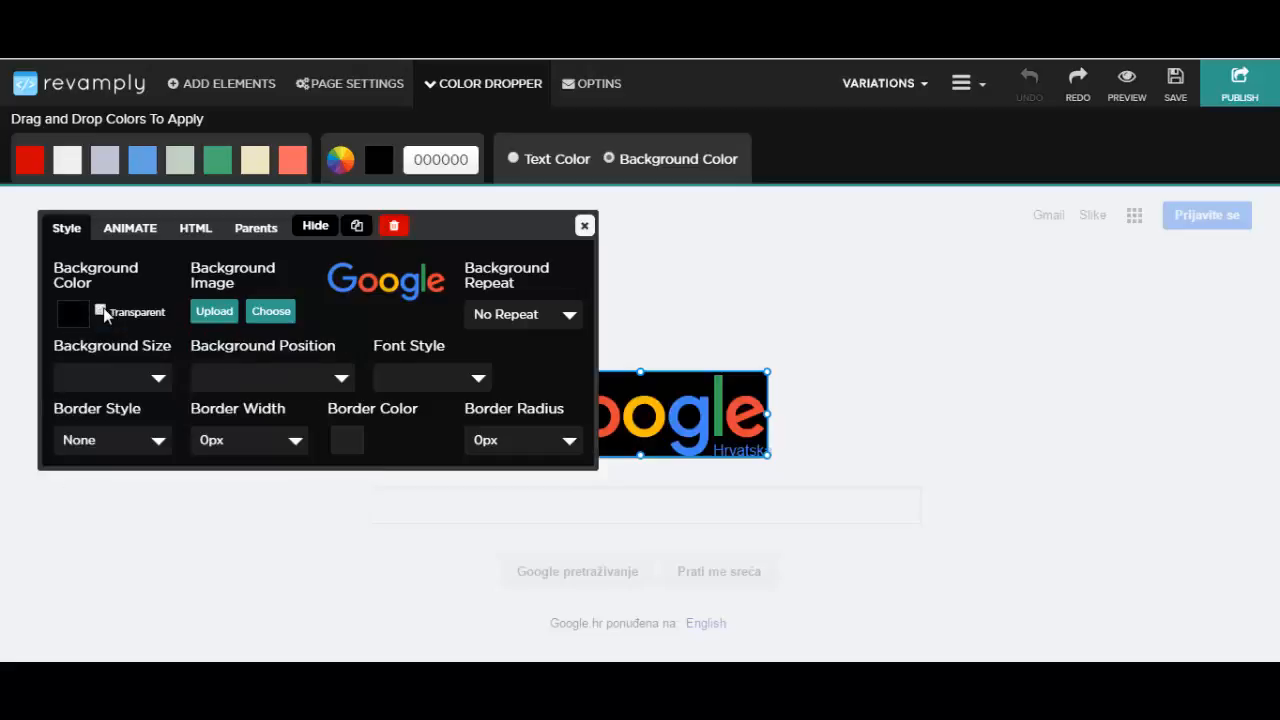
{"action": "left_click", "coordinate": [72, 315]}
{"action": "mouse_move", "coordinate": [170, 395]}
{"action": "left_mouse_down"}
{"action": "mouse_move", "coordinate": [186, 420]}
{"action": "mouse_move", "coordinate": [200, 371]}
{"action": "left_mouse_up"}
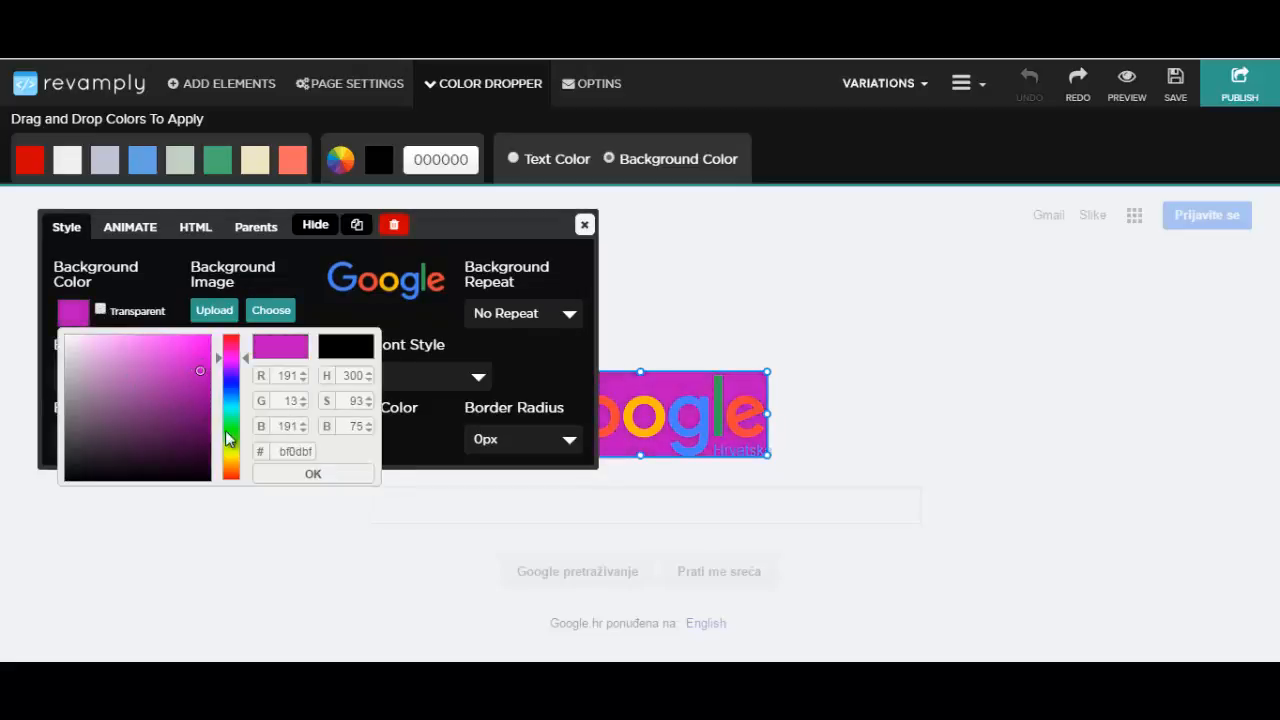
{"action": "left_click", "coordinate": [313, 475]}
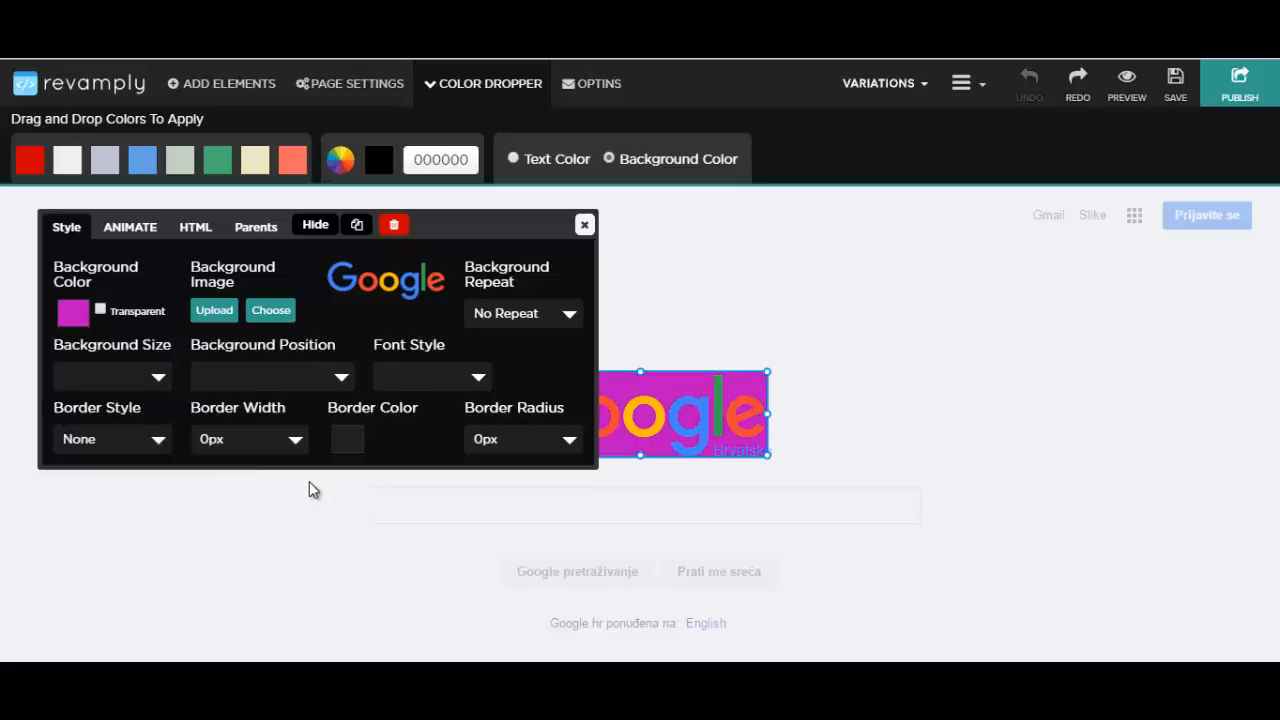
{"action": "left_click", "coordinate": [103, 310]}
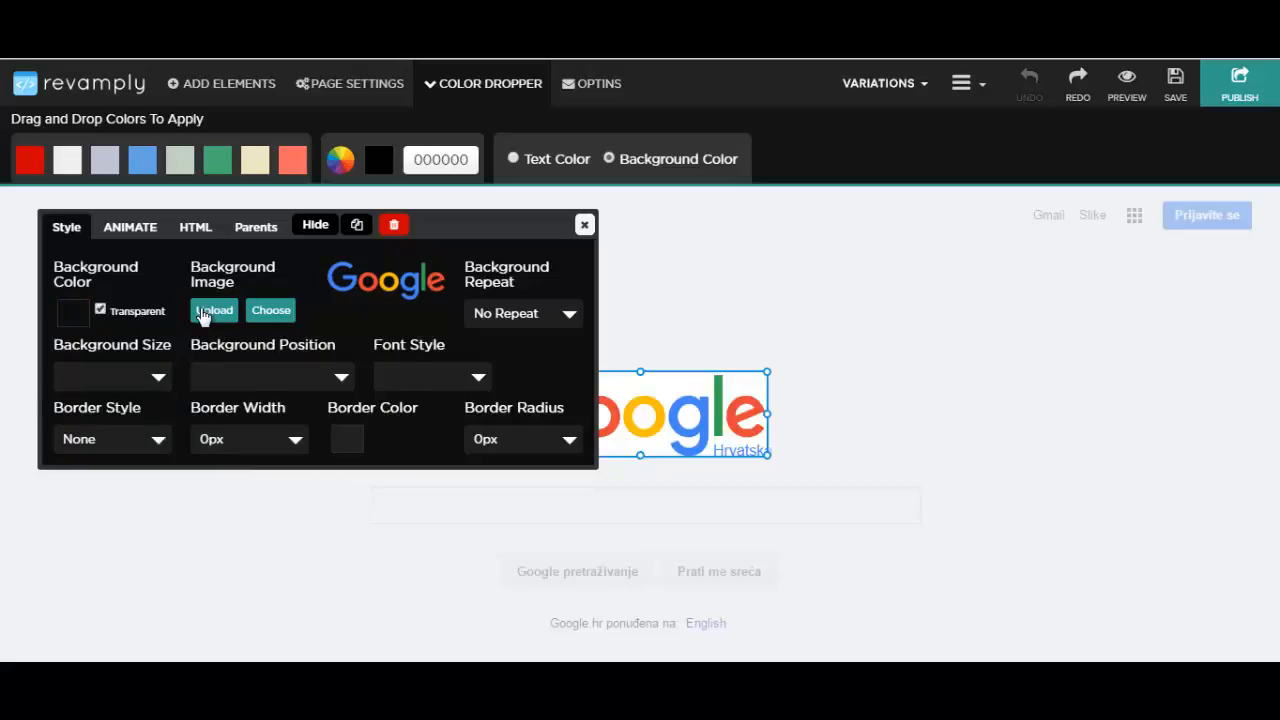
{"action": "left_click", "coordinate": [279, 313]}
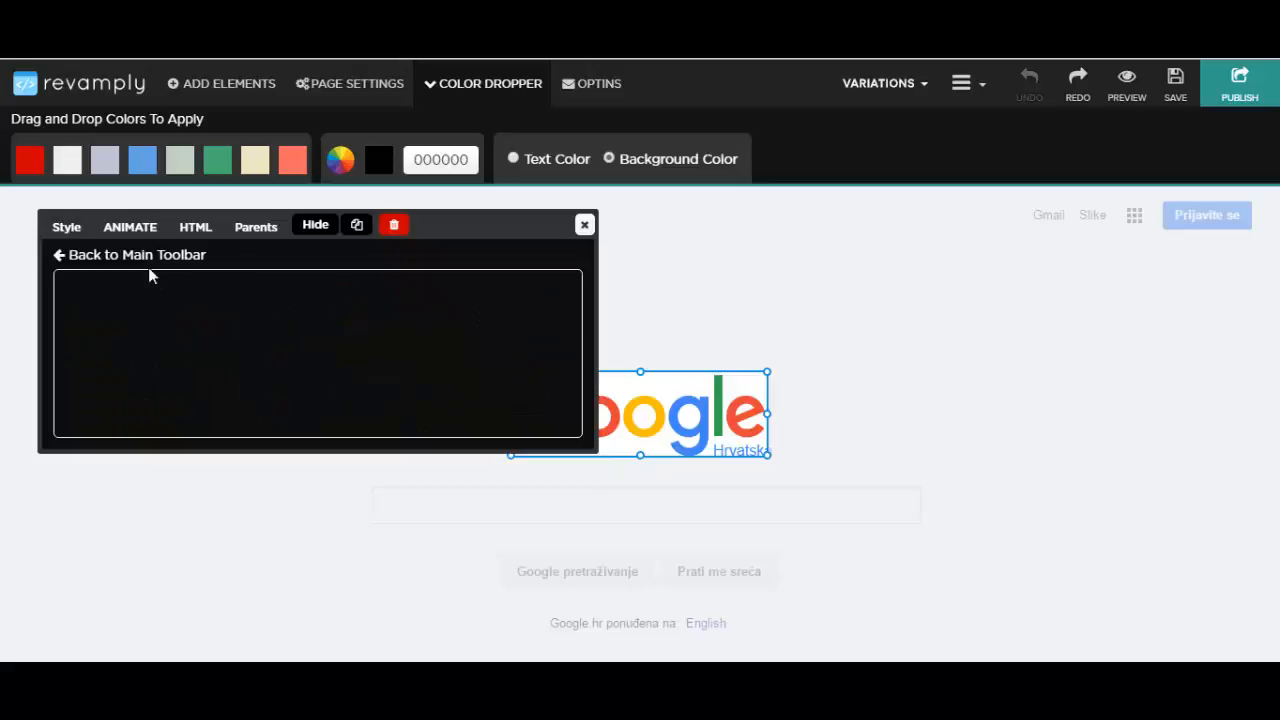
{"action": "left_click", "coordinate": [89, 255]}
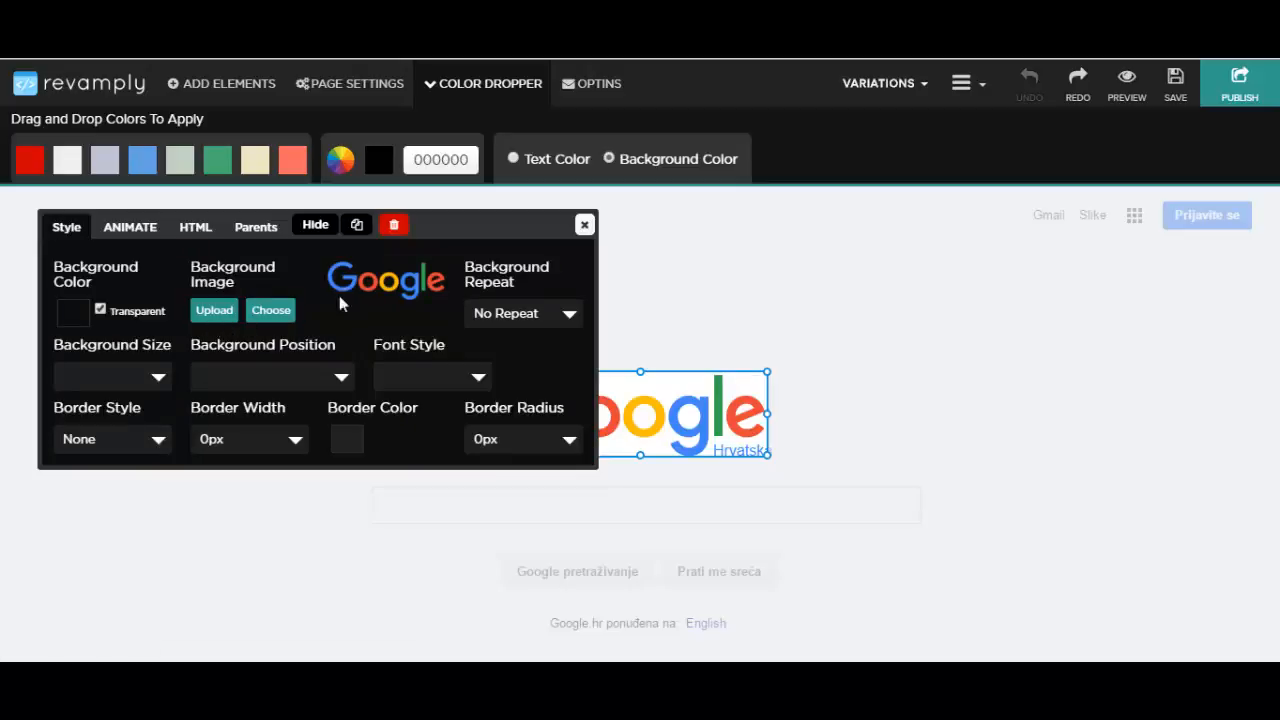
{"action": "left_click", "coordinate": [164, 386]}
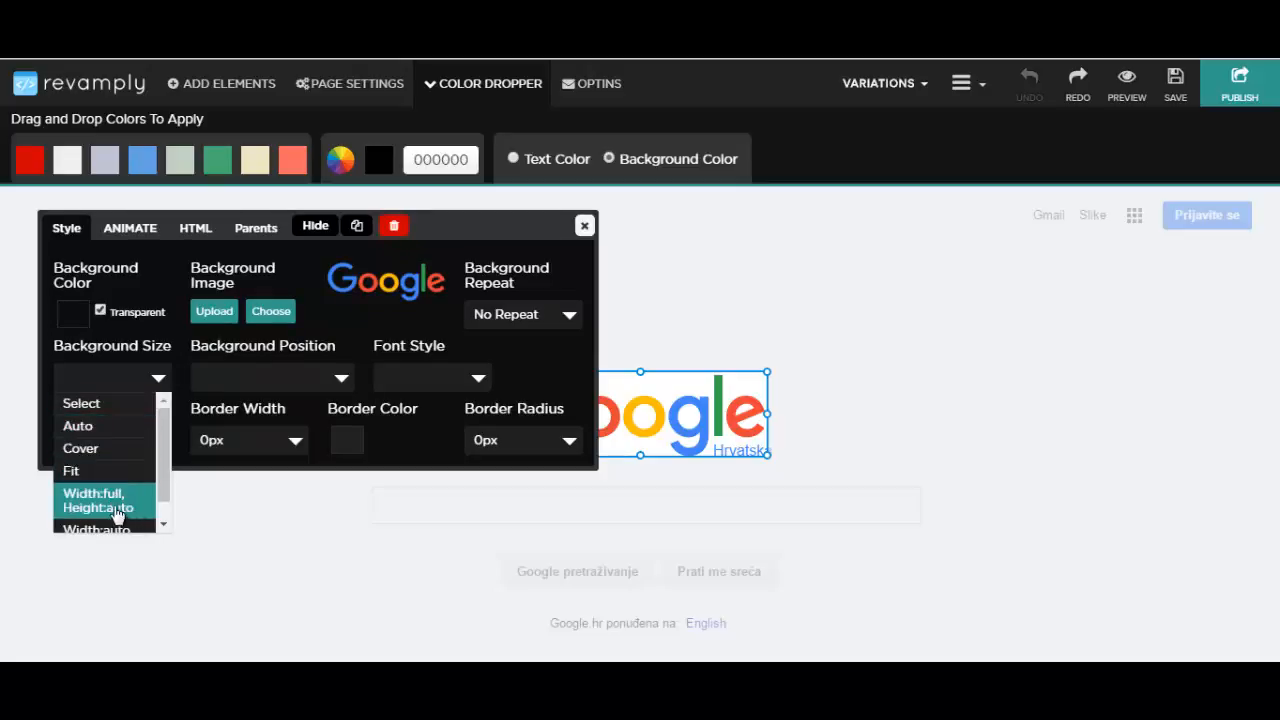
{"action": "left_click", "coordinate": [343, 385]}
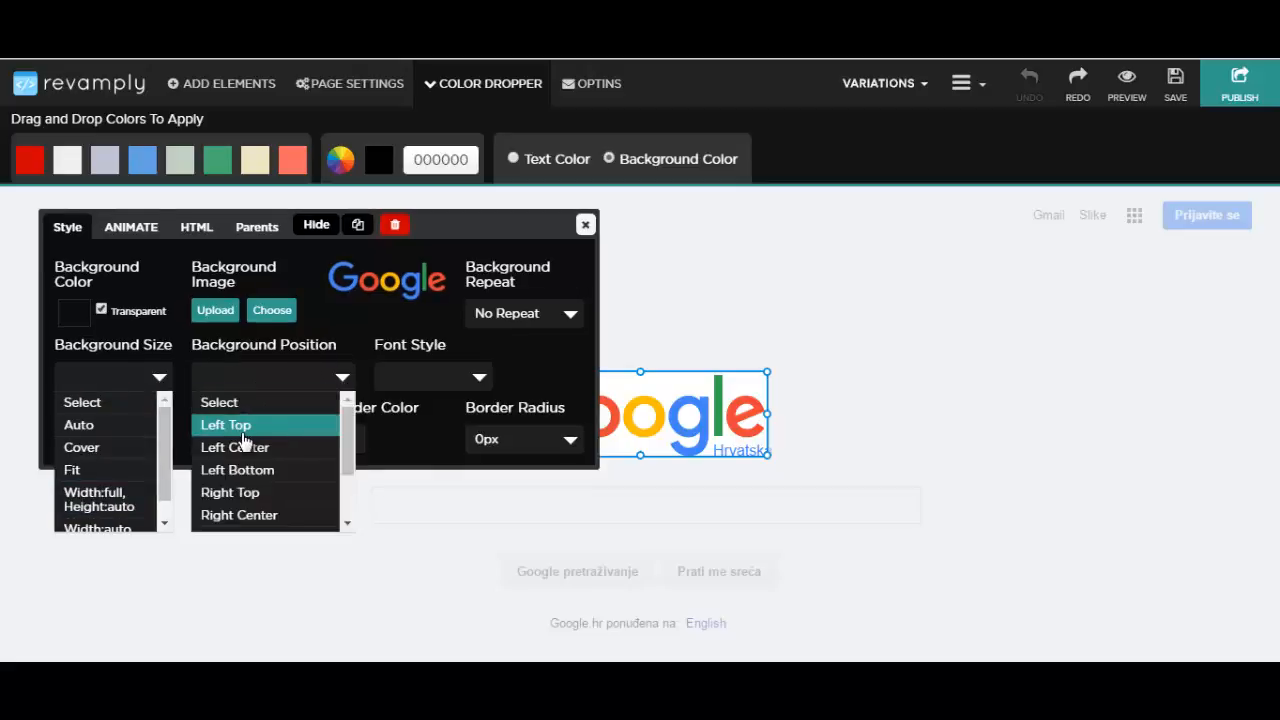
{"action": "left_click", "coordinate": [343, 379]}
Set the Google logo element's font style to Vollkorn.
{"action": "left_click", "coordinate": [481, 382]}
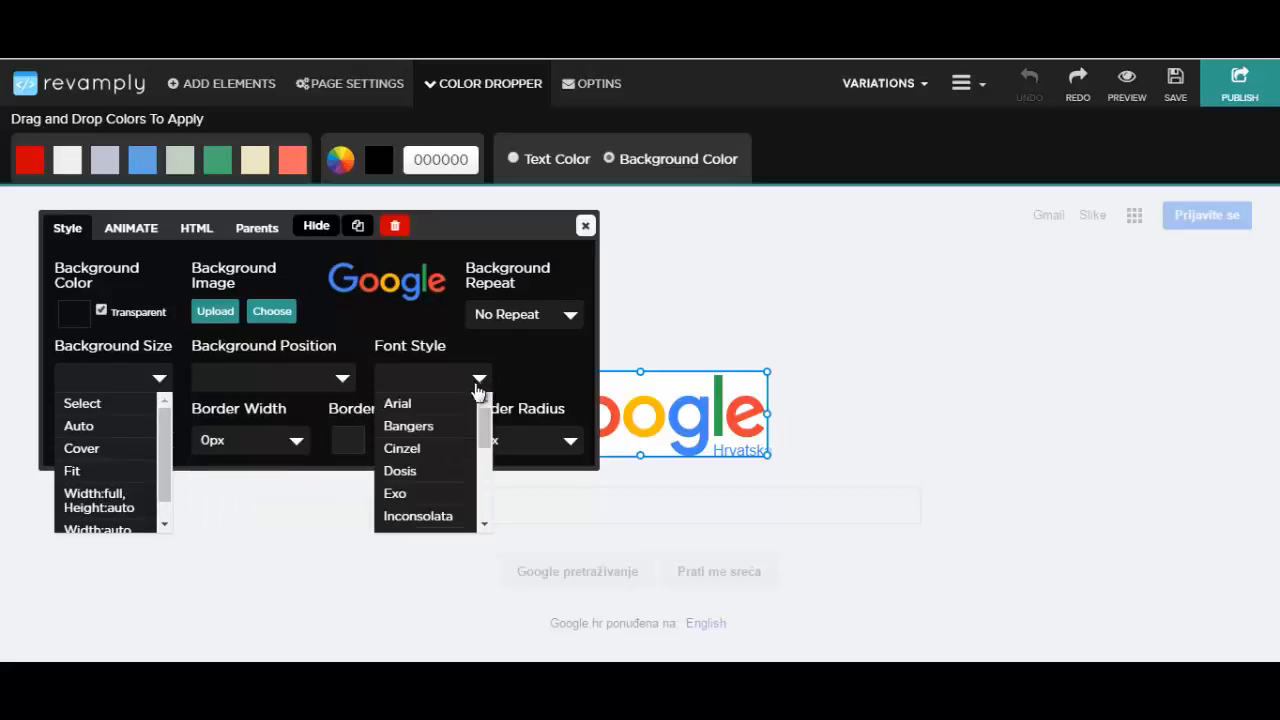
{"action": "scroll", "coordinate": [417, 470], "scroll_direction": "down", "scroll_amount": 3}
{"action": "left_click", "coordinate": [417, 522]}
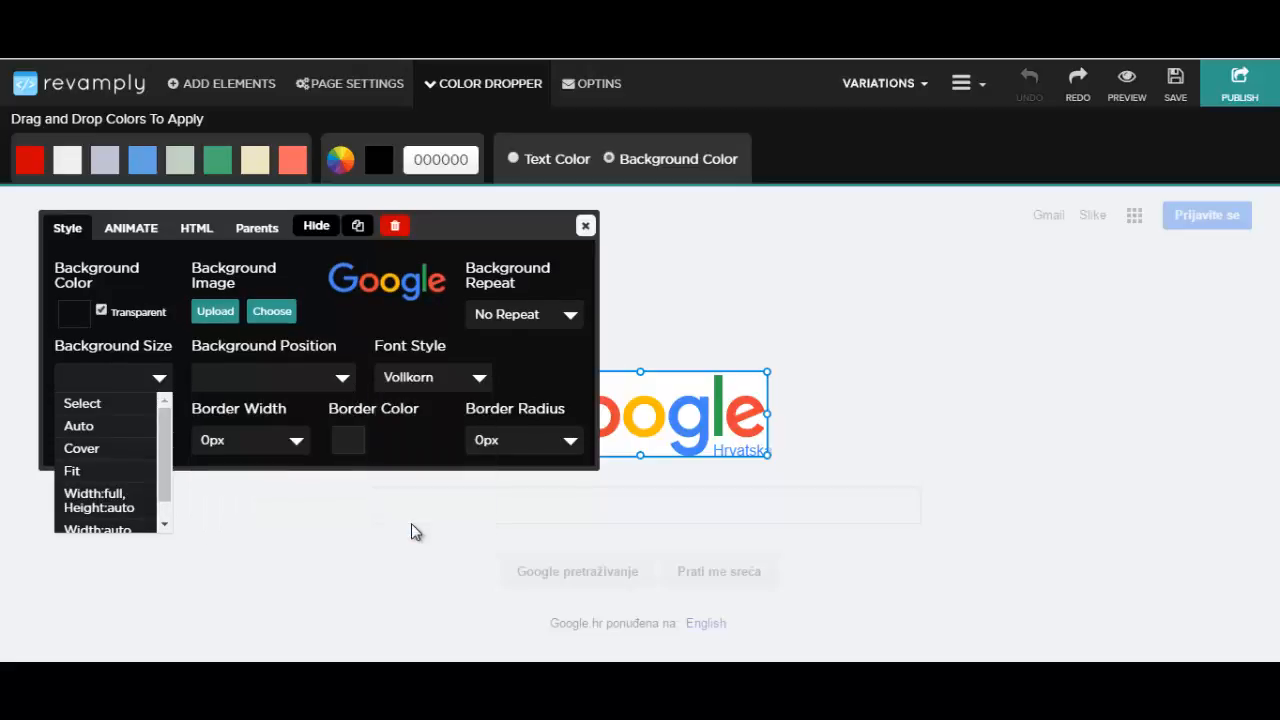
{"action": "left_click", "coordinate": [159, 382]}
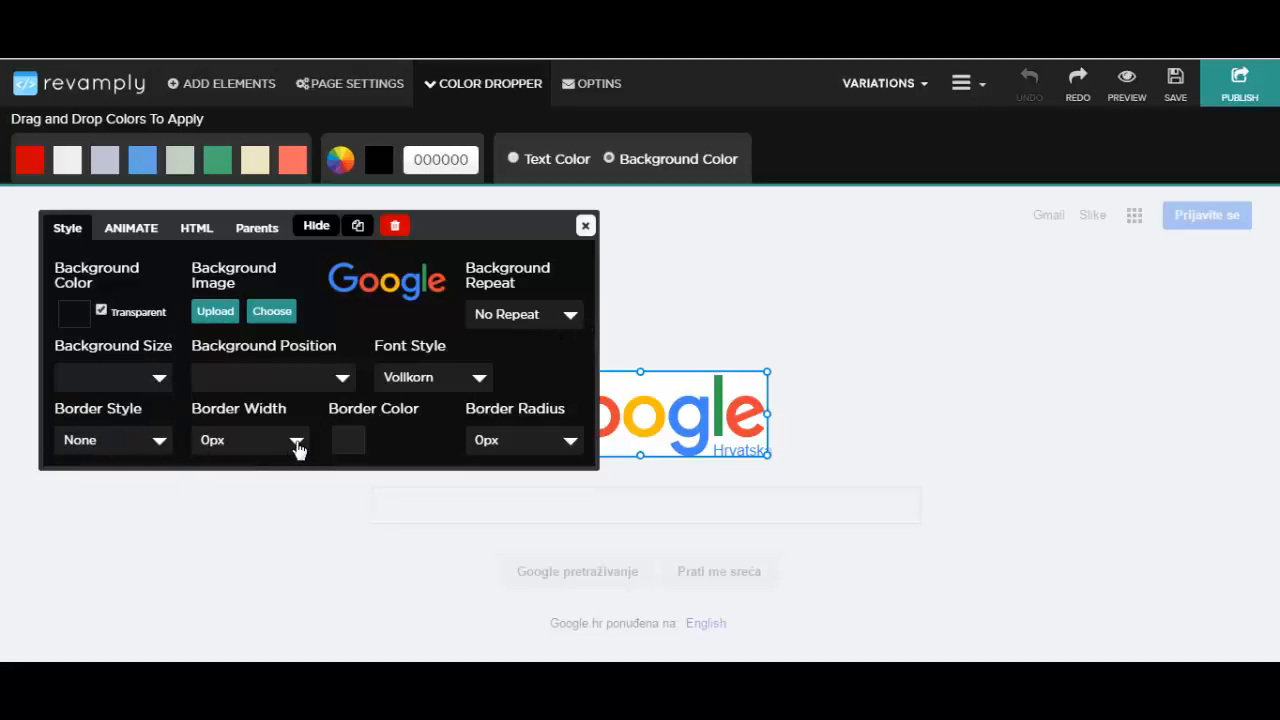
Set the Google logo's border colour to magenta (#d413d4).
{"action": "left_click", "coordinate": [353, 450]}
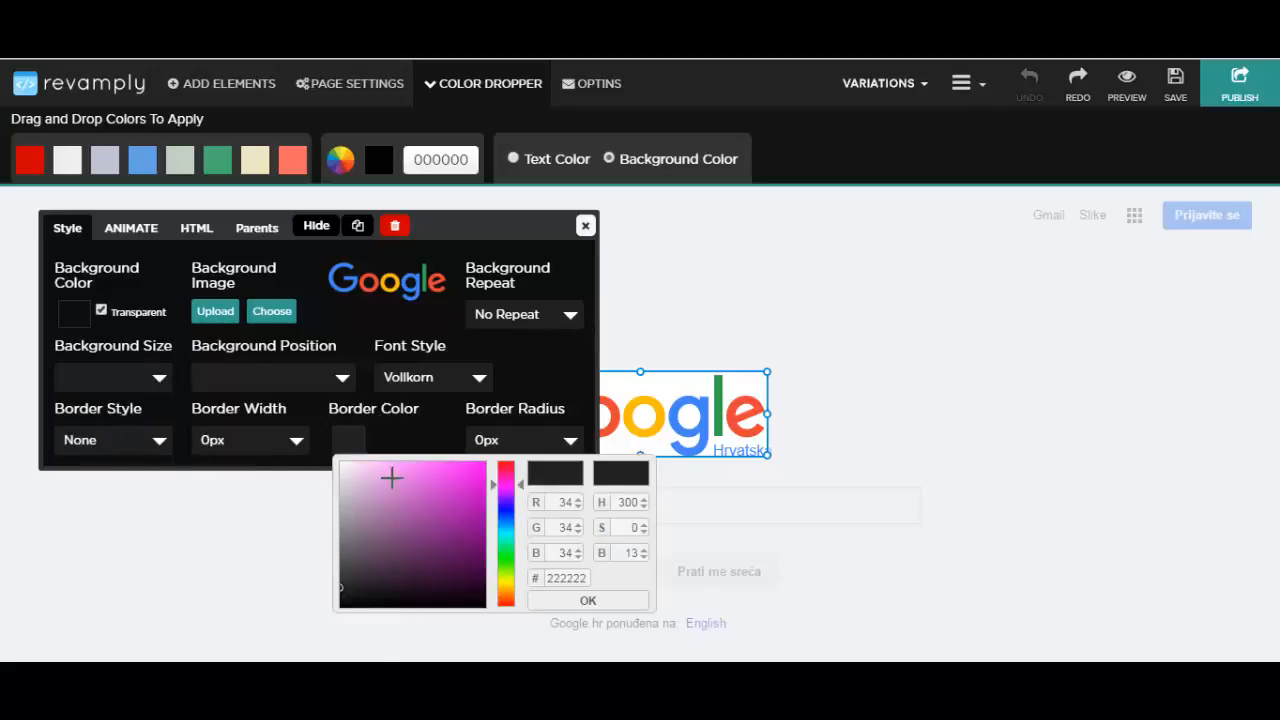
{"action": "left_click_drag", "start_coordinate": [391, 478], "coordinate": [473, 485]}
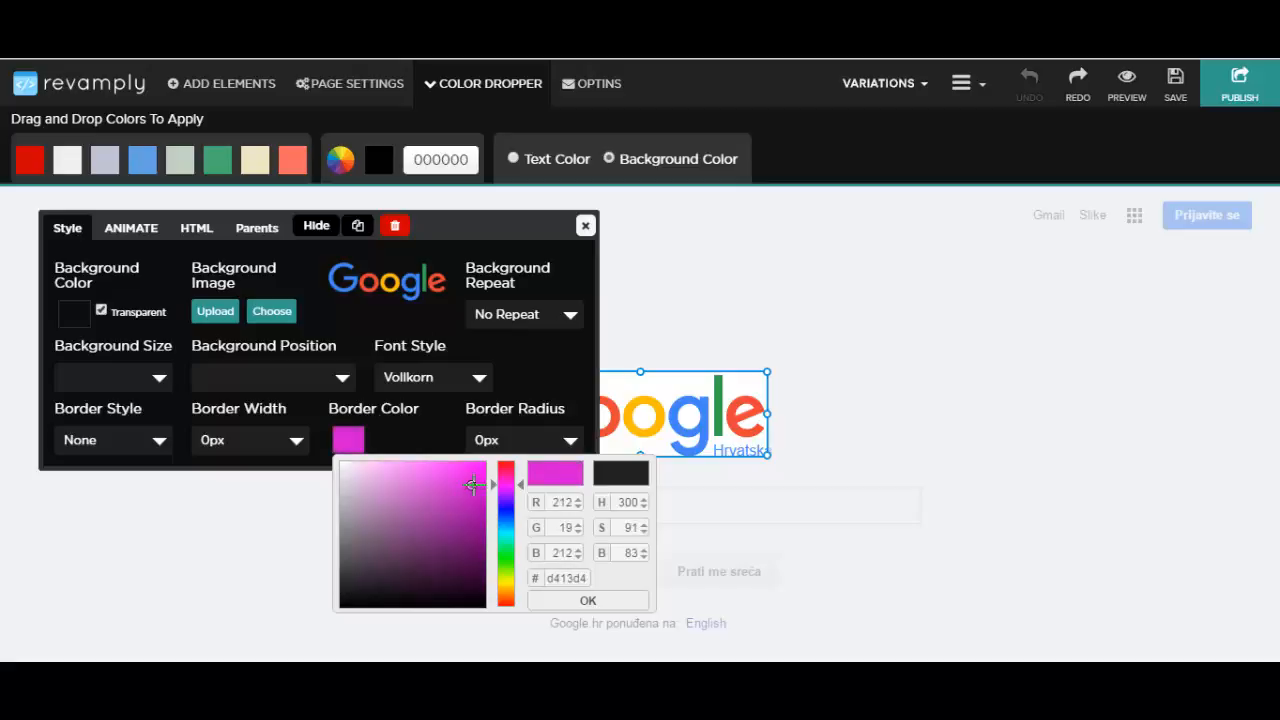
{"action": "left_click", "coordinate": [429, 424]}
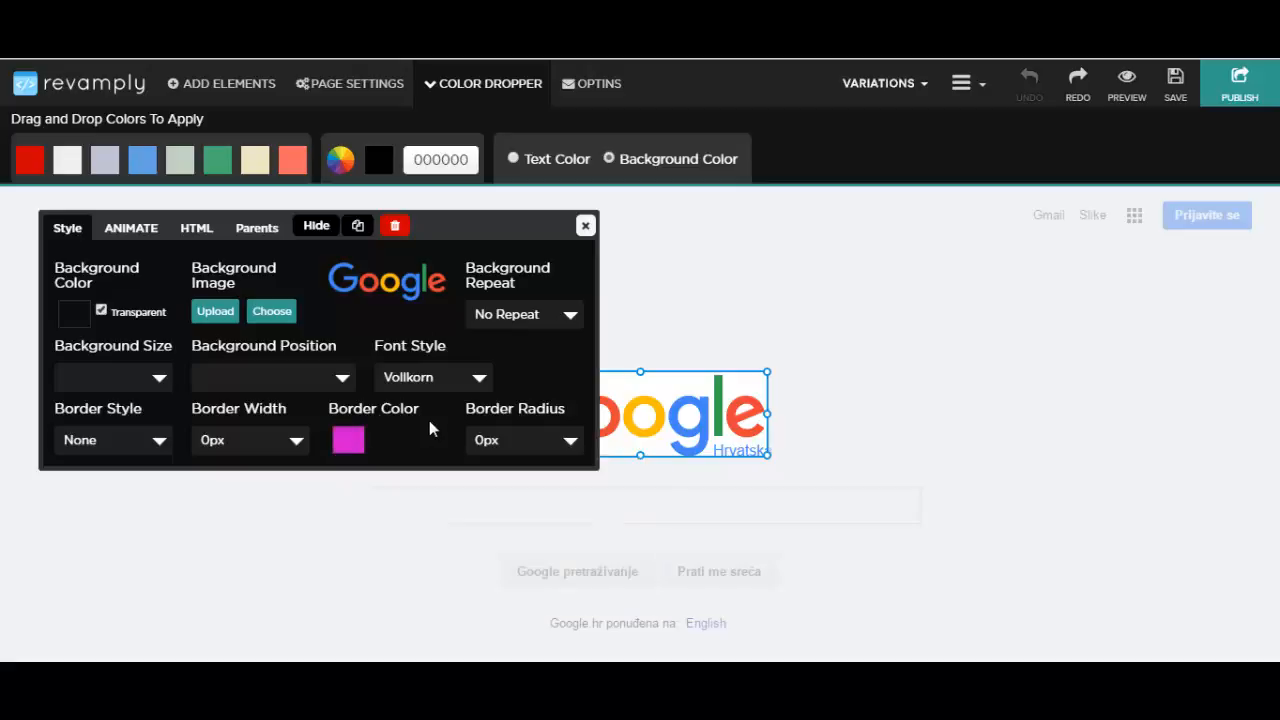
Set the Google logo's border radius to 1px.
{"action": "left_click", "coordinate": [560, 458]}
{"action": "left_click", "coordinate": [507, 488]}
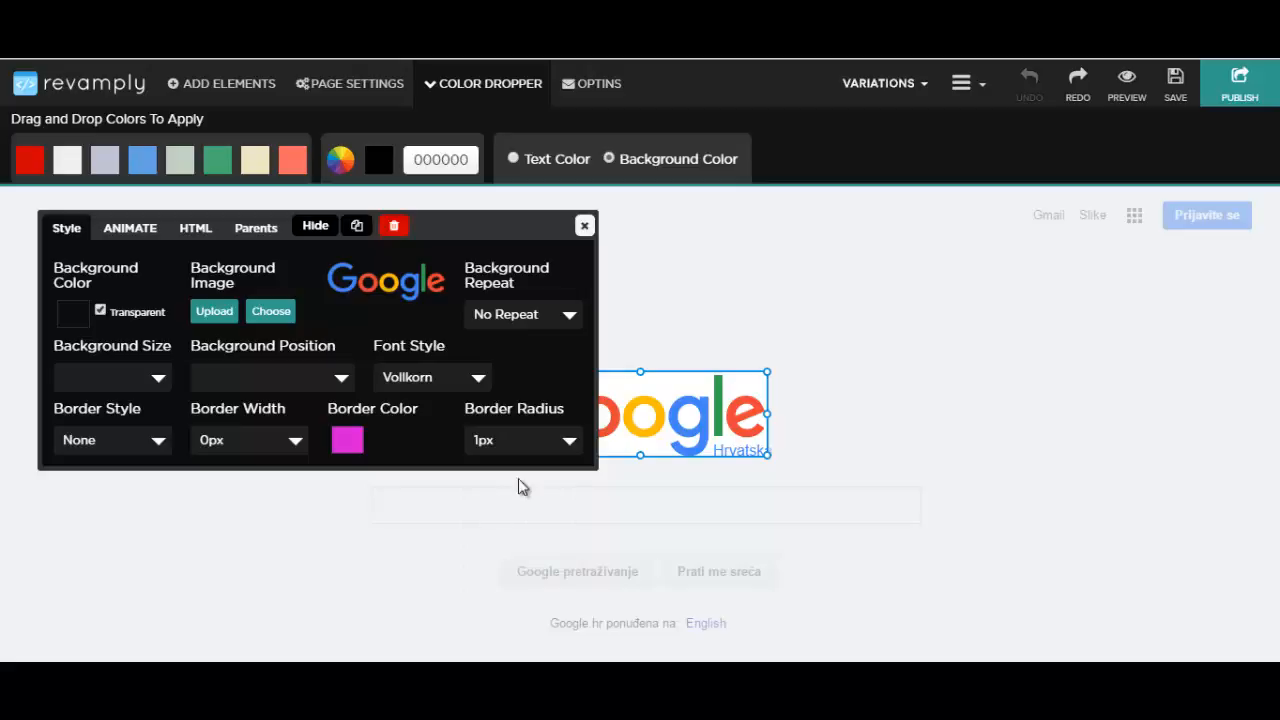
{"action": "left_click", "coordinate": [569, 441]}
{"action": "left_click", "coordinate": [520, 490]}
Try the Pulse animation on the Google logo, apply Rubber Band instead, and turn on the animation loop.
{"action": "left_click", "coordinate": [141, 230]}
{"action": "left_click", "coordinate": [118, 305]}
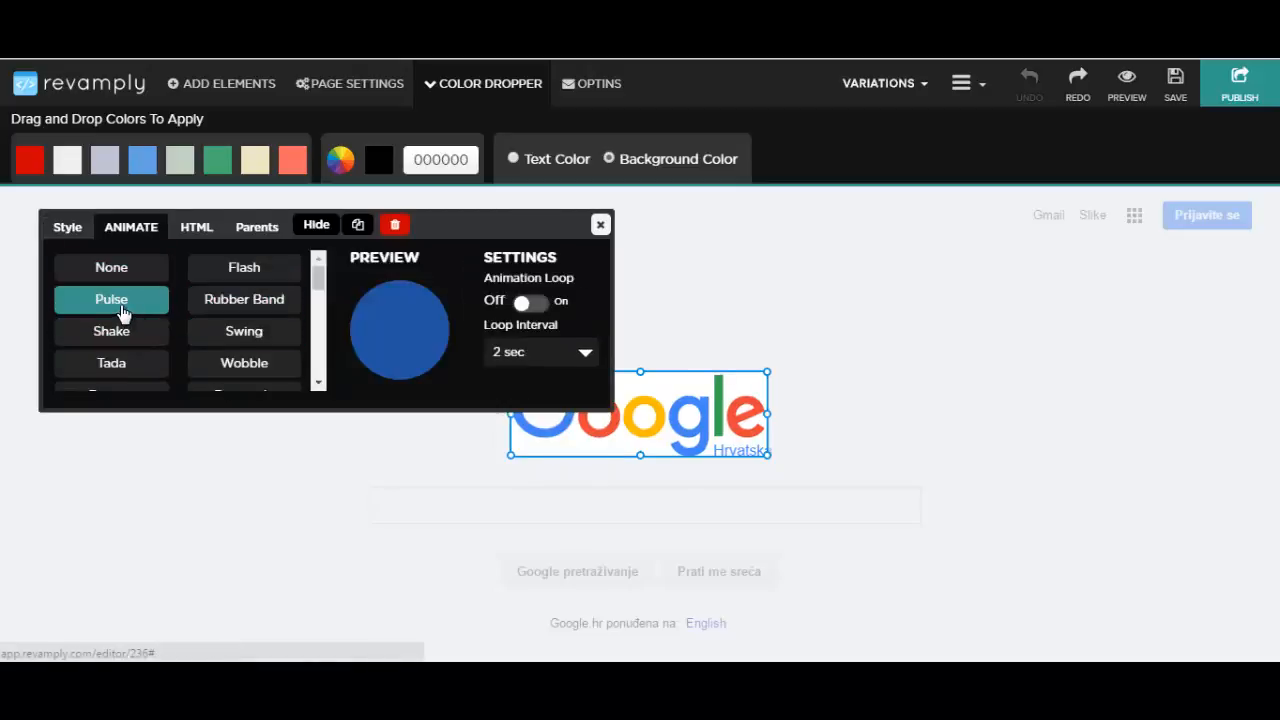
{"action": "left_click", "coordinate": [262, 304]}
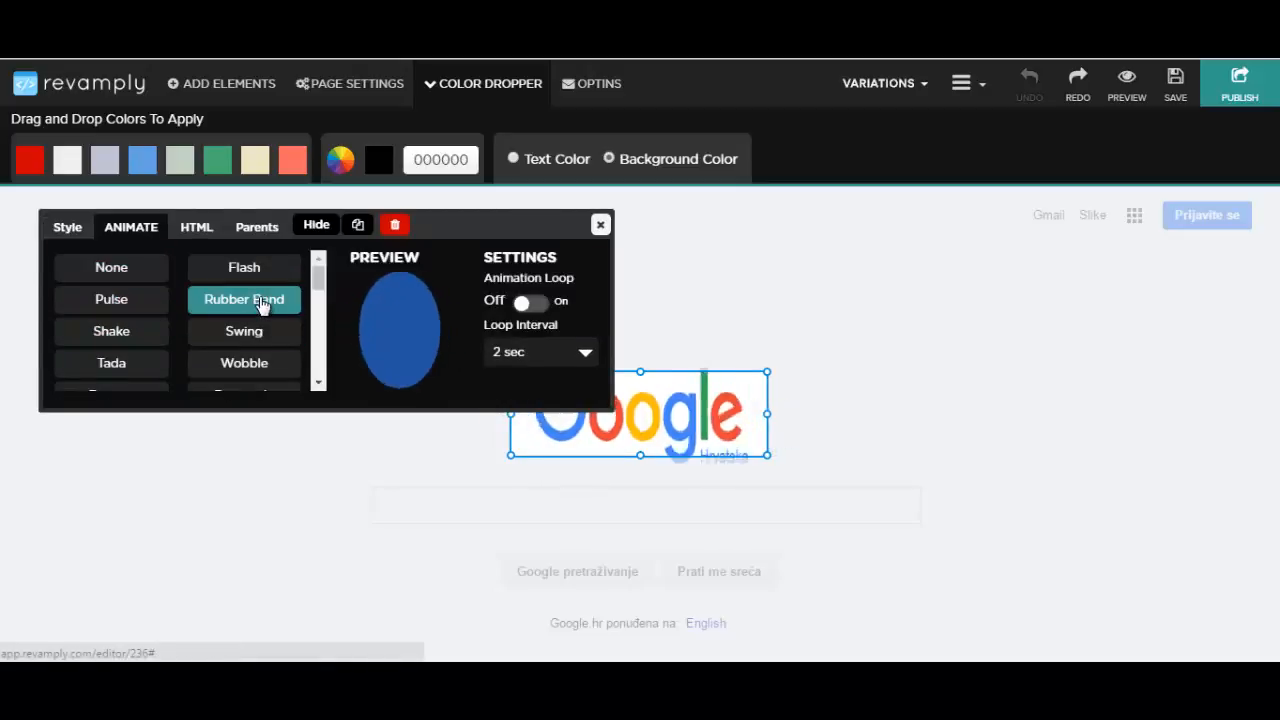
{"action": "left_click", "coordinate": [521, 306]}
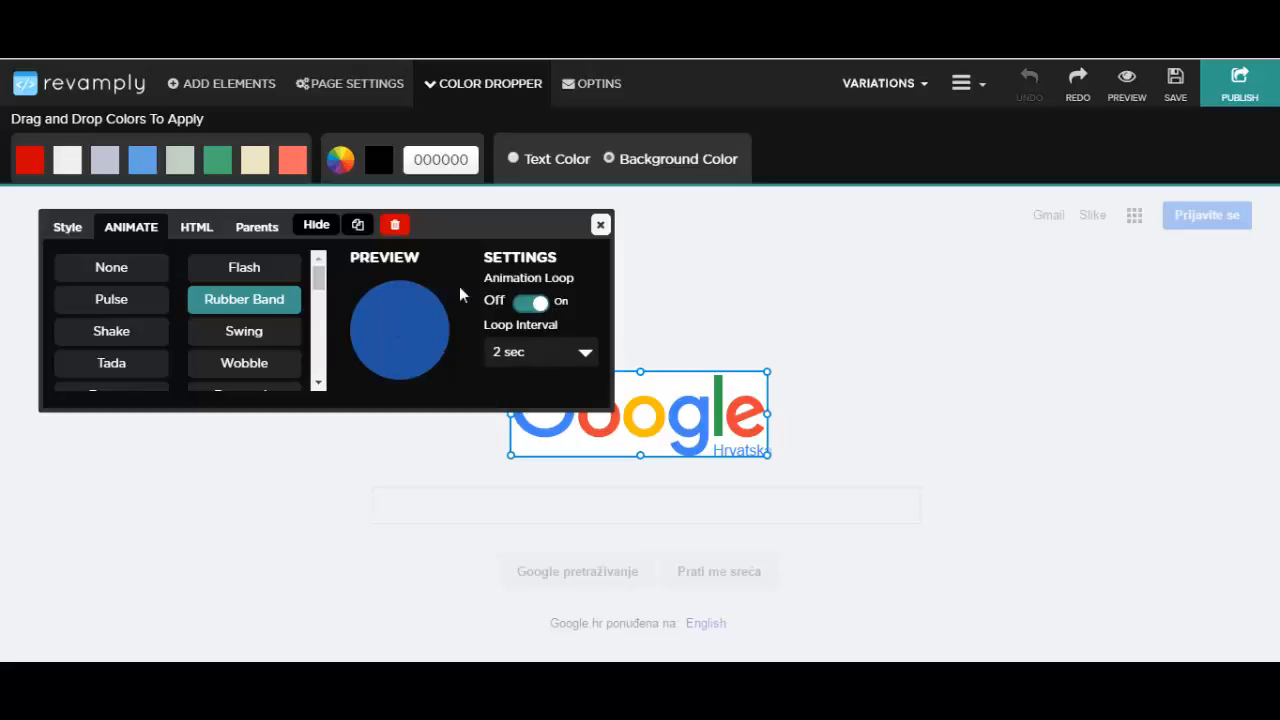
Examine the Google logo's HTML code and its parent element hierarchy, and close the element settings.
{"action": "left_click", "coordinate": [197, 231]}
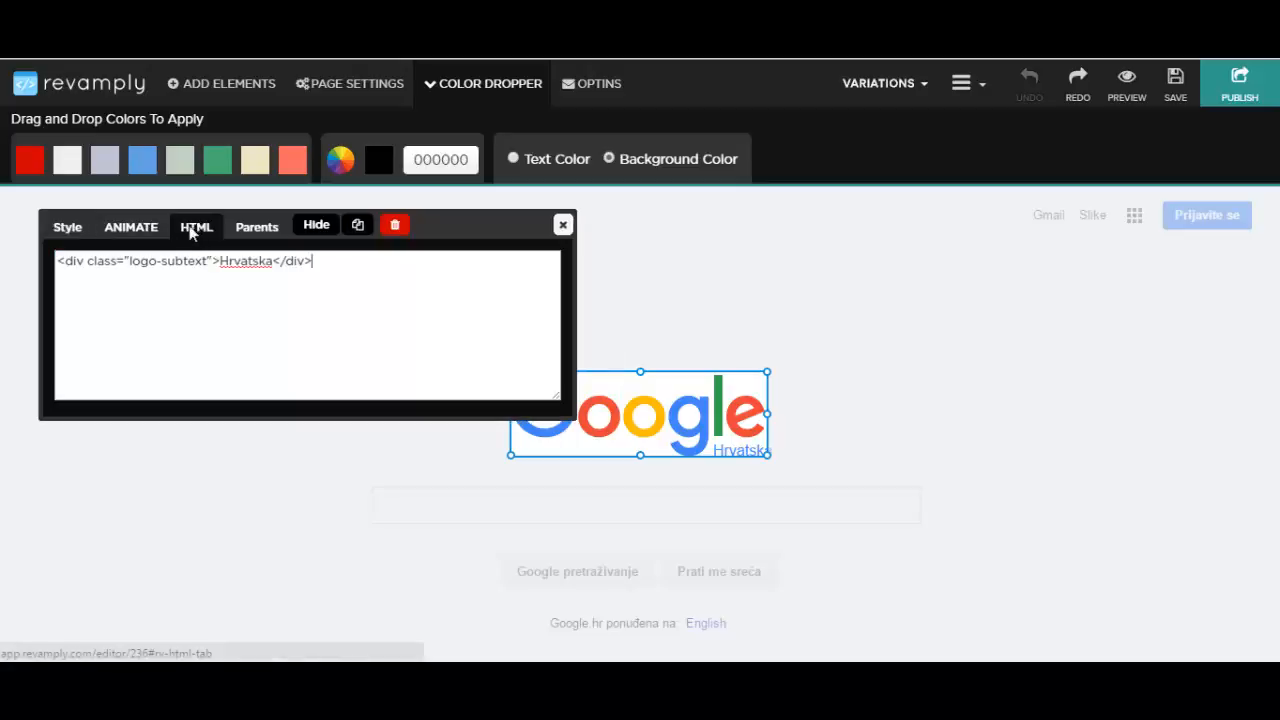
{"action": "left_click", "coordinate": [258, 230]}
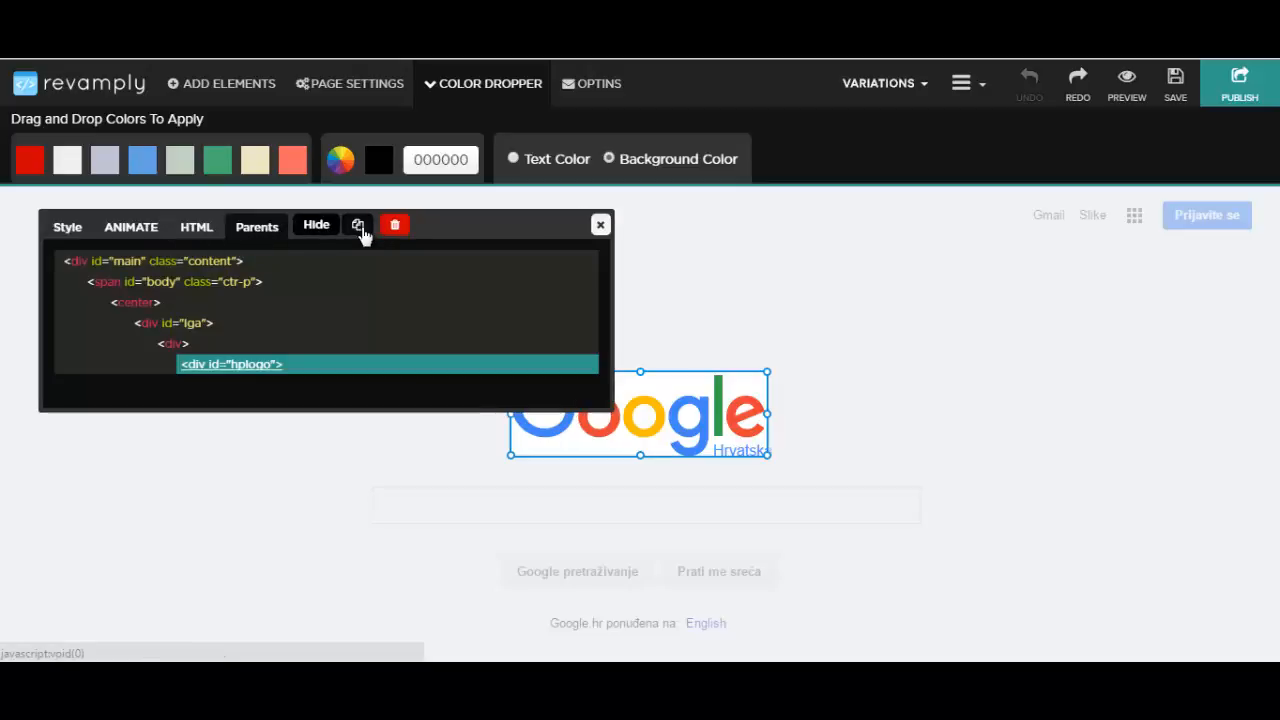
{"action": "left_click", "coordinate": [194, 232]}
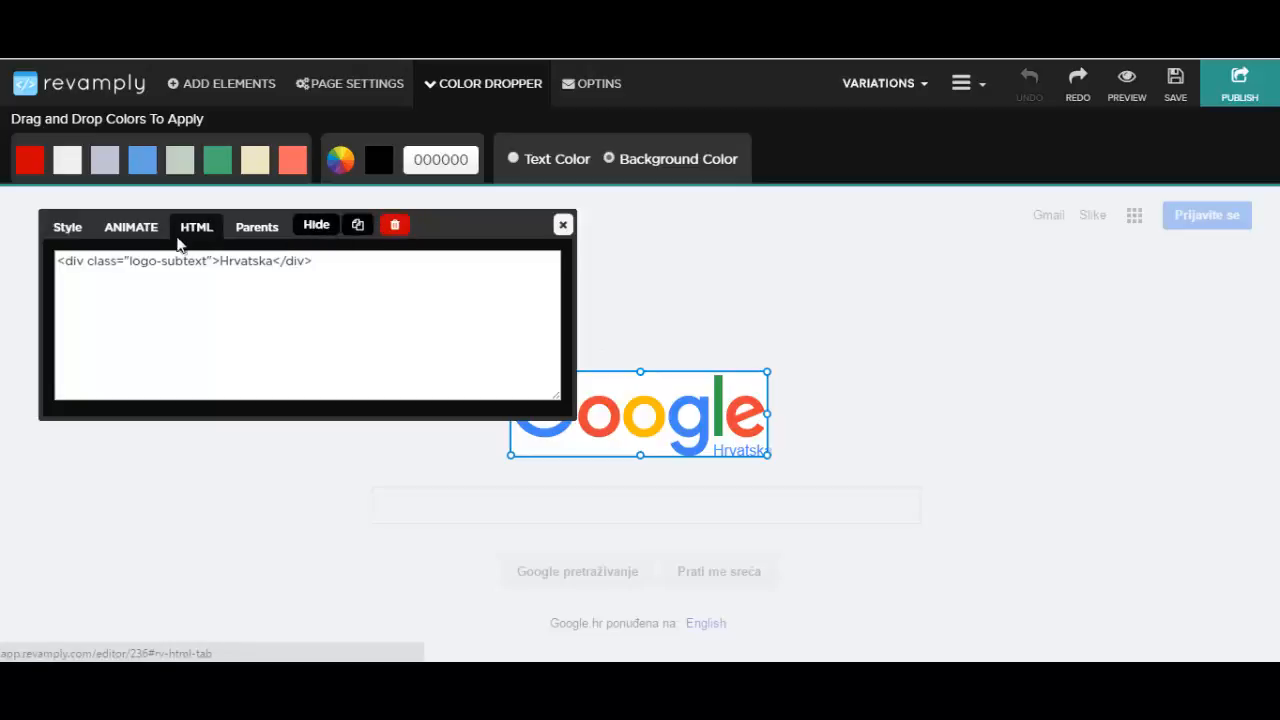
{"action": "left_click", "coordinate": [927, 409]}
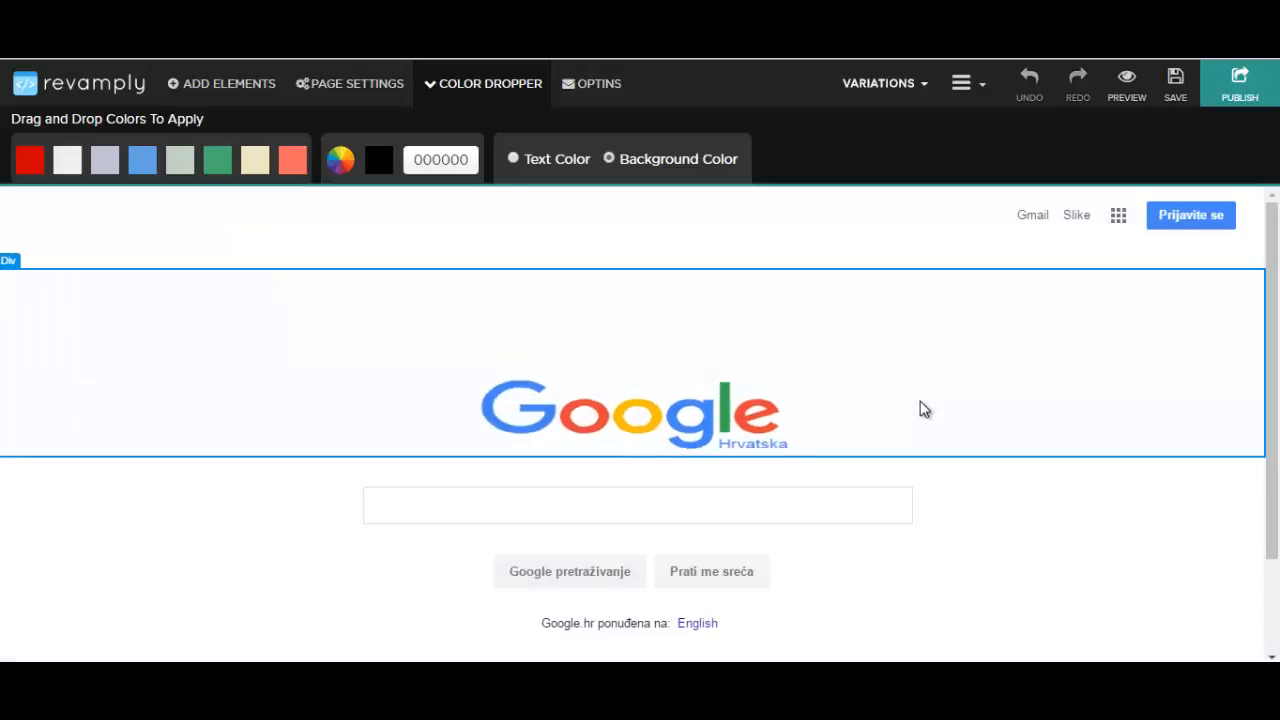
Look through the font family and font size choices for the Google logo's text, and leave text editing.
{"action": "left_click", "coordinate": [647, 420]}
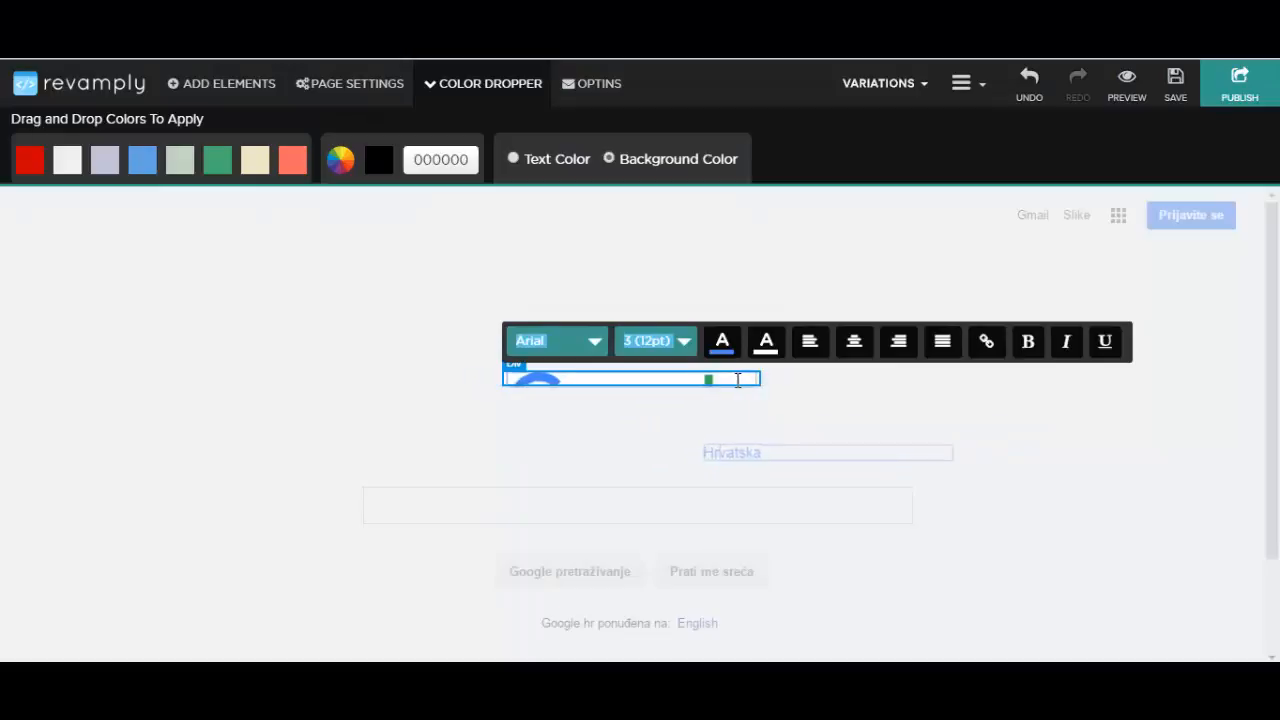
{"action": "left_click", "coordinate": [595, 343]}
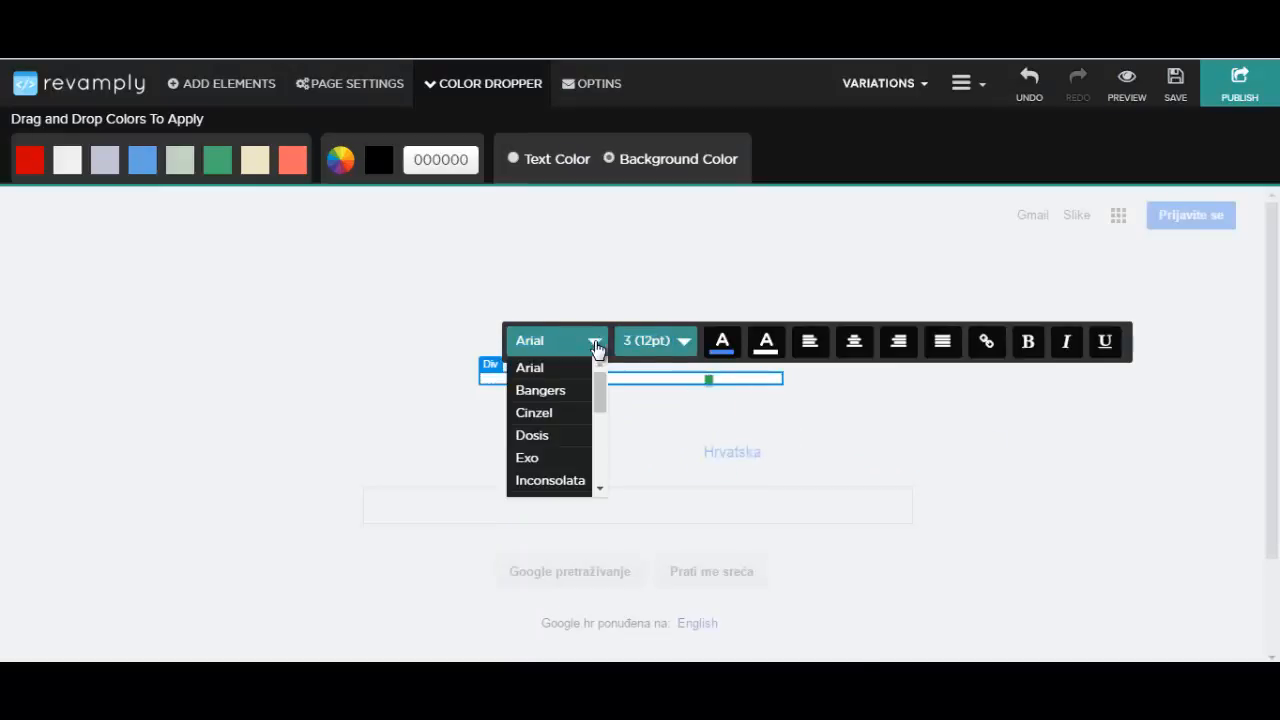
{"action": "left_click", "coordinate": [683, 345]}
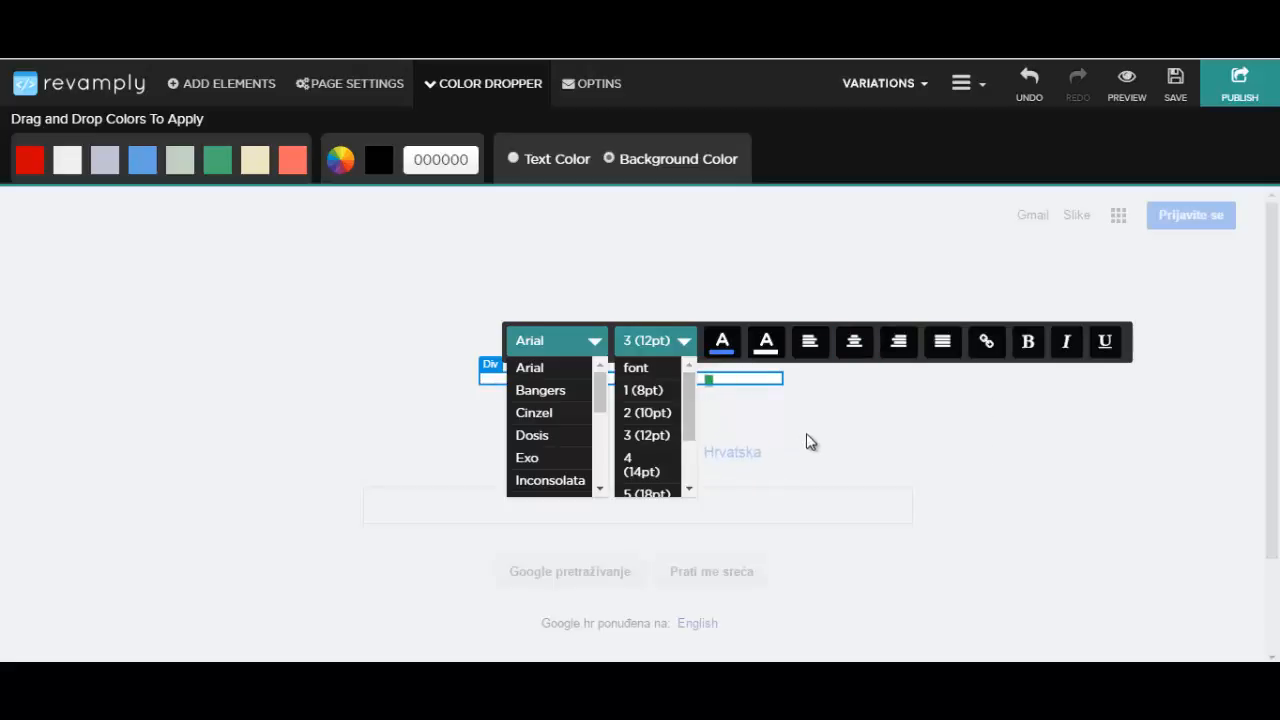
{"action": "left_click", "coordinate": [870, 463]}
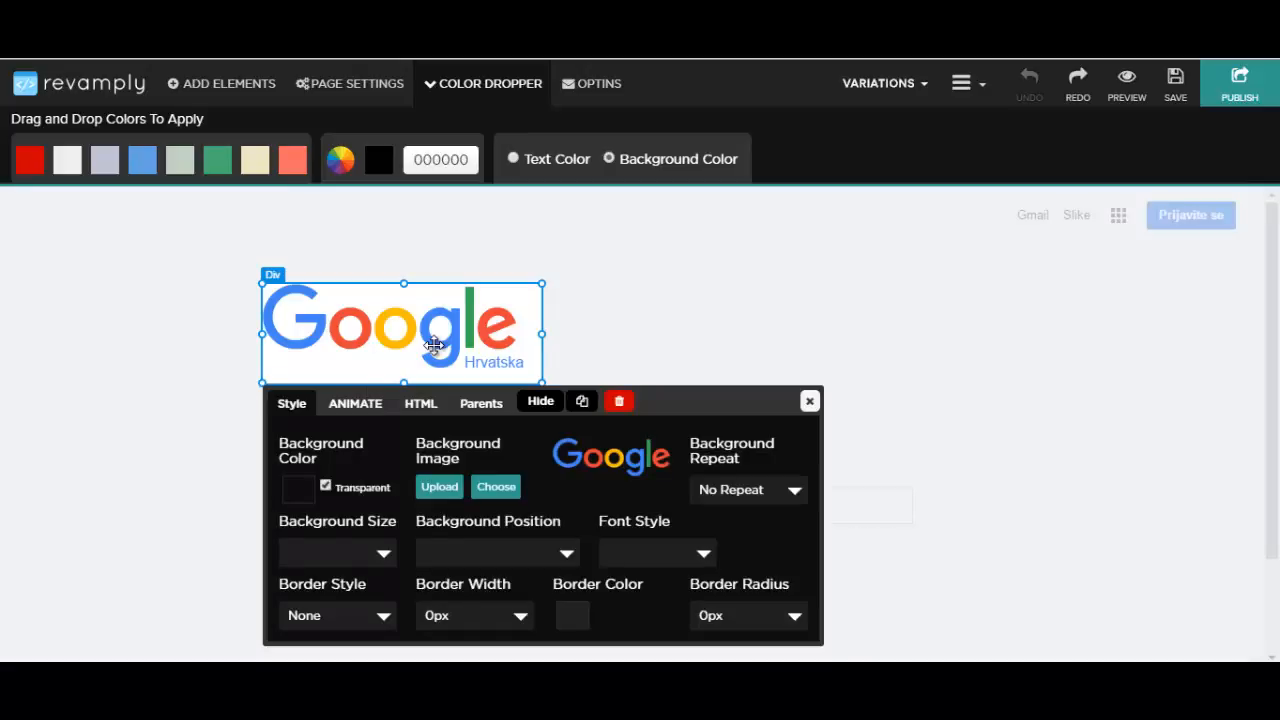
Move the Google logo into the page's upper-left corner.
{"action": "left_click_drag", "start_coordinate": [434, 348], "coordinate": [181, 288]}
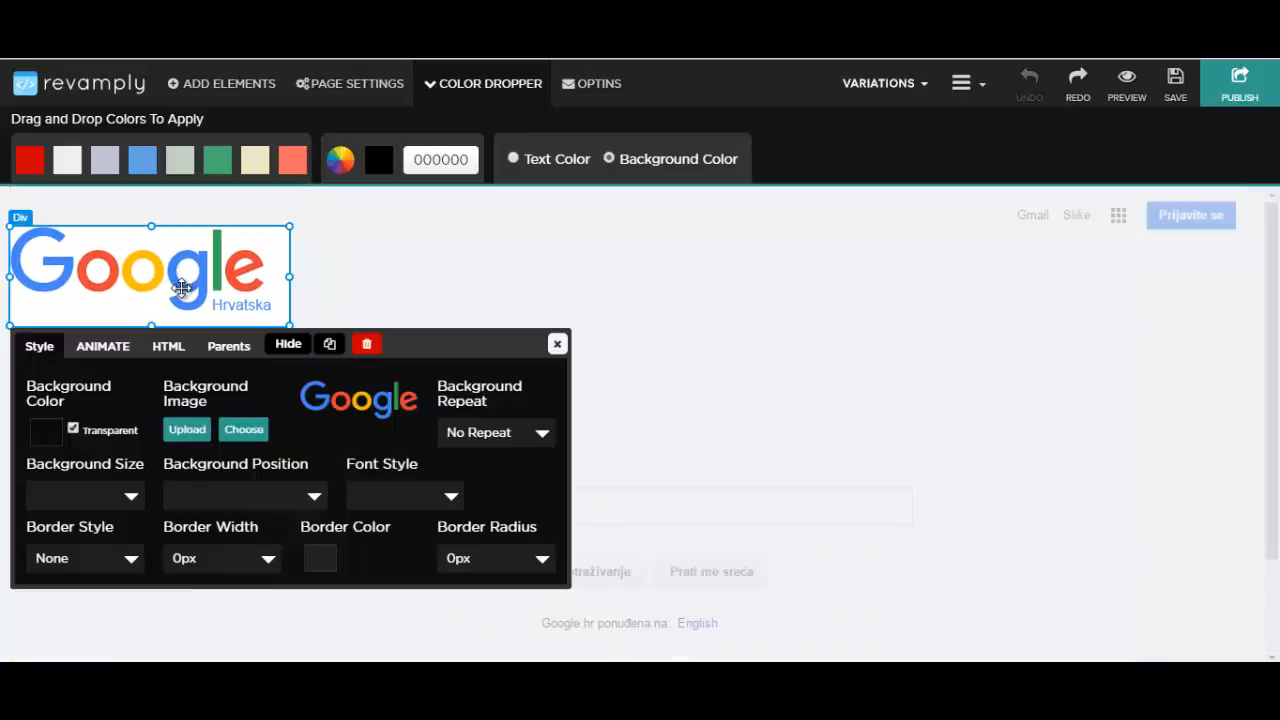
Duplicate the Google logo, place the copy below the Gmail and Slike links, and delete the copy again.
{"action": "left_click", "coordinate": [330, 350]}
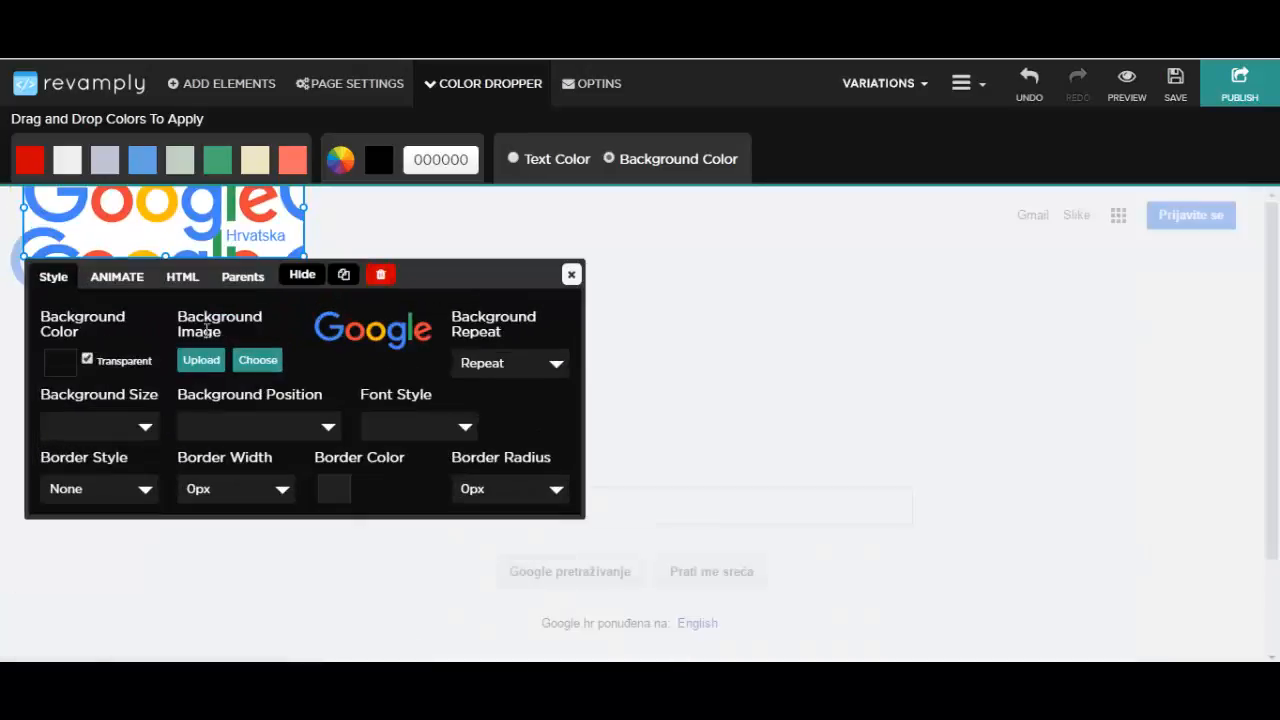
{"action": "left_click_drag", "start_coordinate": [190, 220], "coordinate": [990, 332]}
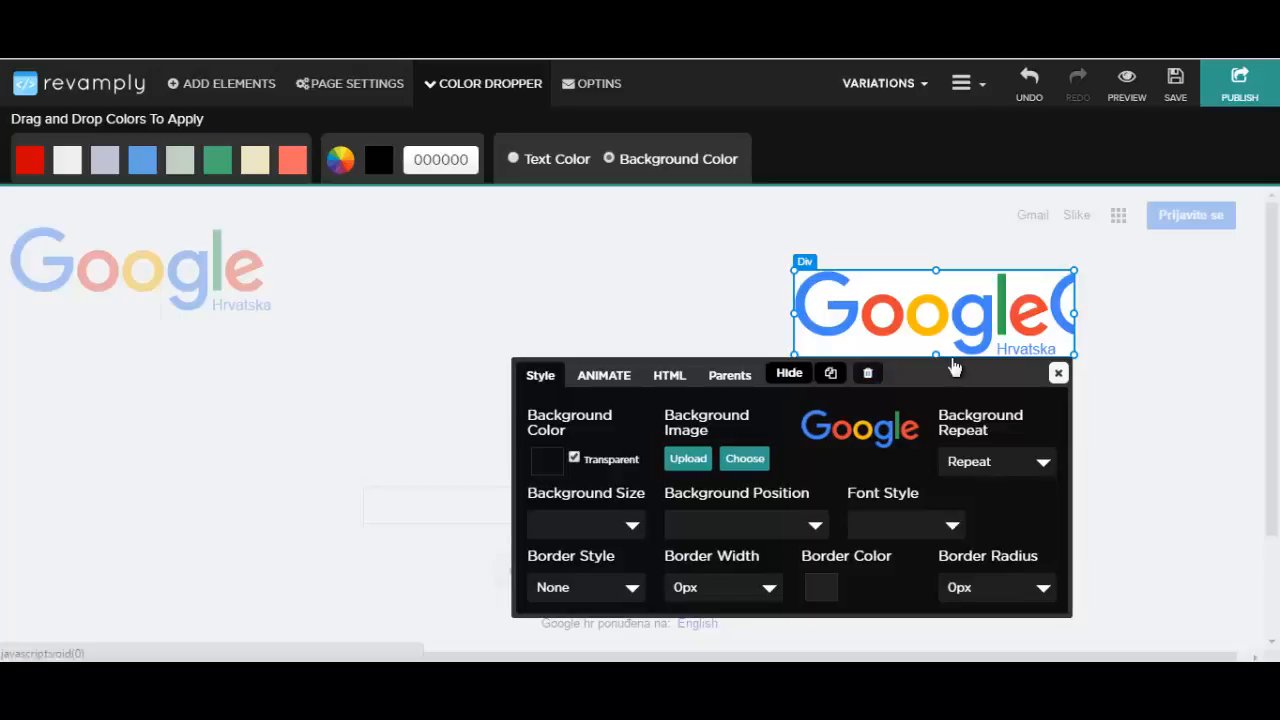
{"action": "key", "text": "Delete"}
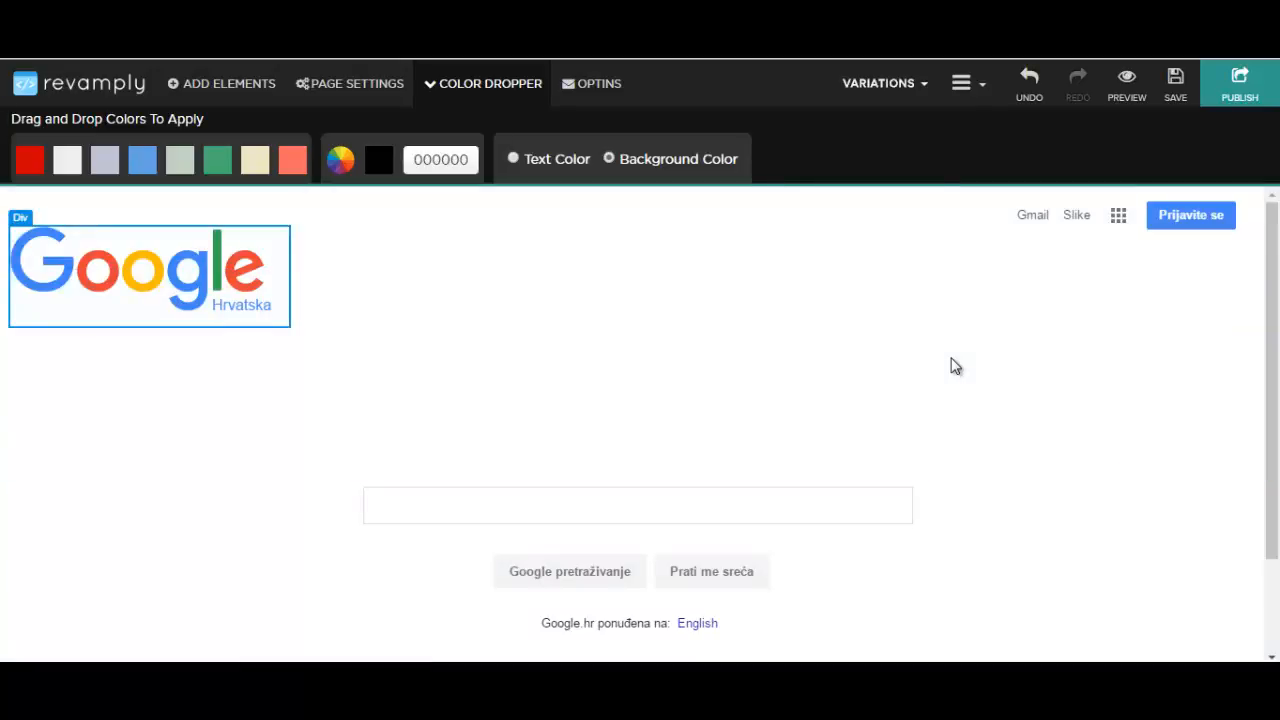
{"action": "left_click", "coordinate": [150, 276]}
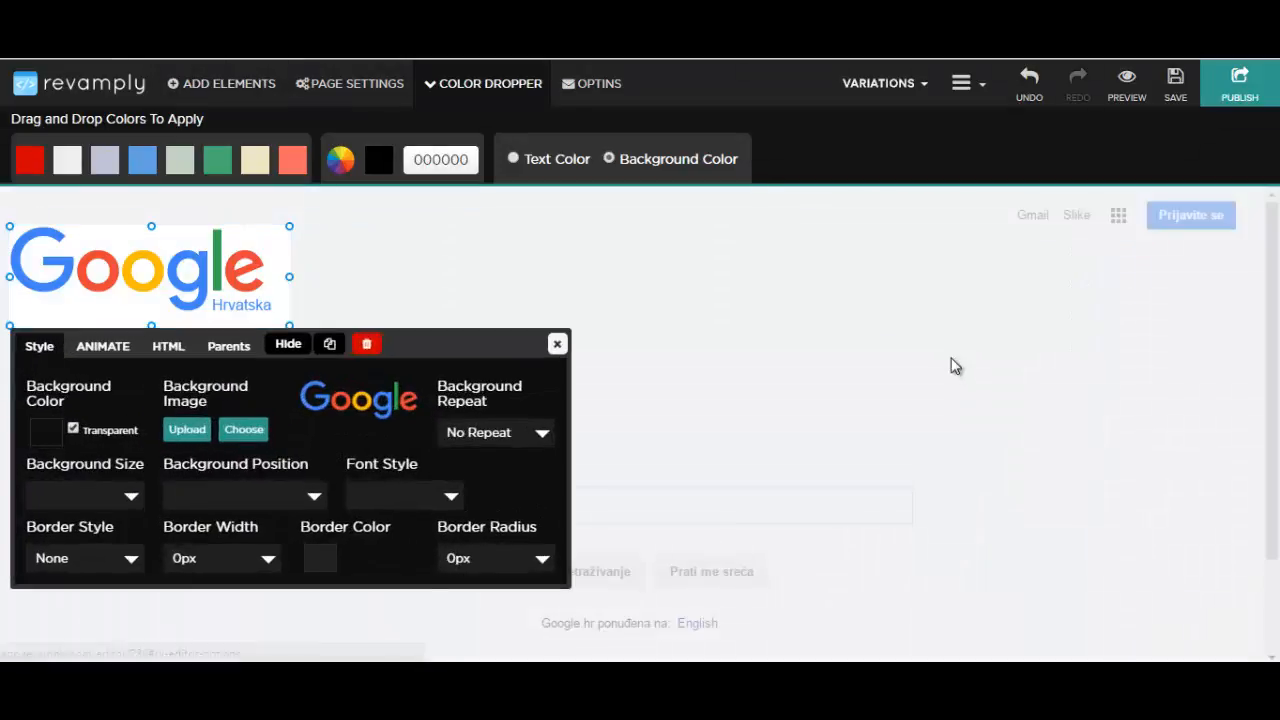
{"action": "left_click", "coordinate": [557, 344]}
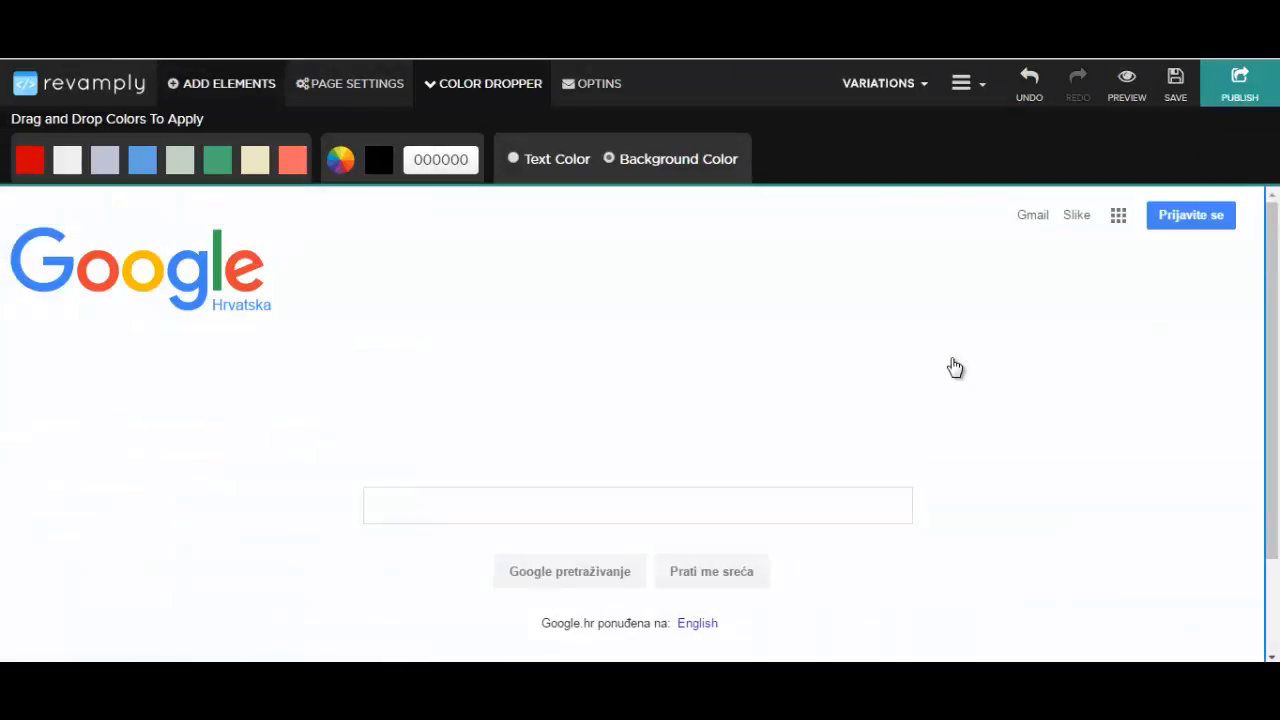
Add the yellow Button 5 template to the page, centred just above the search box.
{"action": "left_click", "coordinate": [222, 83]}
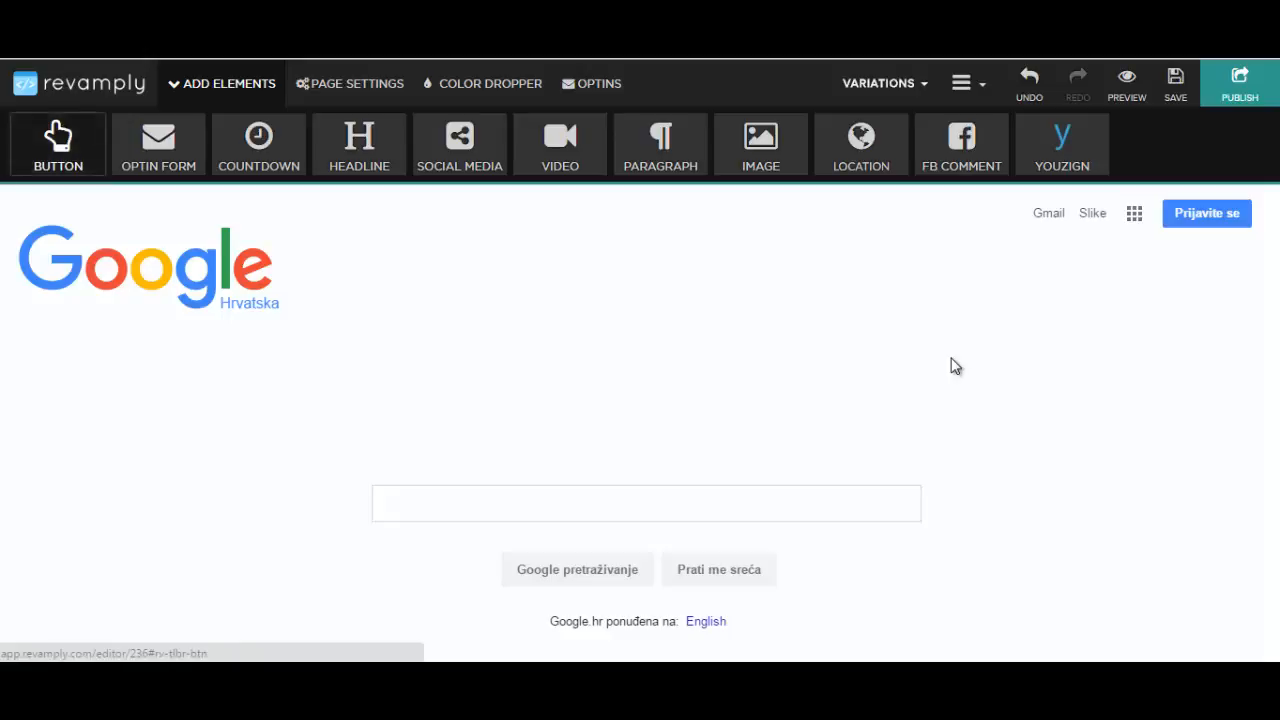
{"action": "left_click", "coordinate": [58, 143]}
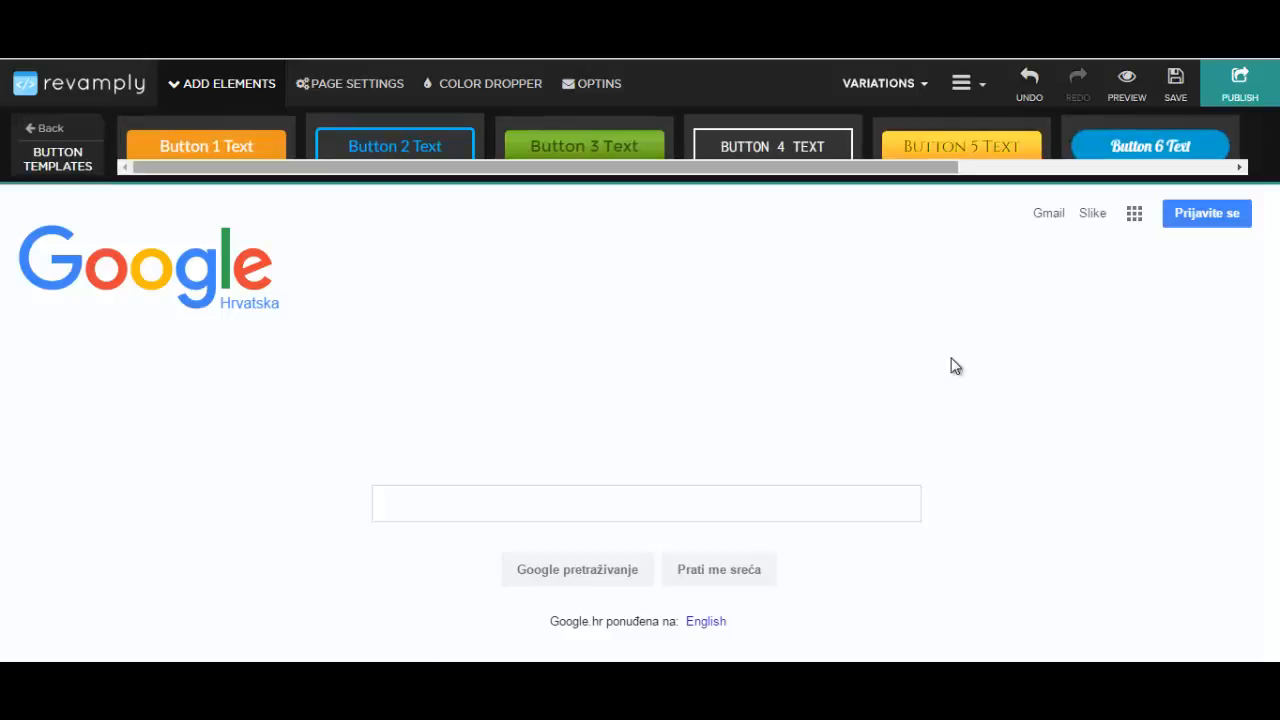
{"action": "mouse_move", "coordinate": [545, 167]}
{"action": "left_mouse_down"}
{"action": "mouse_move", "coordinate": [819, 167]}
{"action": "mouse_move", "coordinate": [545, 167]}
{"action": "left_mouse_up"}
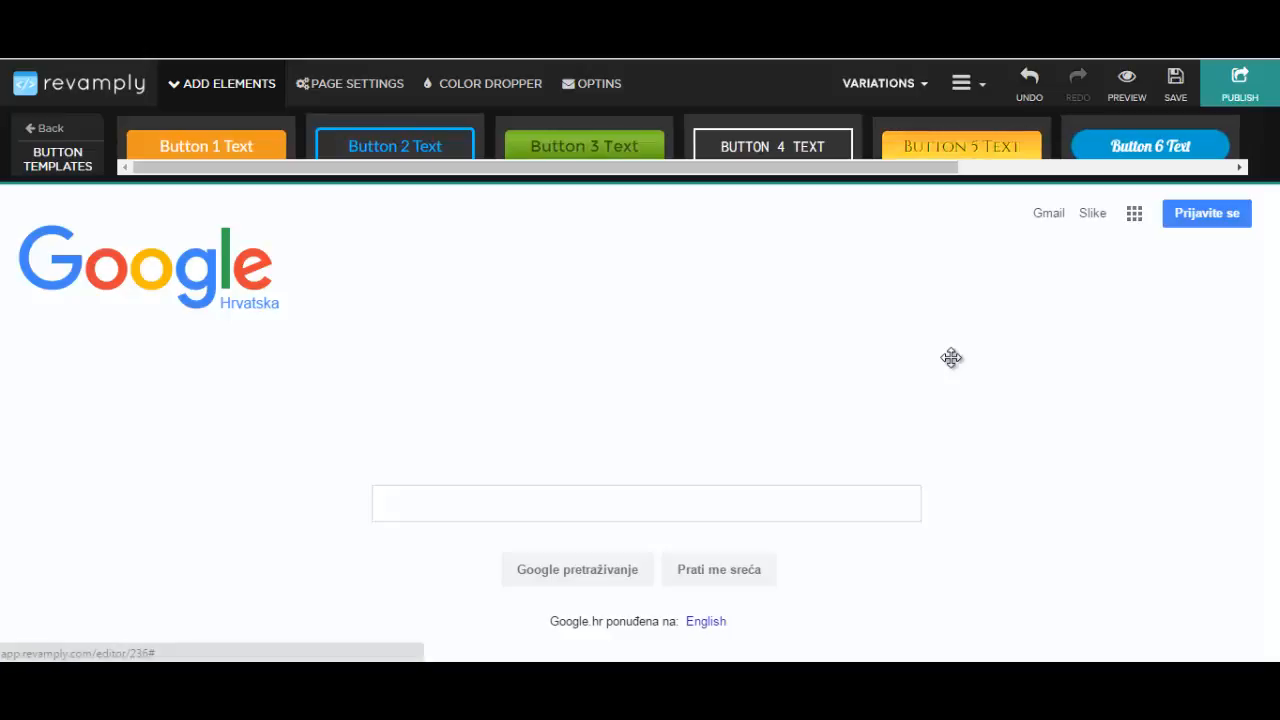
{"action": "scroll", "coordinate": [682, 143], "scroll_direction": "down", "scroll_amount": 1}
{"action": "mouse_move", "coordinate": [961, 142]}
{"action": "left_mouse_down"}
{"action": "mouse_move", "coordinate": [771, 246]}
{"action": "mouse_move", "coordinate": [654, 291]}
{"action": "mouse_move", "coordinate": [635, 446]}
{"action": "left_mouse_up"}
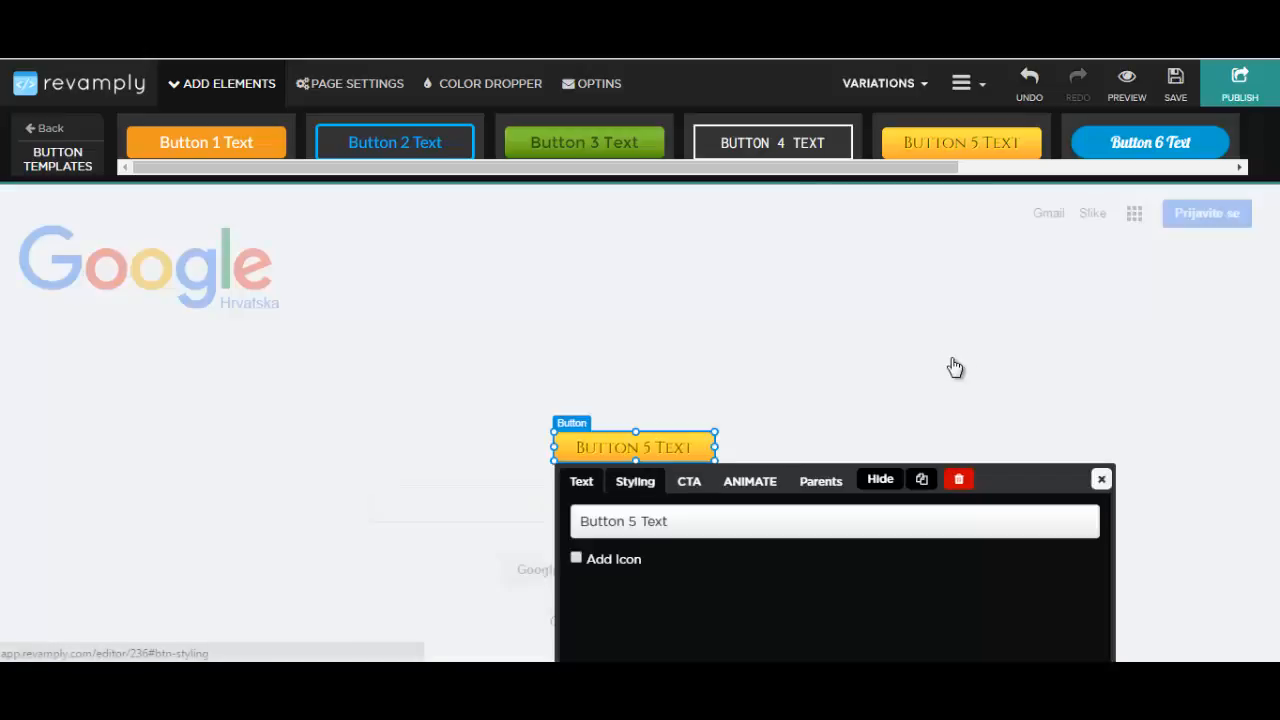
Look through the yellow button's text, styling, CTA and animation settings, and close them without changes.
{"action": "left_click", "coordinate": [635, 481]}
{"action": "left_click", "coordinate": [581, 481]}
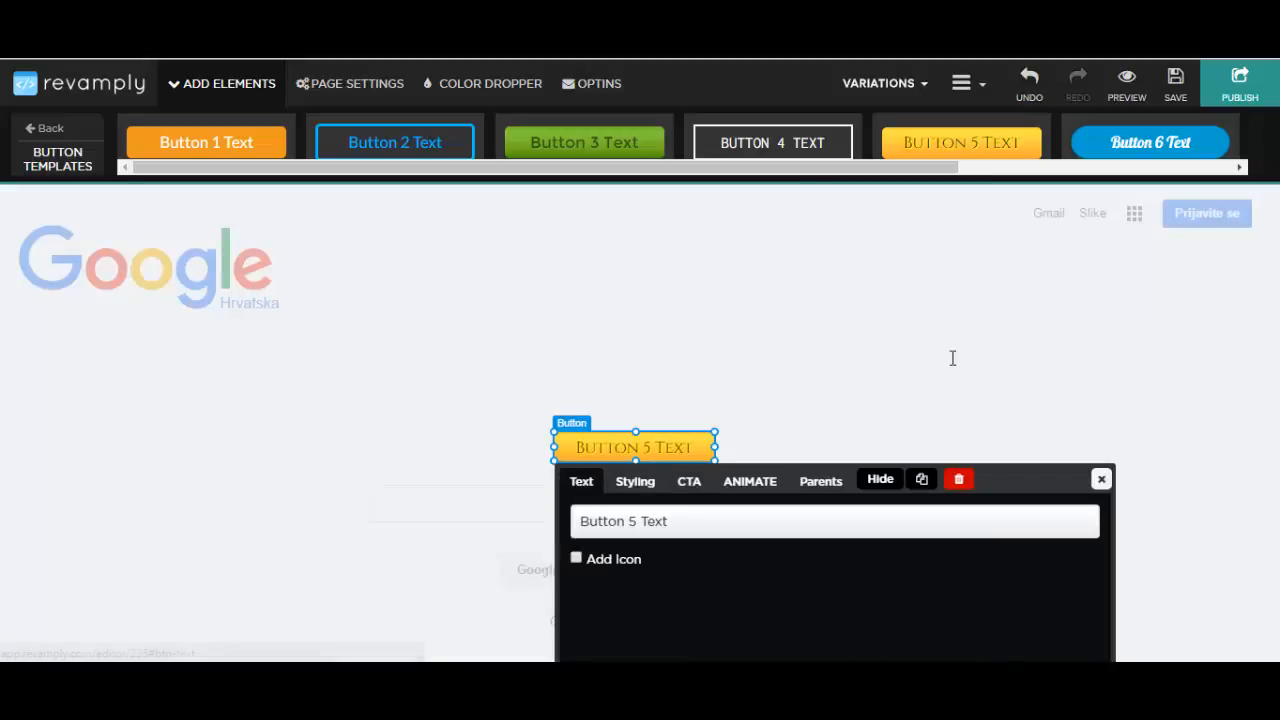
{"action": "left_click", "coordinate": [689, 481]}
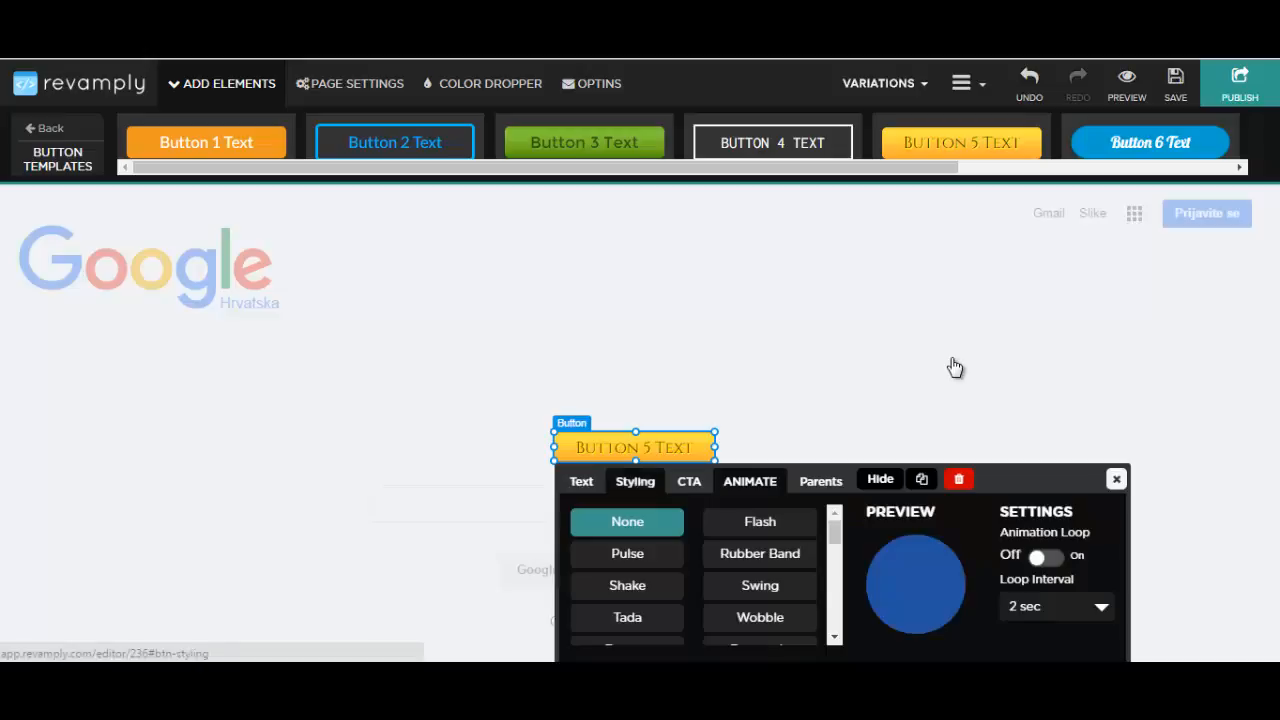
{"action": "left_click", "coordinate": [955, 367]}
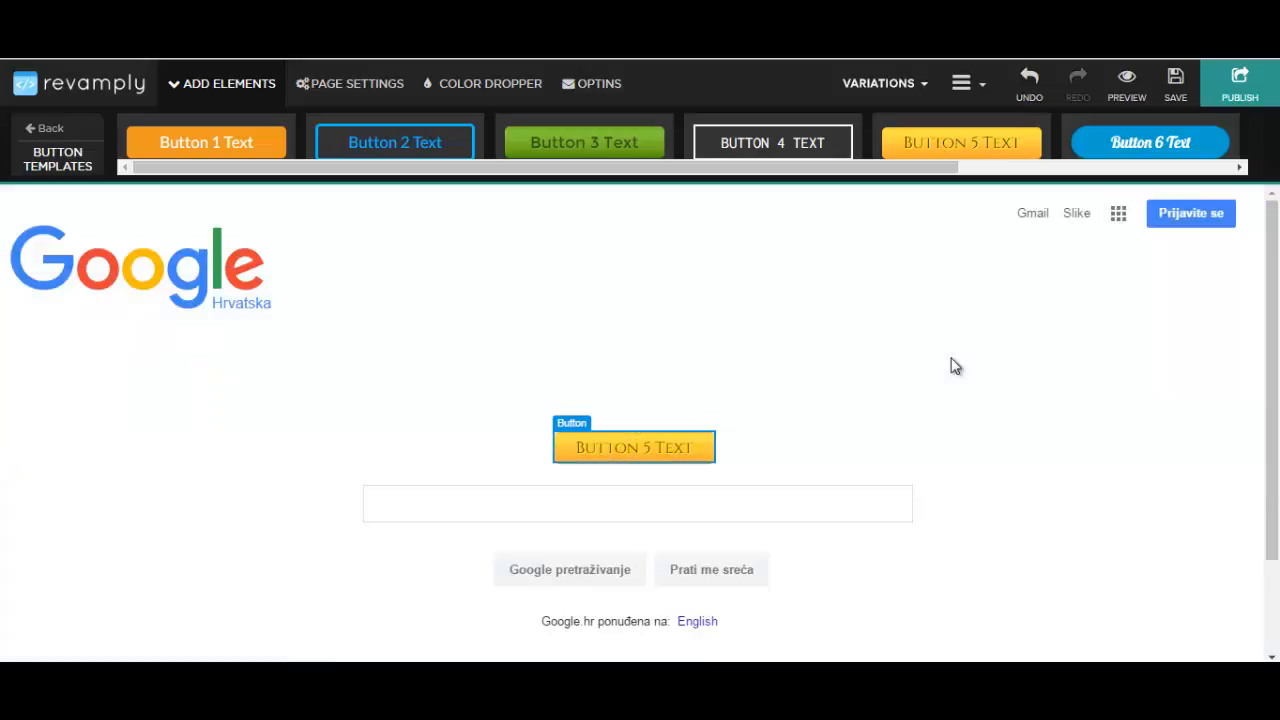
{"action": "double_click", "coordinate": [635, 447]}
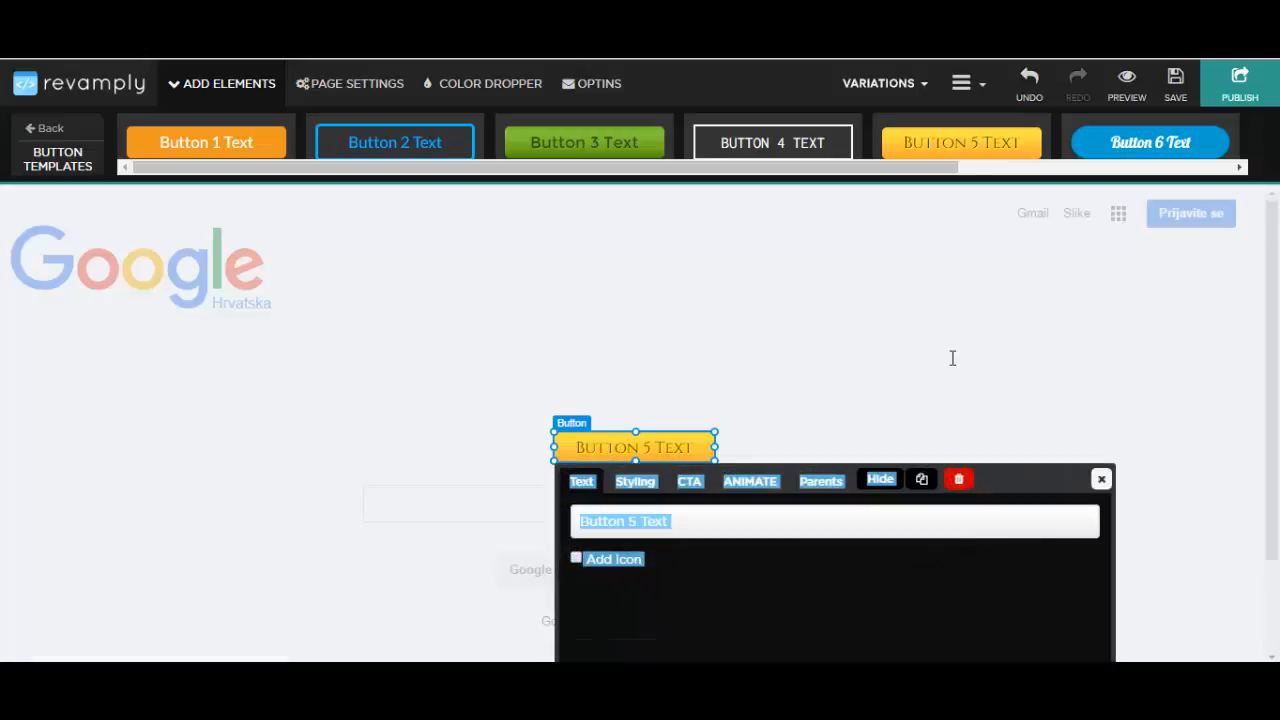
{"action": "left_click", "coordinate": [955, 367]}
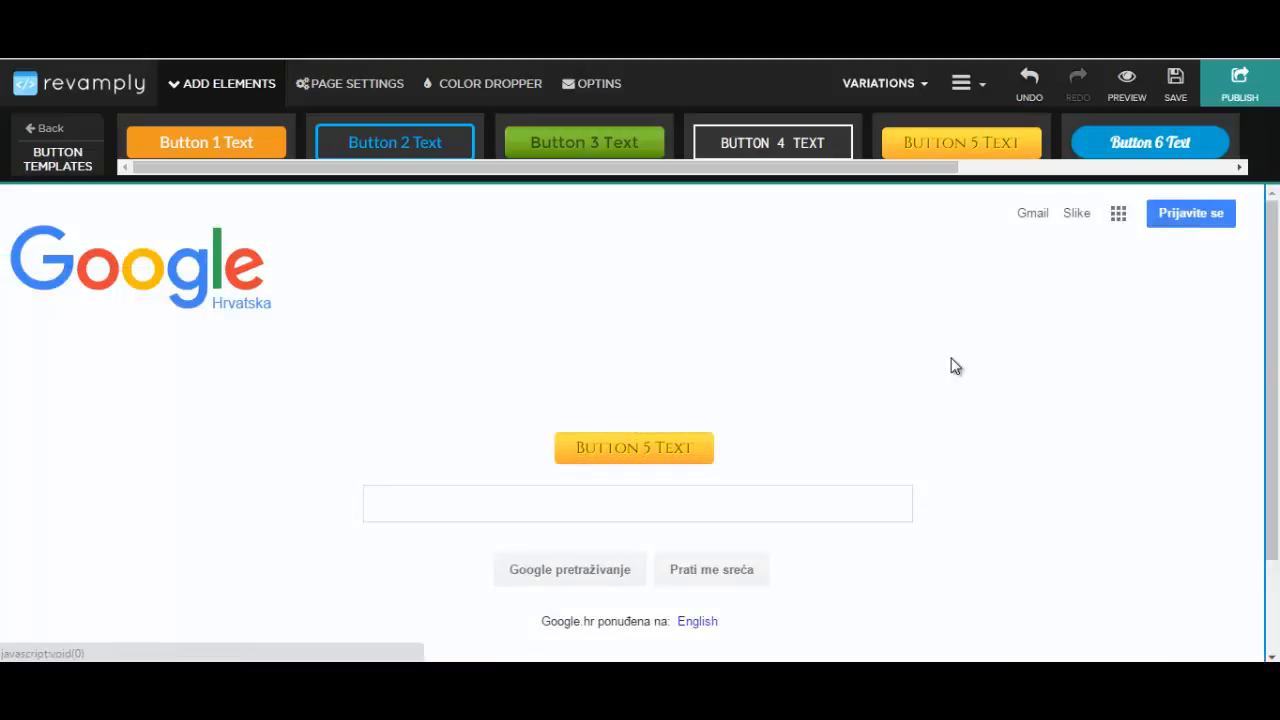
Look through the available button templates and opt-in form types, and return to the list of elements.
{"action": "left_click", "coordinate": [45, 129]}
{"action": "left_click", "coordinate": [57, 148]}
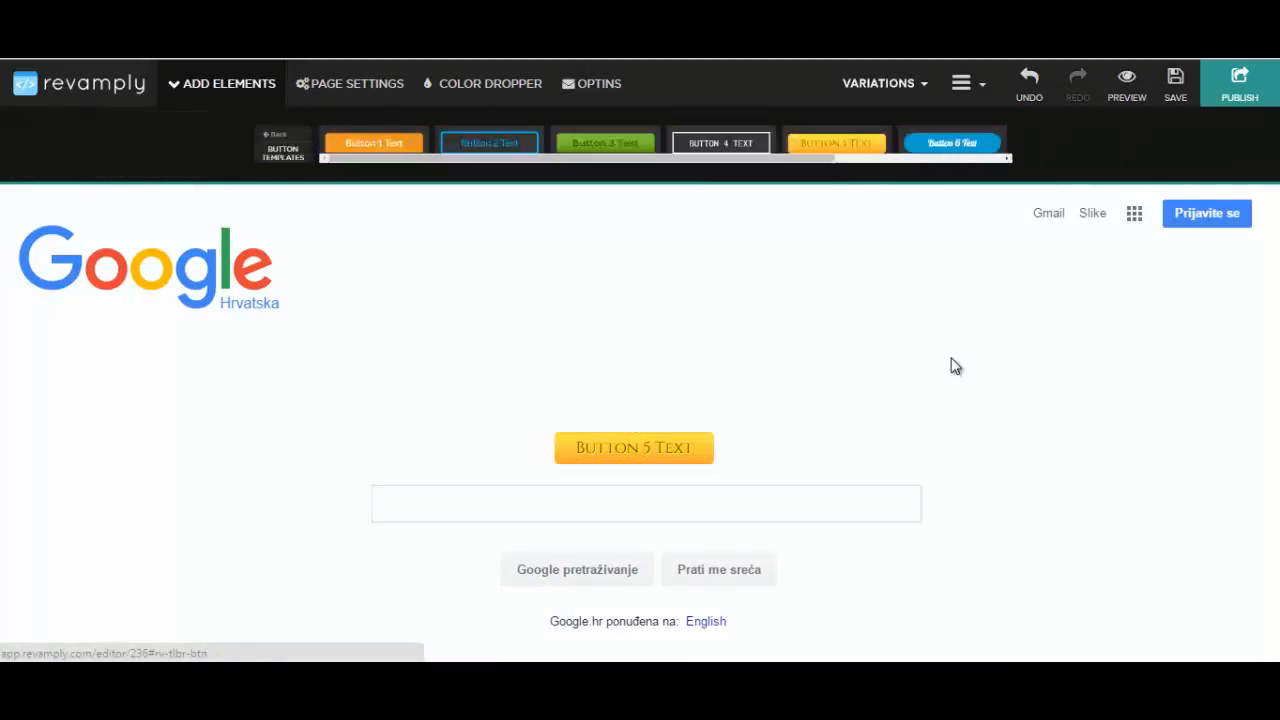
{"action": "left_click", "coordinate": [45, 129]}
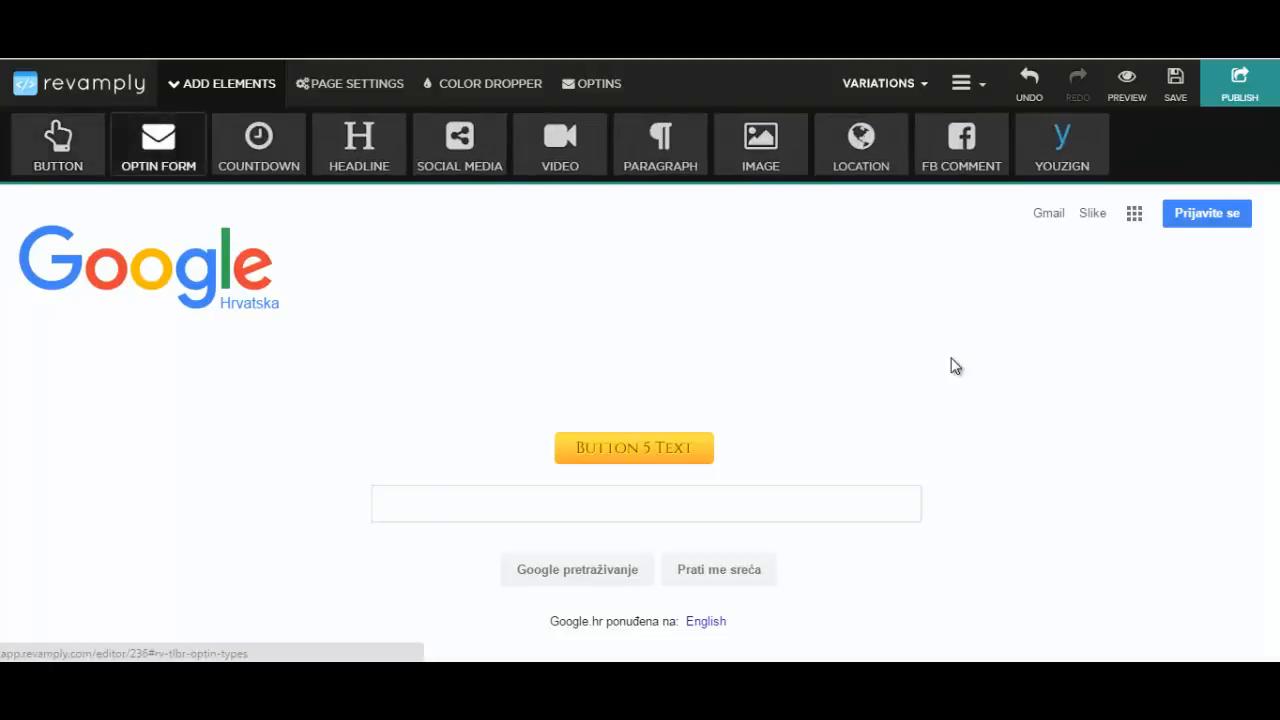
{"action": "left_click", "coordinate": [157, 137]}
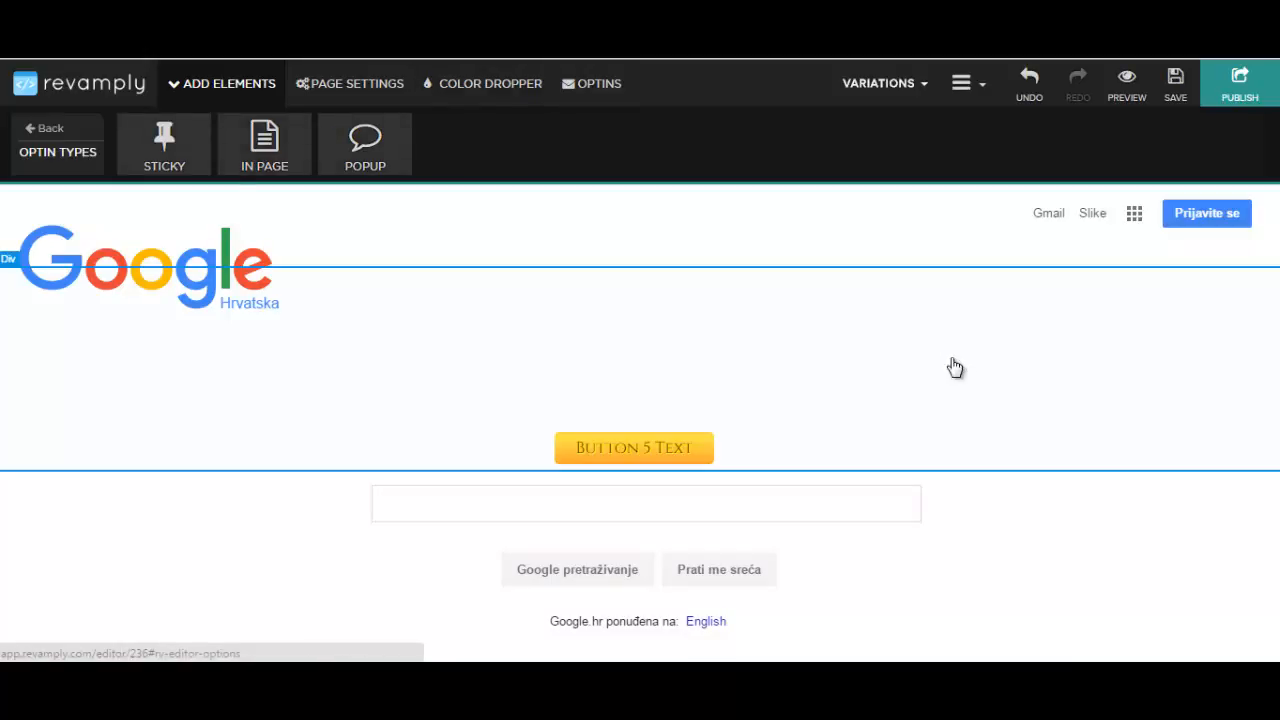
{"action": "left_click", "coordinate": [45, 129]}
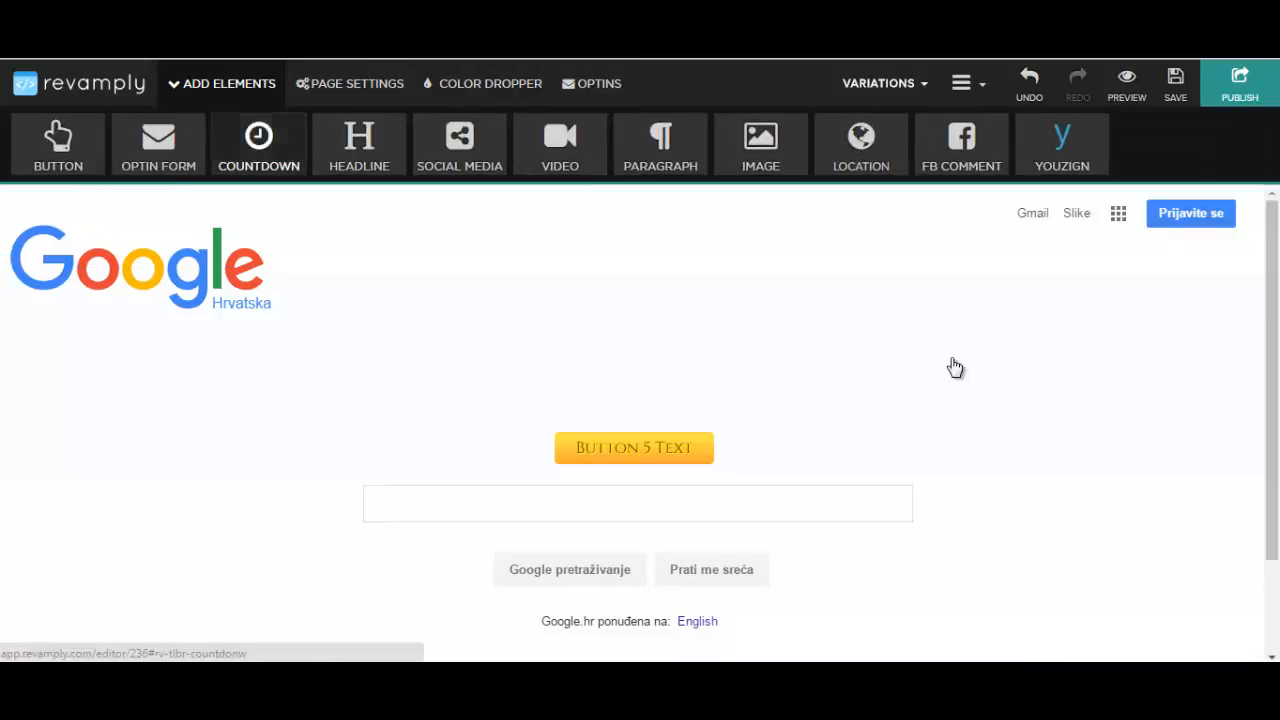
Add the blue three-box countdown timer above the yellow button and enlarge it from its upper-right corner.
{"action": "left_click", "coordinate": [257, 146]}
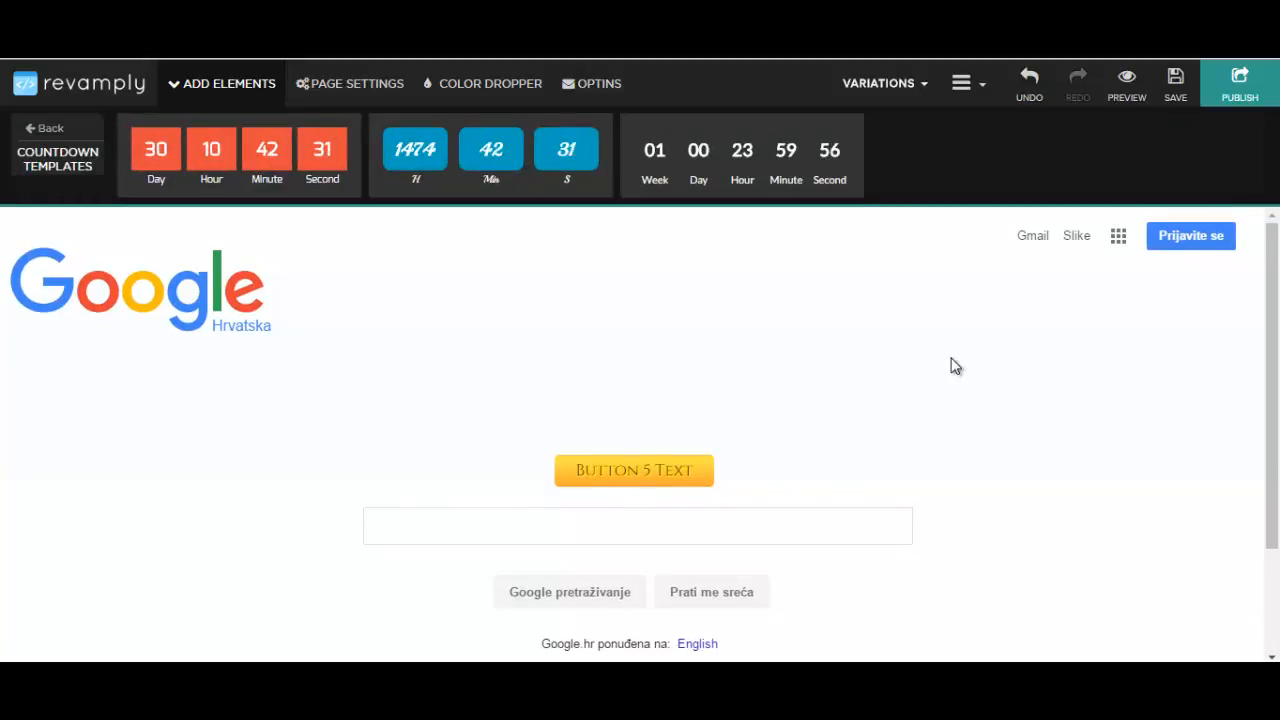
{"action": "mouse_move", "coordinate": [490, 152]}
{"action": "left_mouse_down"}
{"action": "mouse_move", "coordinate": [689, 346]}
{"action": "mouse_move", "coordinate": [656, 388]}
{"action": "left_mouse_up"}
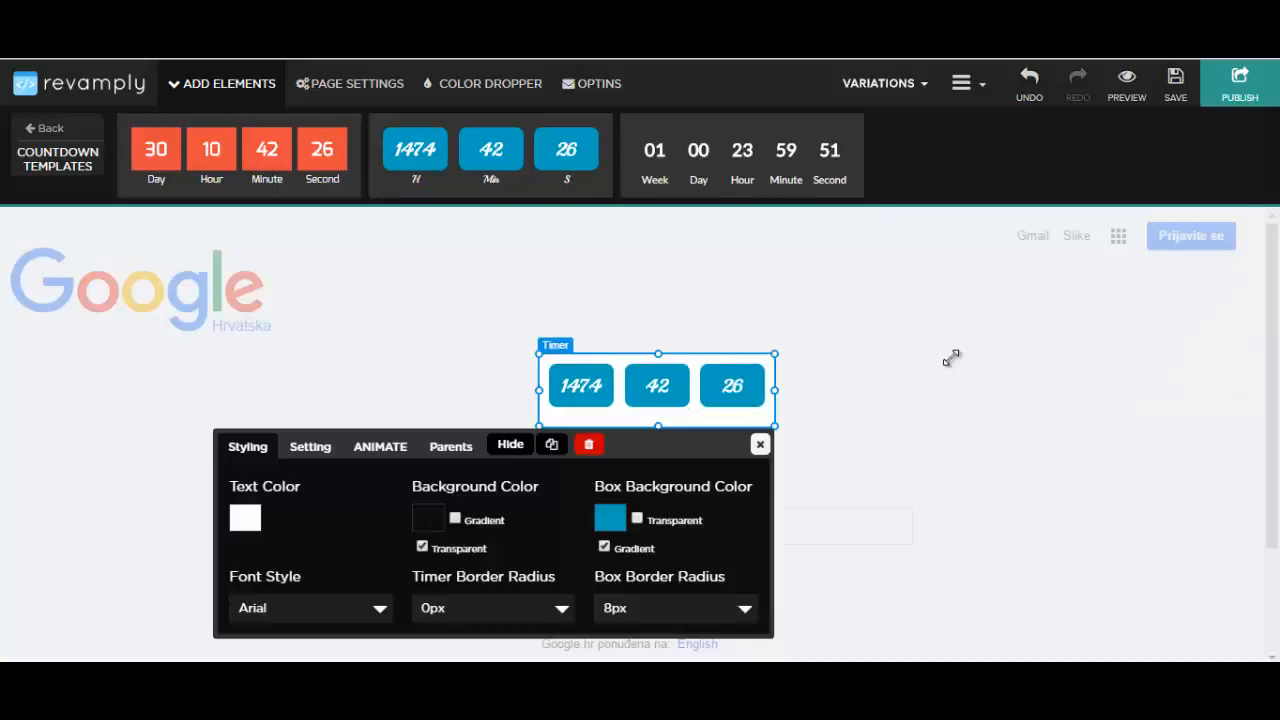
{"action": "left_click_drag", "start_coordinate": [775, 354], "coordinate": [835, 321]}
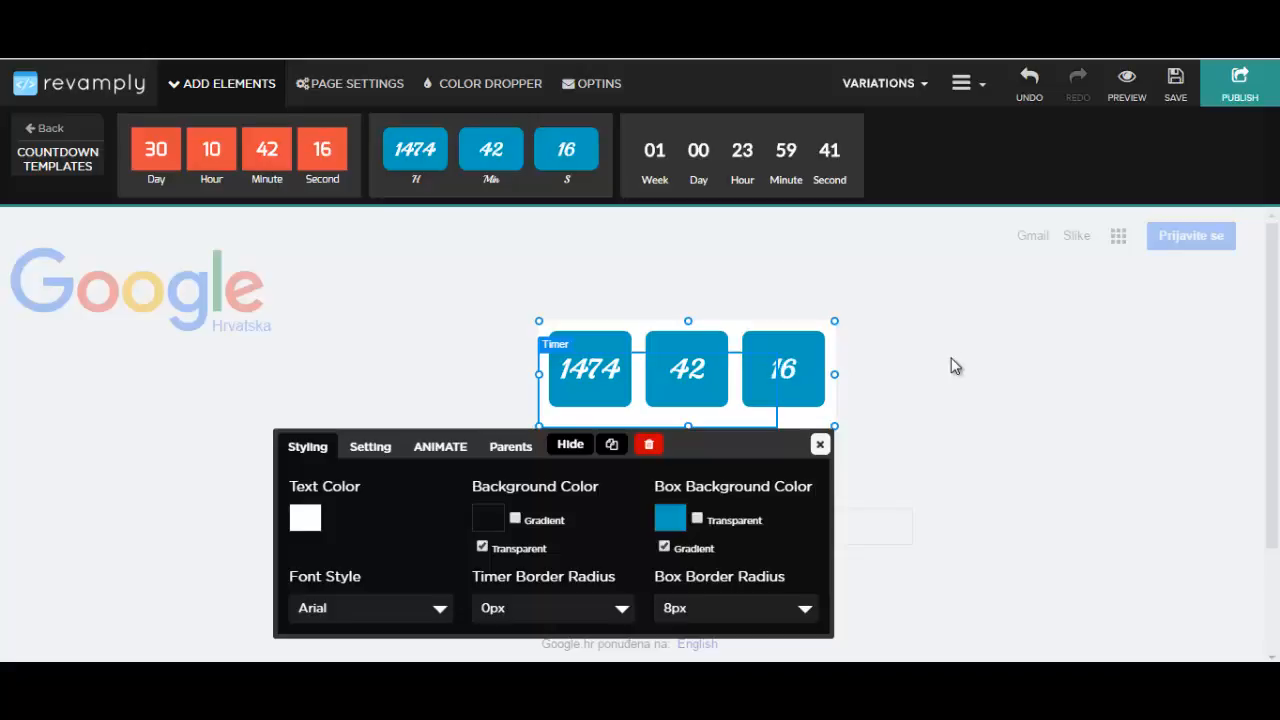
Check the countdown timer's animation and styling settings, and close them.
{"action": "left_click", "coordinate": [440, 447]}
{"action": "left_click", "coordinate": [820, 444]}
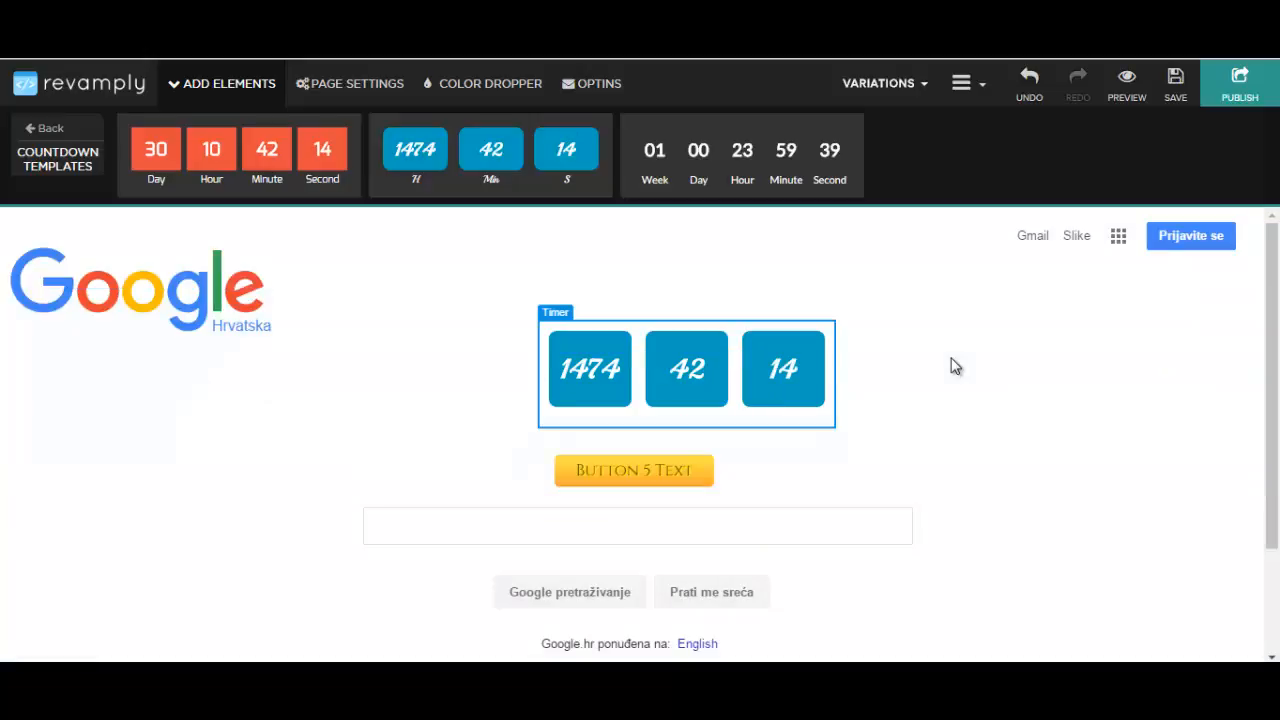
{"action": "double_click", "coordinate": [783, 370]}
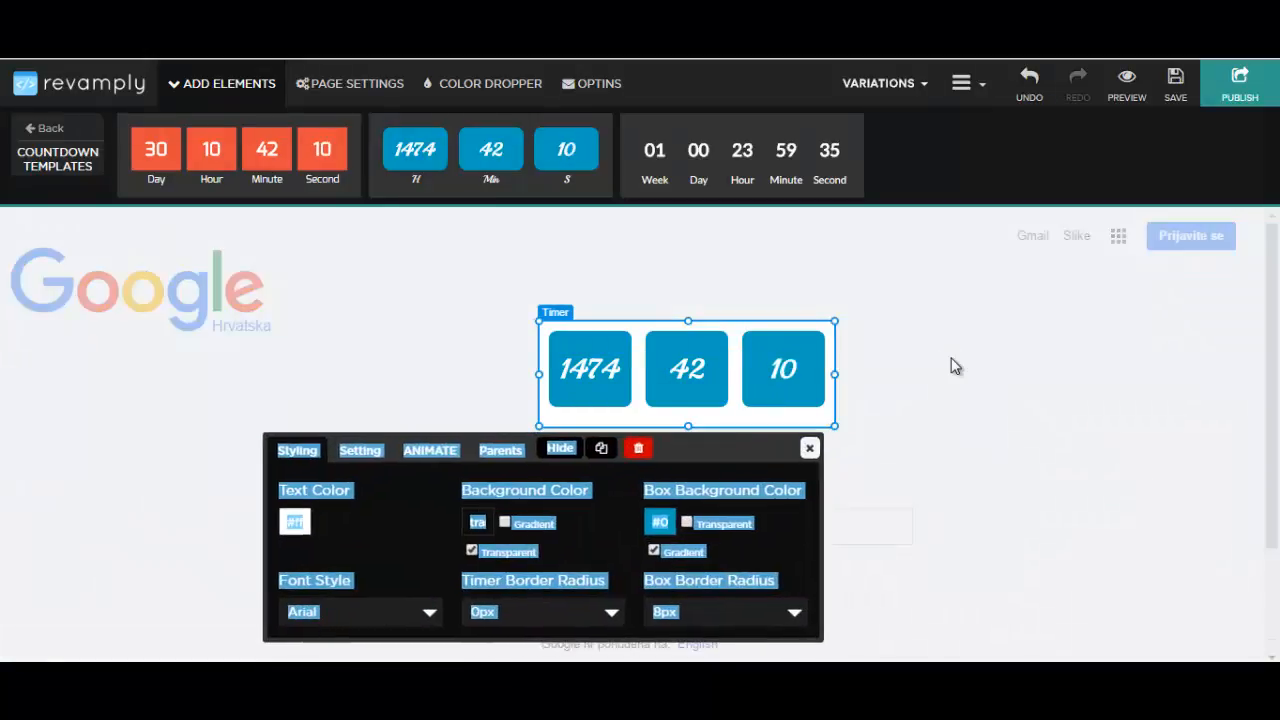
{"action": "left_click", "coordinate": [954, 366]}
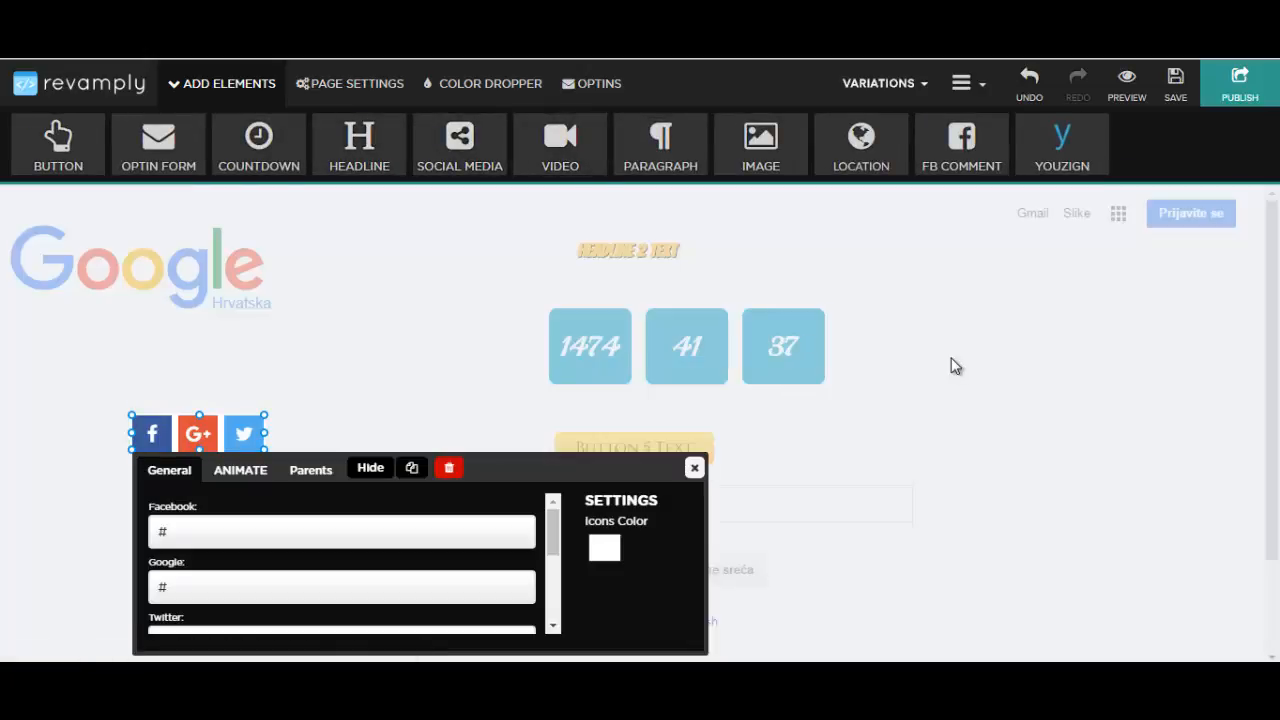
Move the block holding the search box and its two buttons down towards the page footer, and select the block again.
{"action": "left_click", "coordinate": [955, 367]}
{"action": "scroll", "coordinate": [955, 367], "scroll_direction": "down", "scroll_amount": 2}
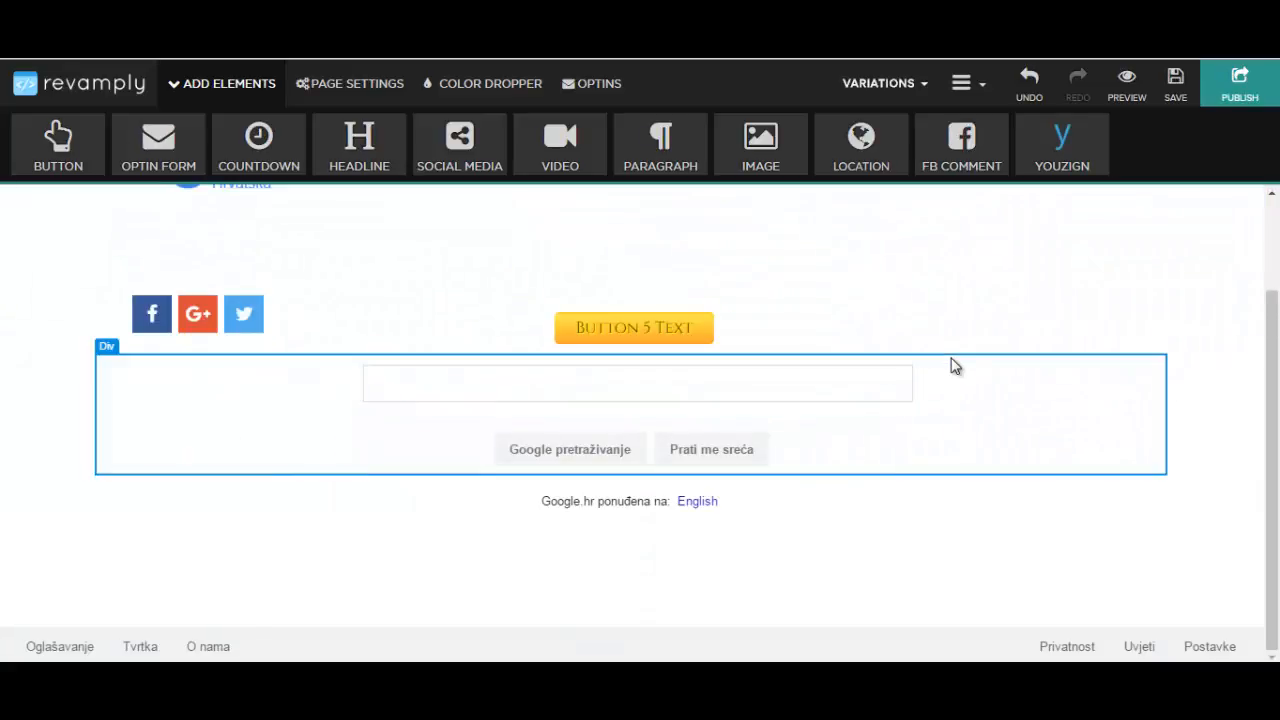
{"action": "scroll", "coordinate": [955, 367], "scroll_direction": "up", "scroll_amount": 2}
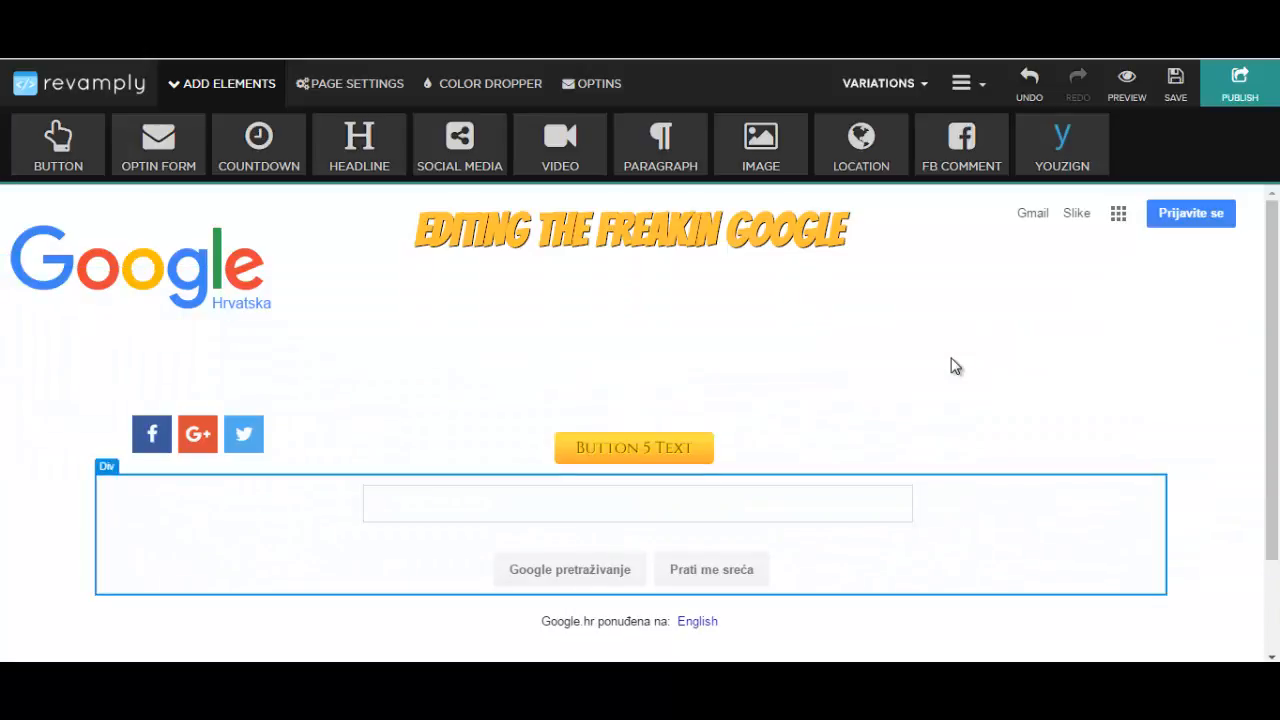
{"action": "left_click", "coordinate": [951, 357]}
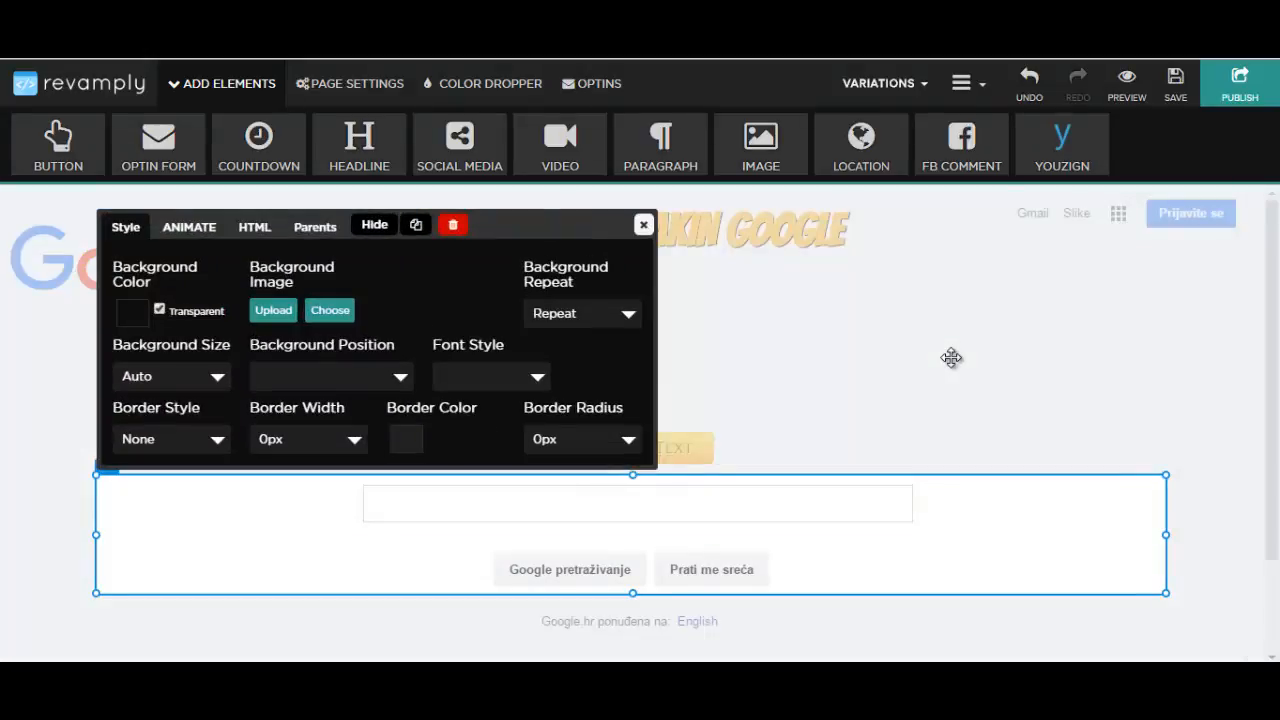
{"action": "left_click_drag", "start_coordinate": [631, 535], "coordinate": [632, 644]}
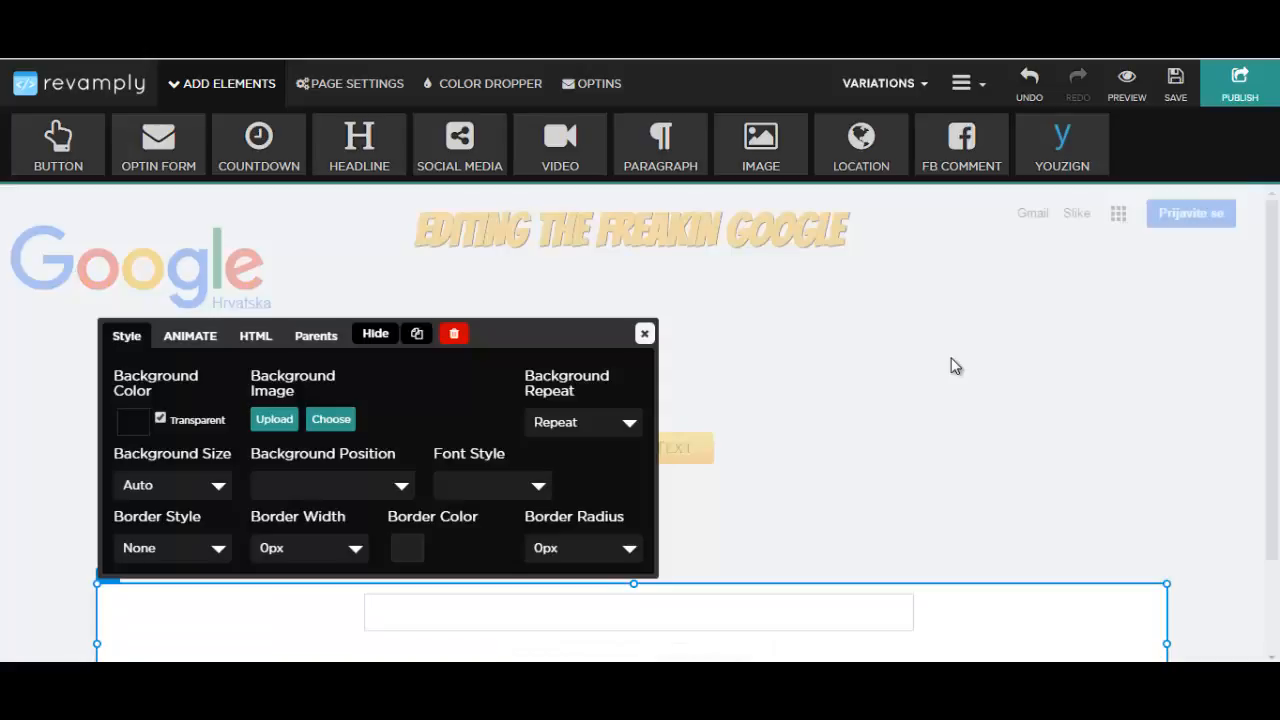
{"action": "left_click", "coordinate": [955, 366]}
{"action": "scroll", "coordinate": [955, 366], "scroll_direction": "down", "scroll_amount": 2}
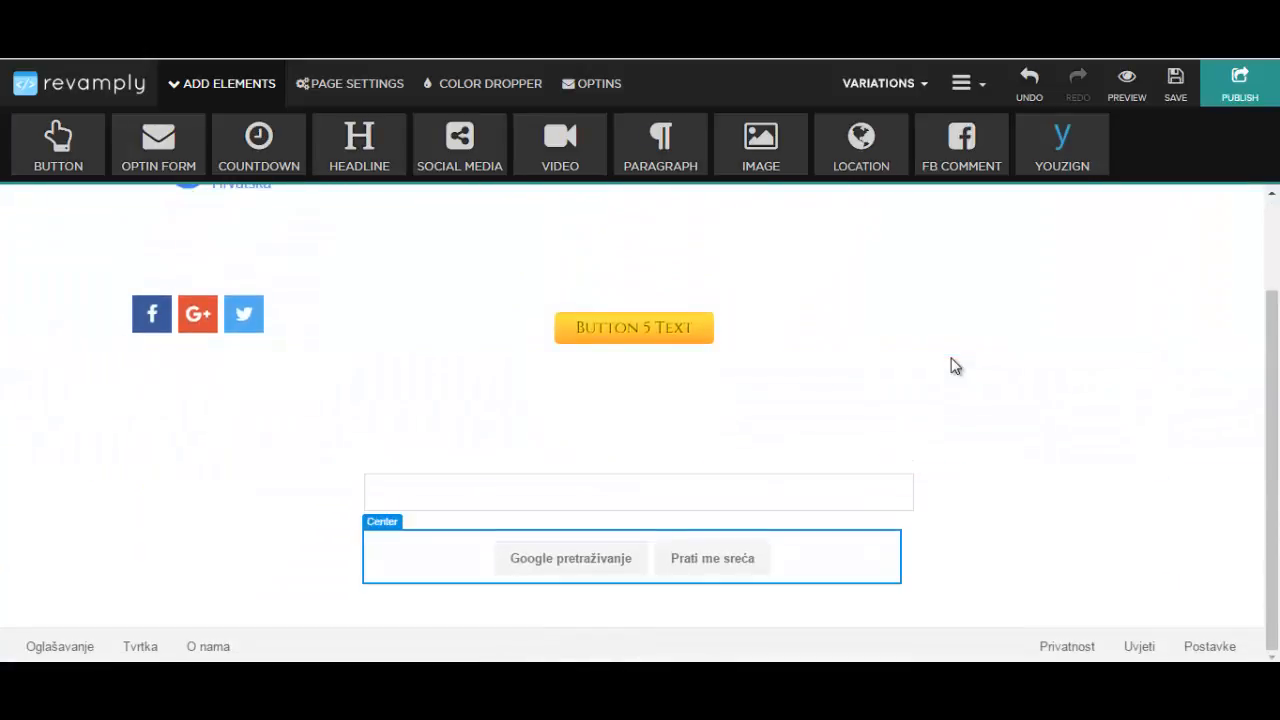
{"action": "left_click", "coordinate": [632, 524]}
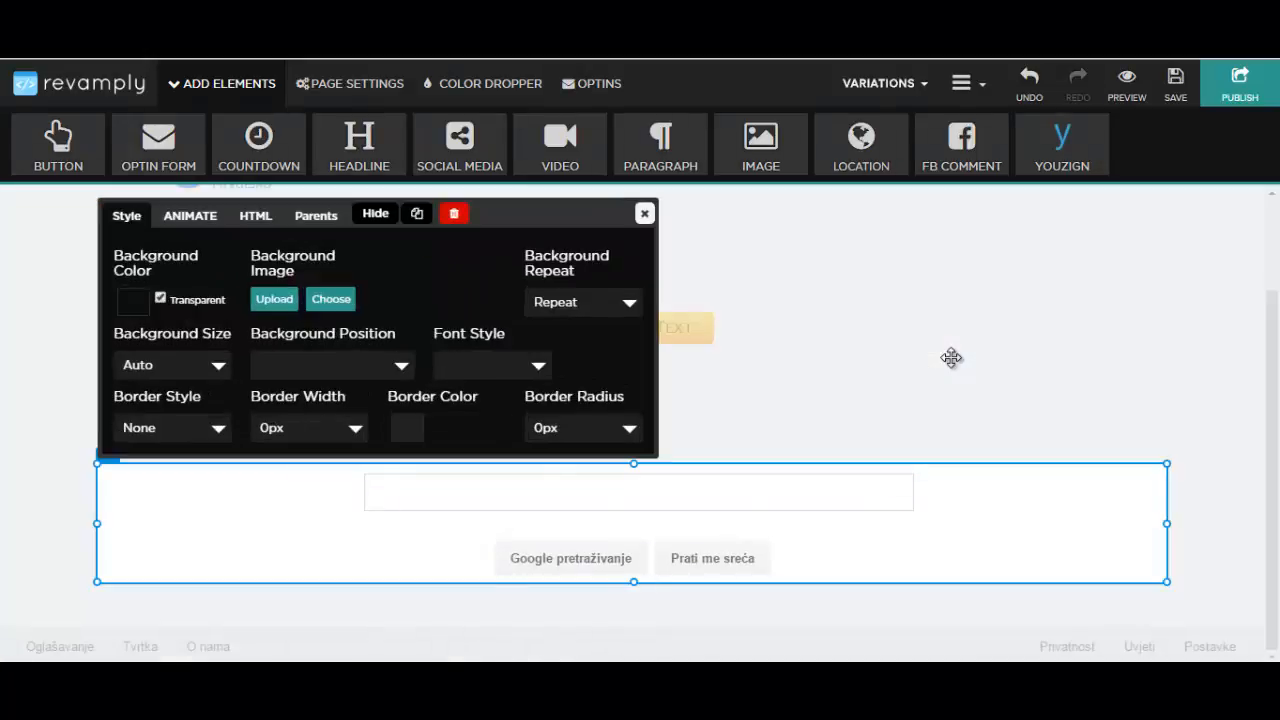
Move the block with the search box and its two buttons slightly lower, closer to the footer.
{"action": "left_click_drag", "start_coordinate": [632, 524], "coordinate": [630, 564]}
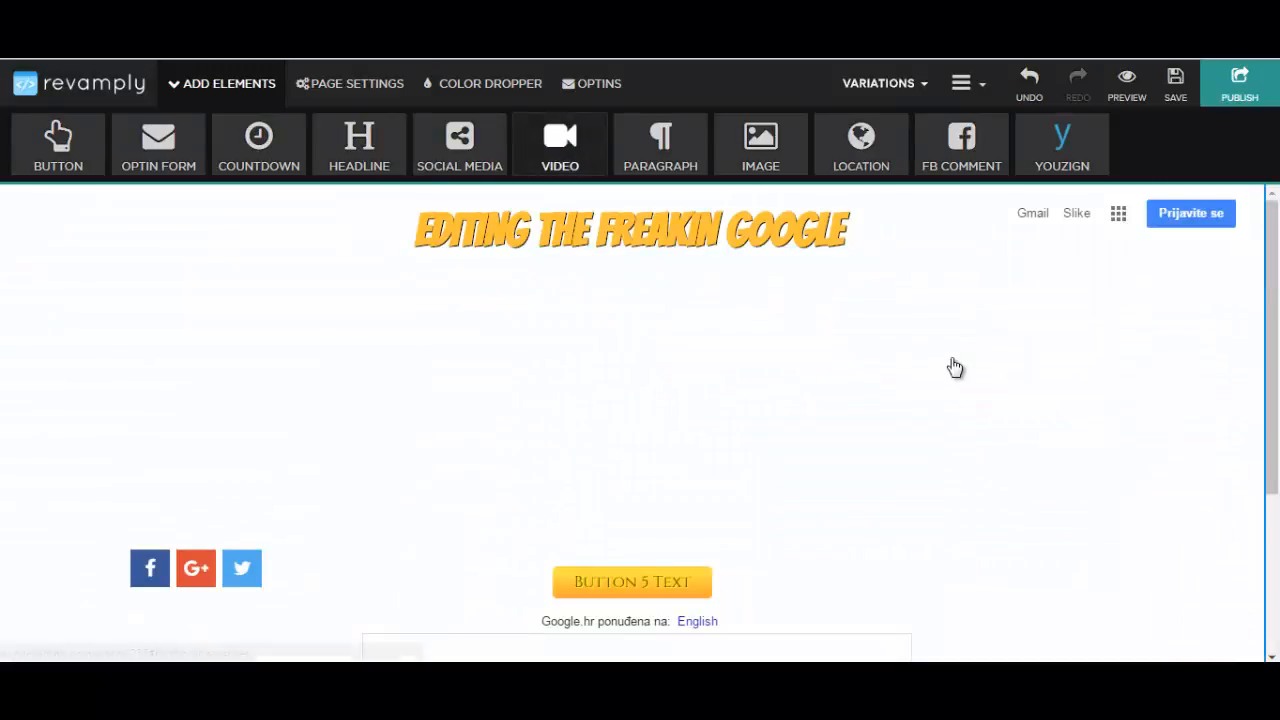
Add the white tablet video template below the headline, enlarge it from its corners and centre it above the yellow button.
{"action": "left_click", "coordinate": [560, 146]}
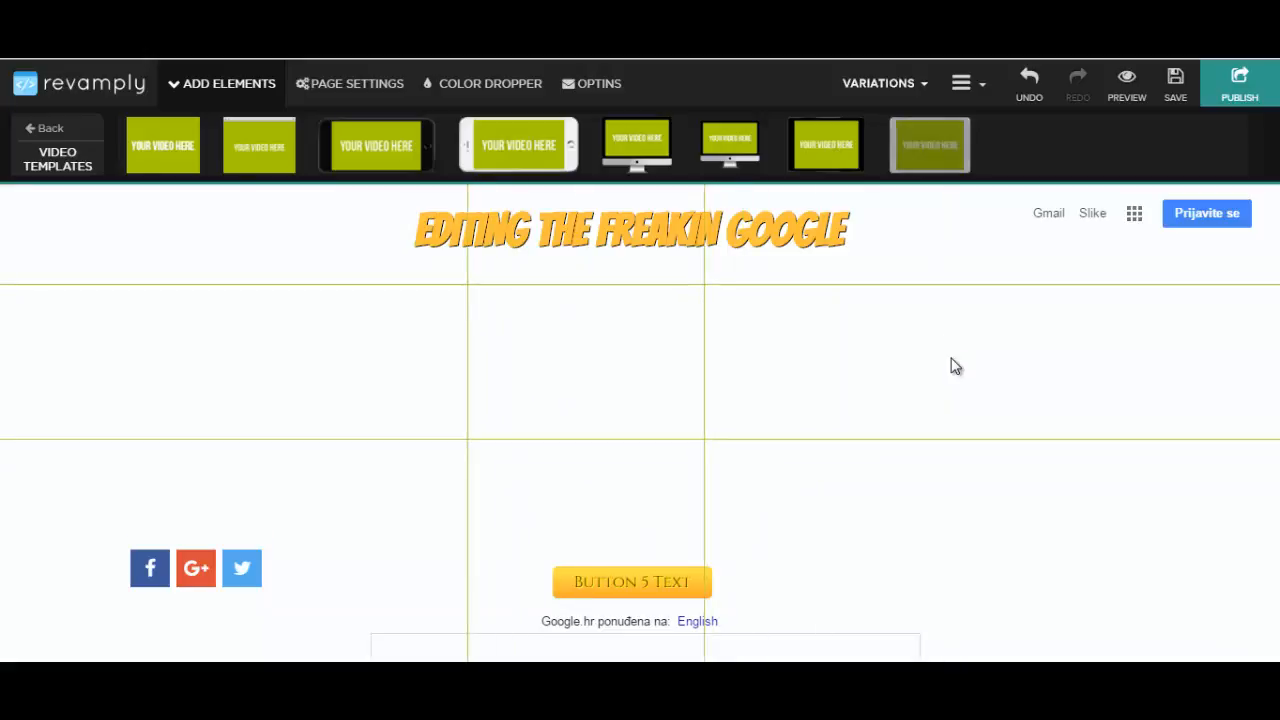
{"action": "left_click_drag", "start_coordinate": [955, 366], "coordinate": [951, 358]}
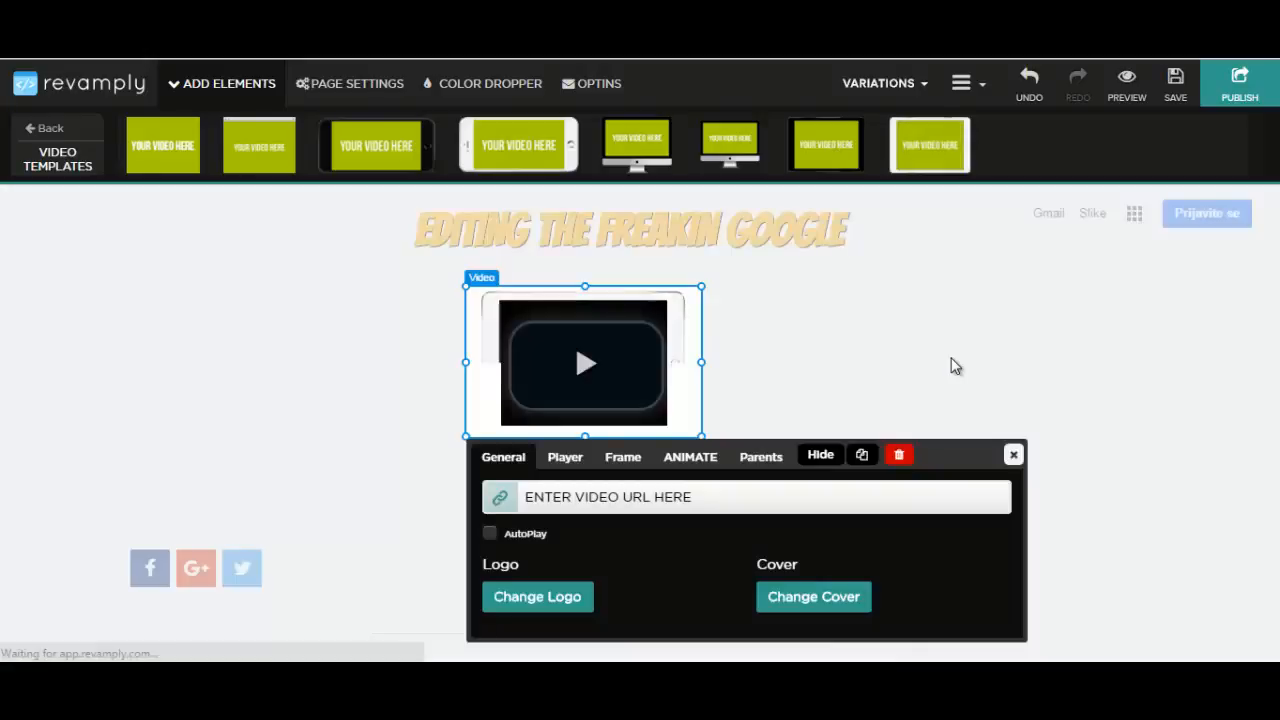
{"action": "left_click_drag", "start_coordinate": [701, 286], "coordinate": [826, 268]}
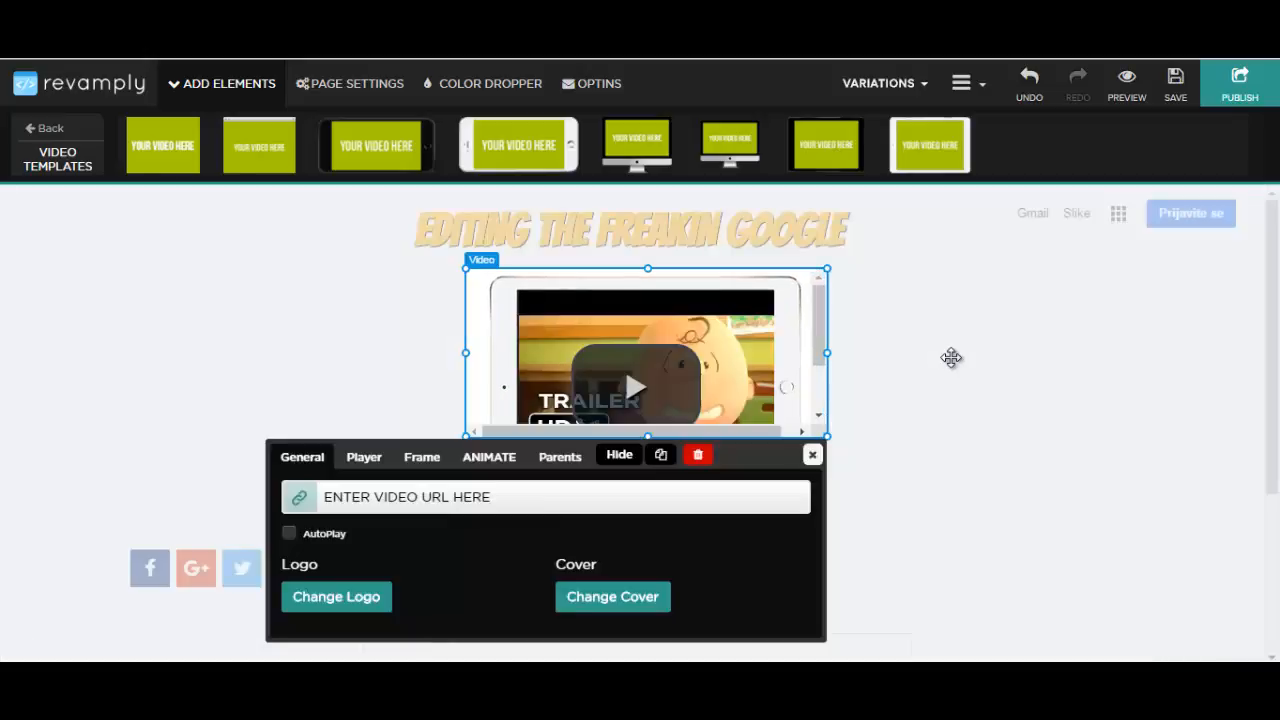
{"action": "left_click_drag", "start_coordinate": [465, 436], "coordinate": [409, 474]}
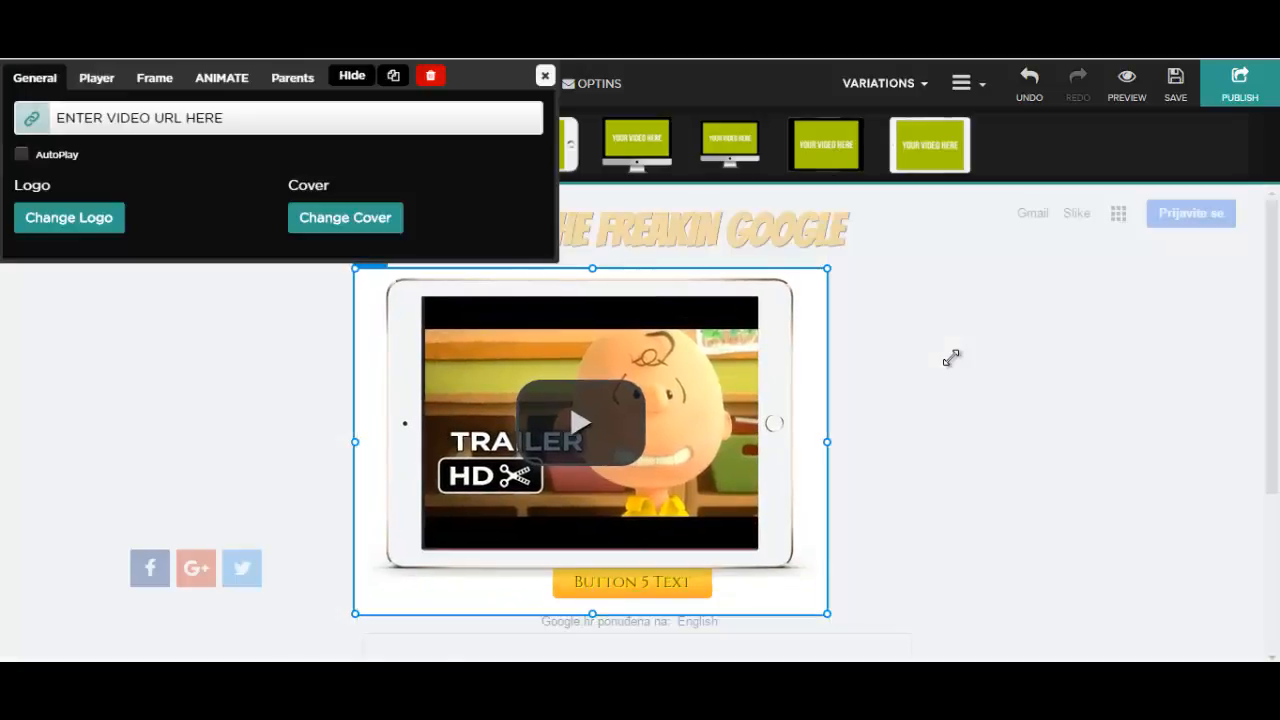
{"action": "left_click_drag", "start_coordinate": [590, 430], "coordinate": [629, 419]}
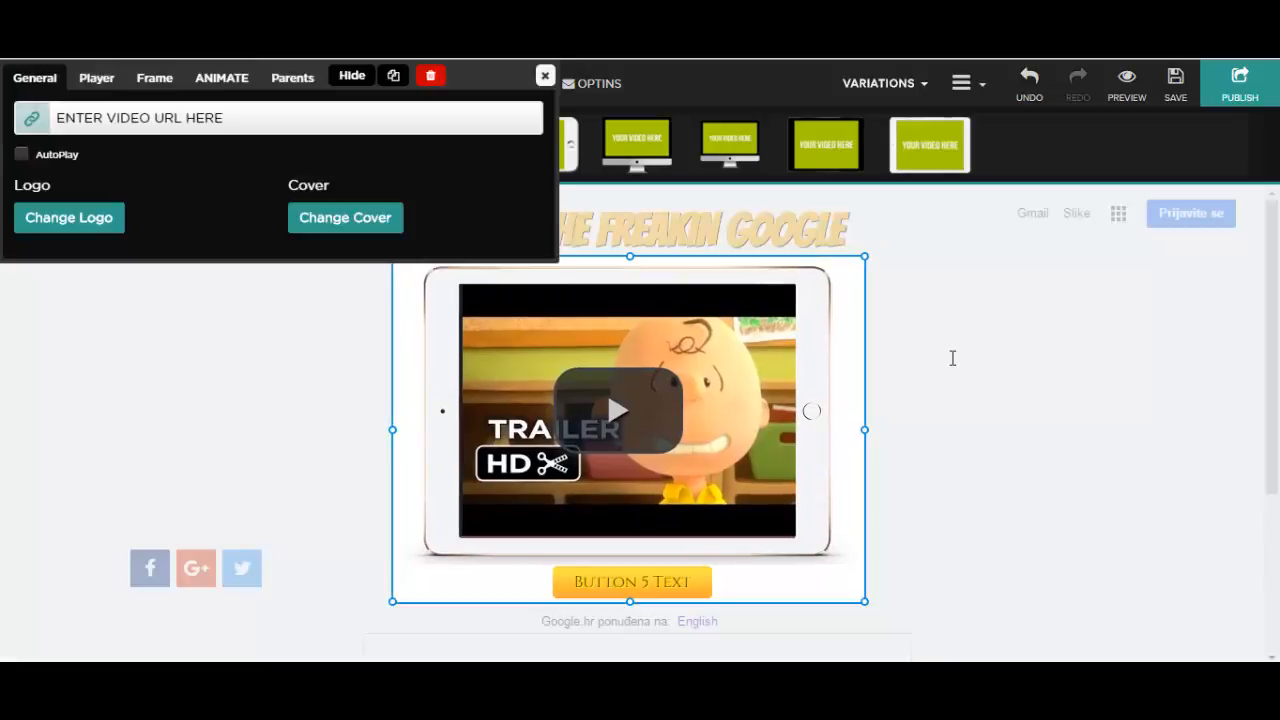
{"action": "left_click", "coordinate": [170, 118]}
{"action": "right_click", "coordinate": [170, 118]}
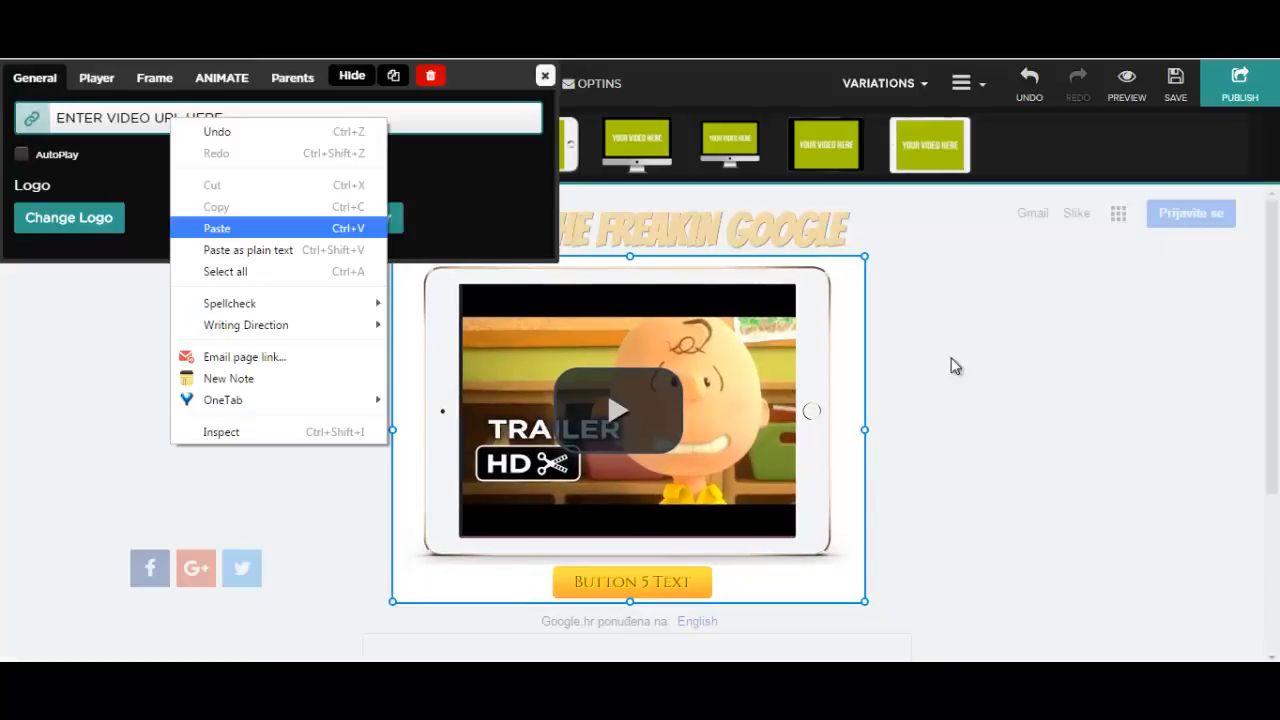
{"action": "left_click", "coordinate": [216, 228]}
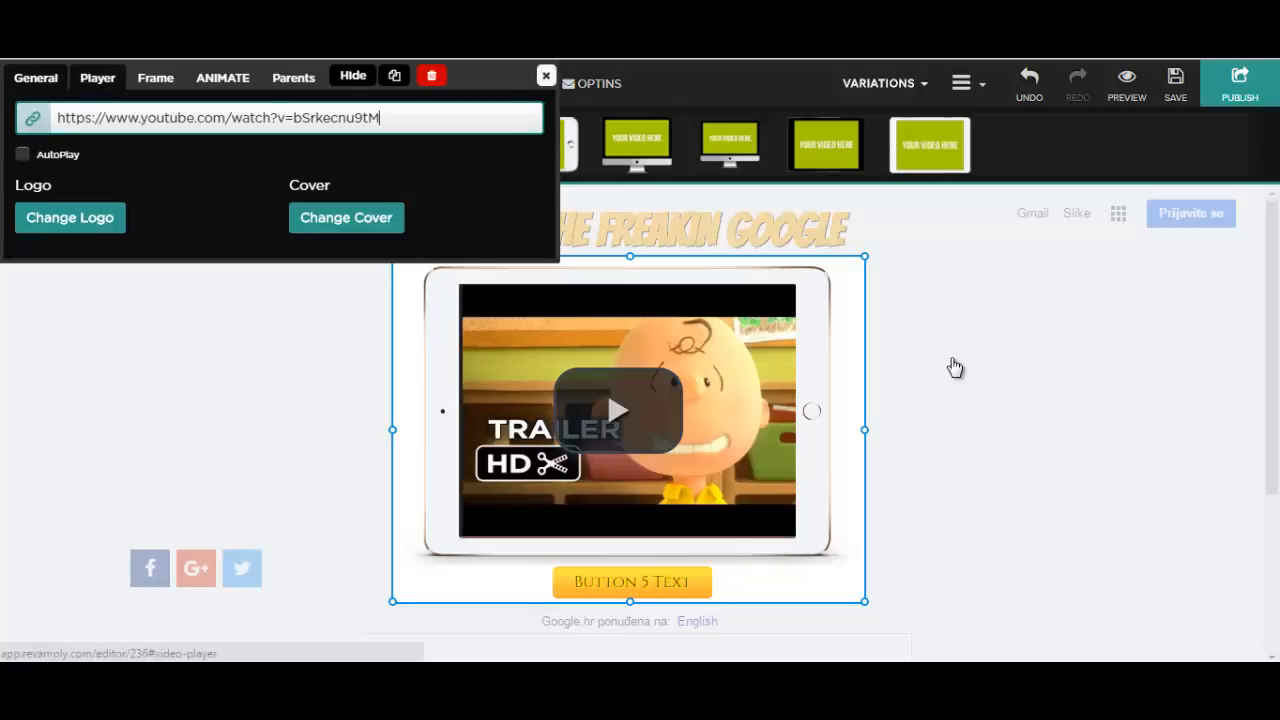
Set the video player's icon color to magenta d41cd4 and leave the big play button option off.
{"action": "left_click", "coordinate": [98, 78]}
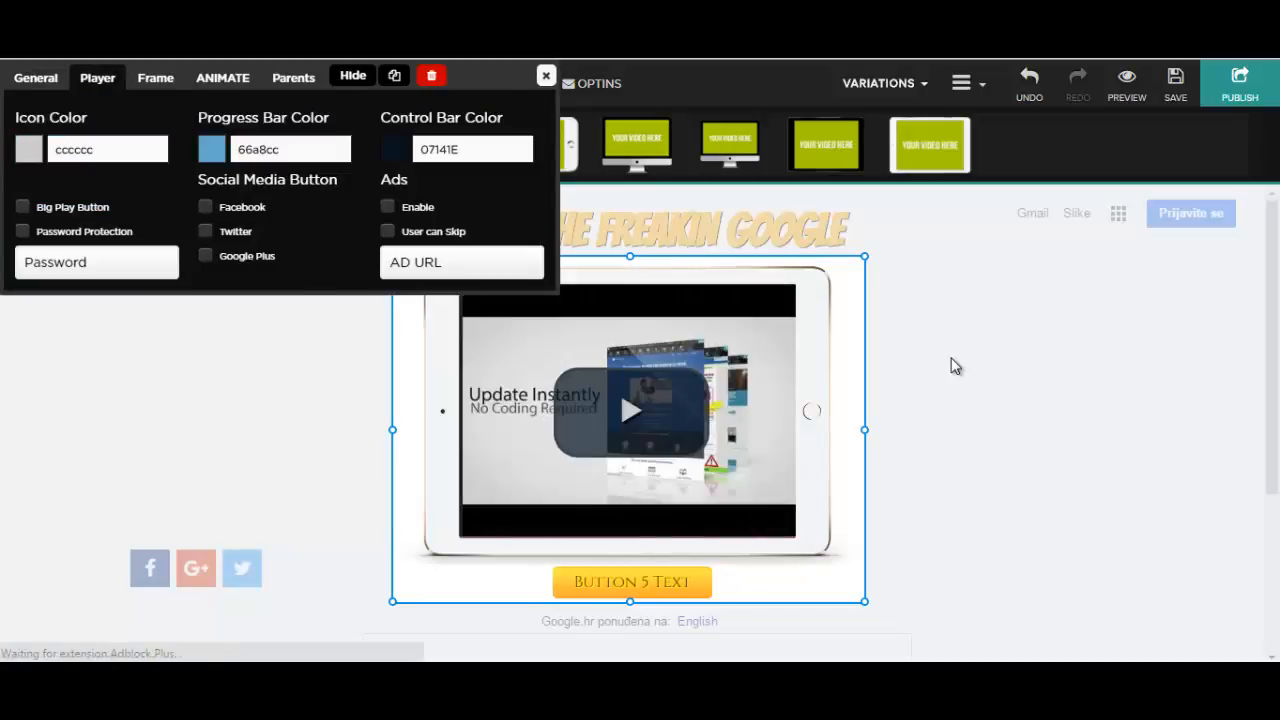
{"action": "left_click", "coordinate": [107, 149]}
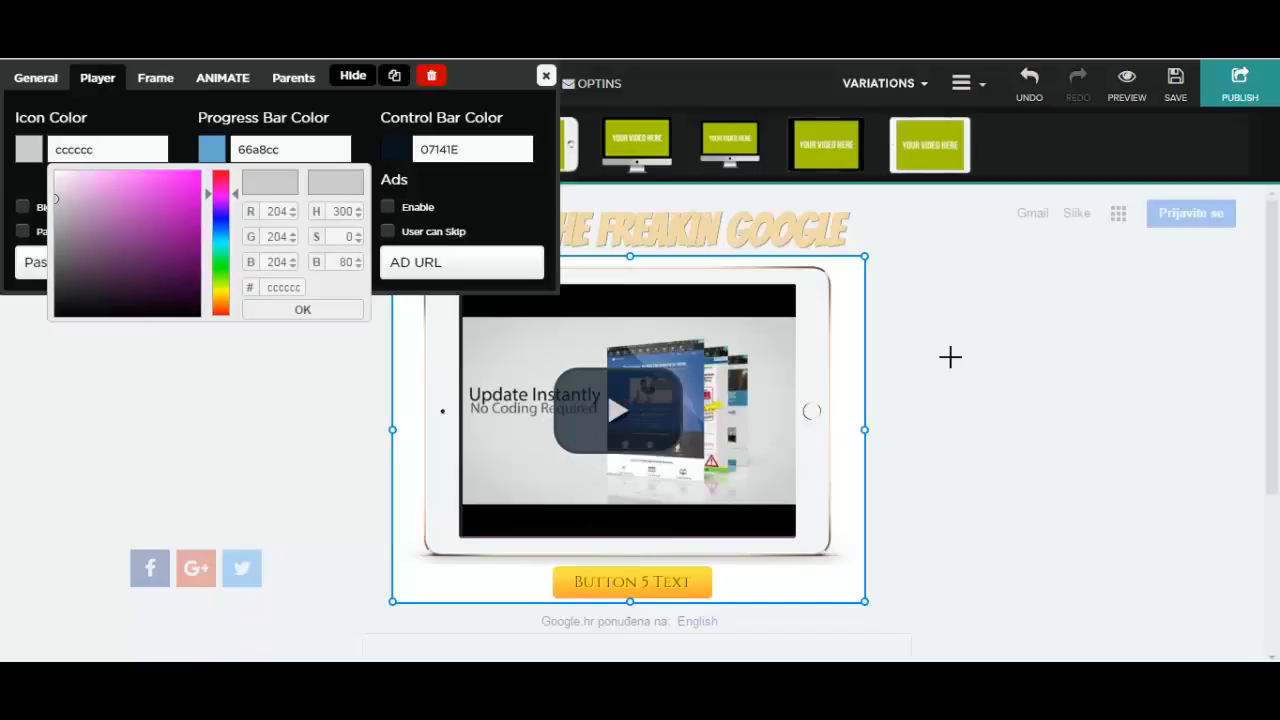
{"action": "left_click", "coordinate": [180, 194]}
{"action": "left_click", "coordinate": [302, 309]}
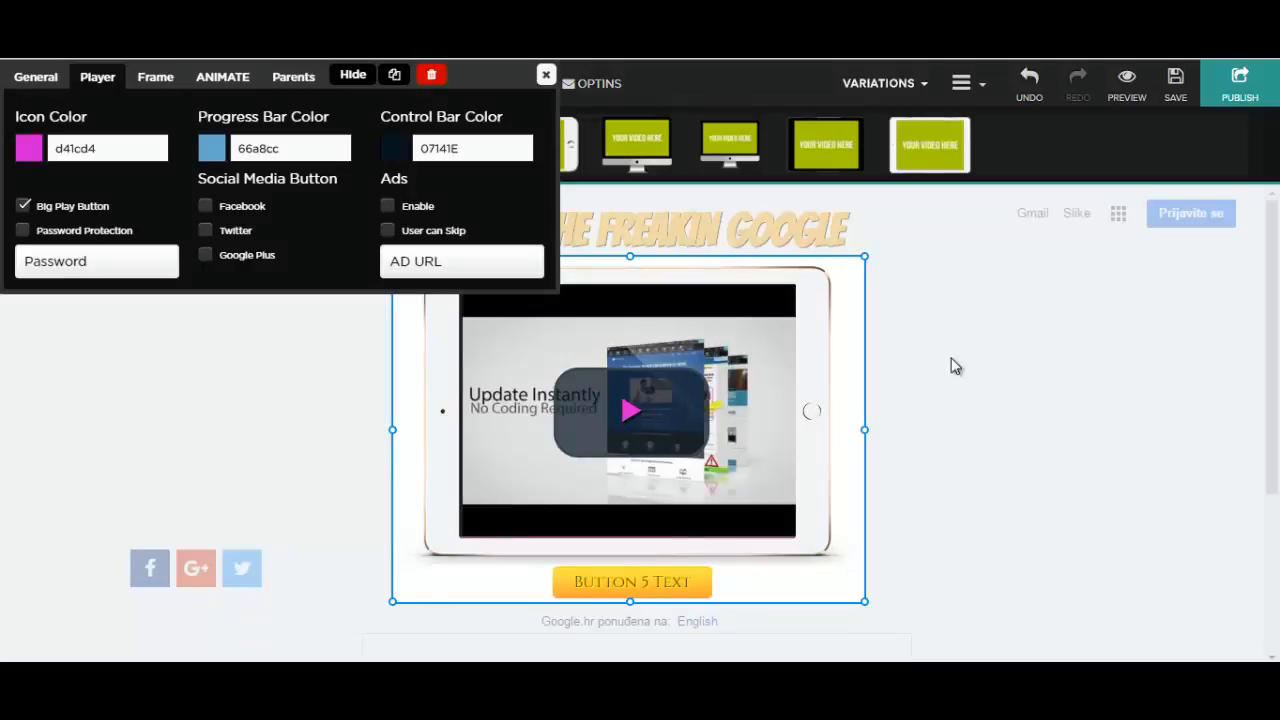
{"action": "key", "text": "space"}
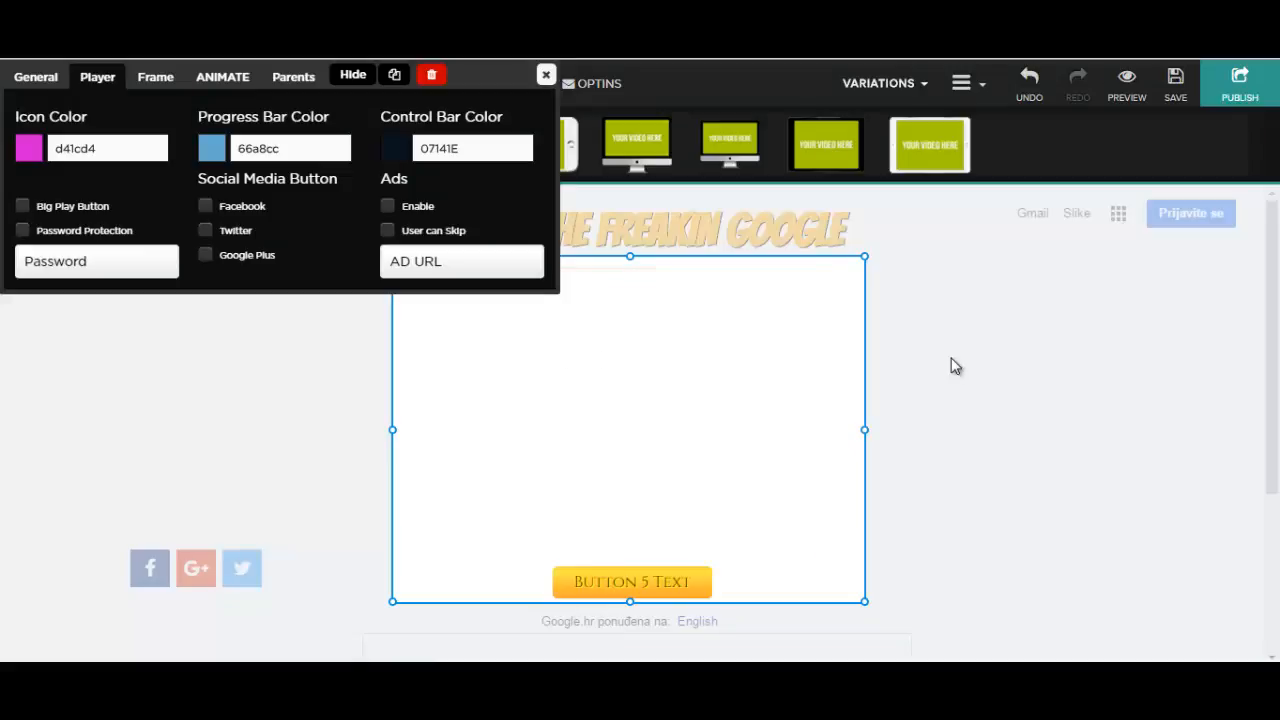
Turn on the video player's Facebook, Twitter and Google Plus buttons, and turn all three off again.
{"action": "left_click", "coordinate": [206, 206]}
{"action": "left_click", "coordinate": [206, 230]}
{"action": "left_click", "coordinate": [206, 255]}
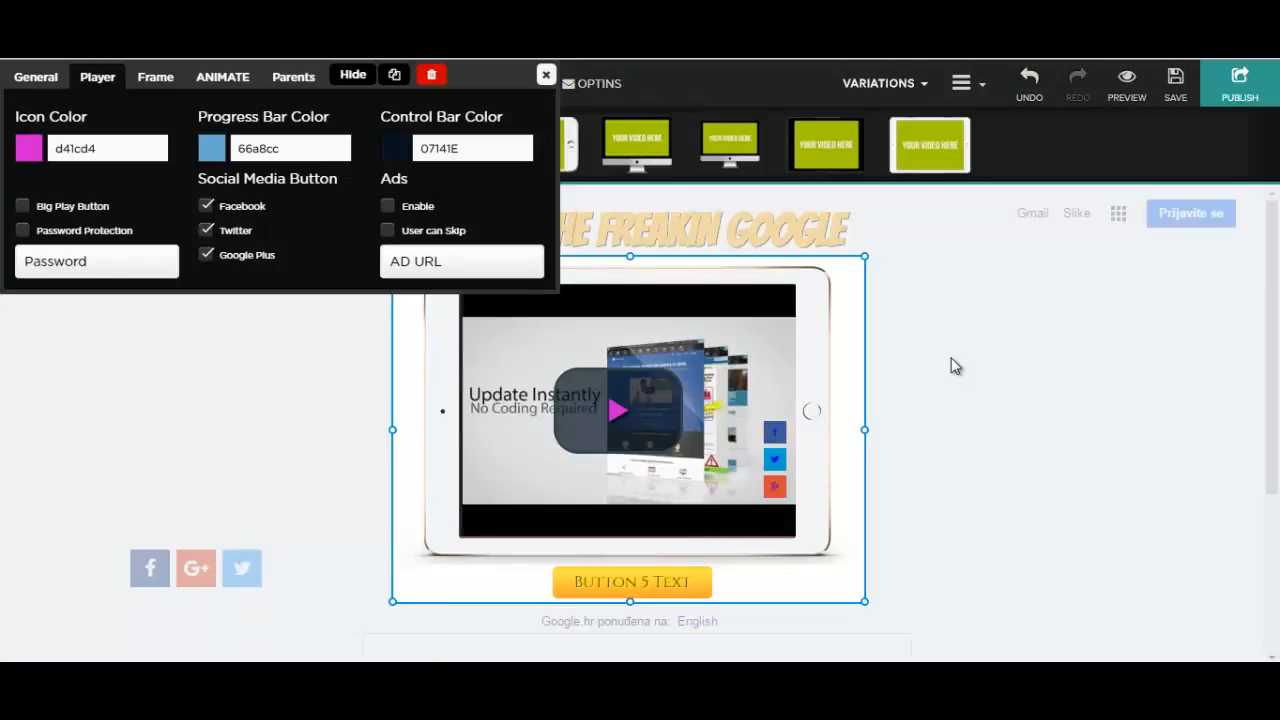
{"action": "left_click", "coordinate": [206, 206]}
{"action": "left_click", "coordinate": [206, 230]}
{"action": "left_click", "coordinate": [206, 255]}
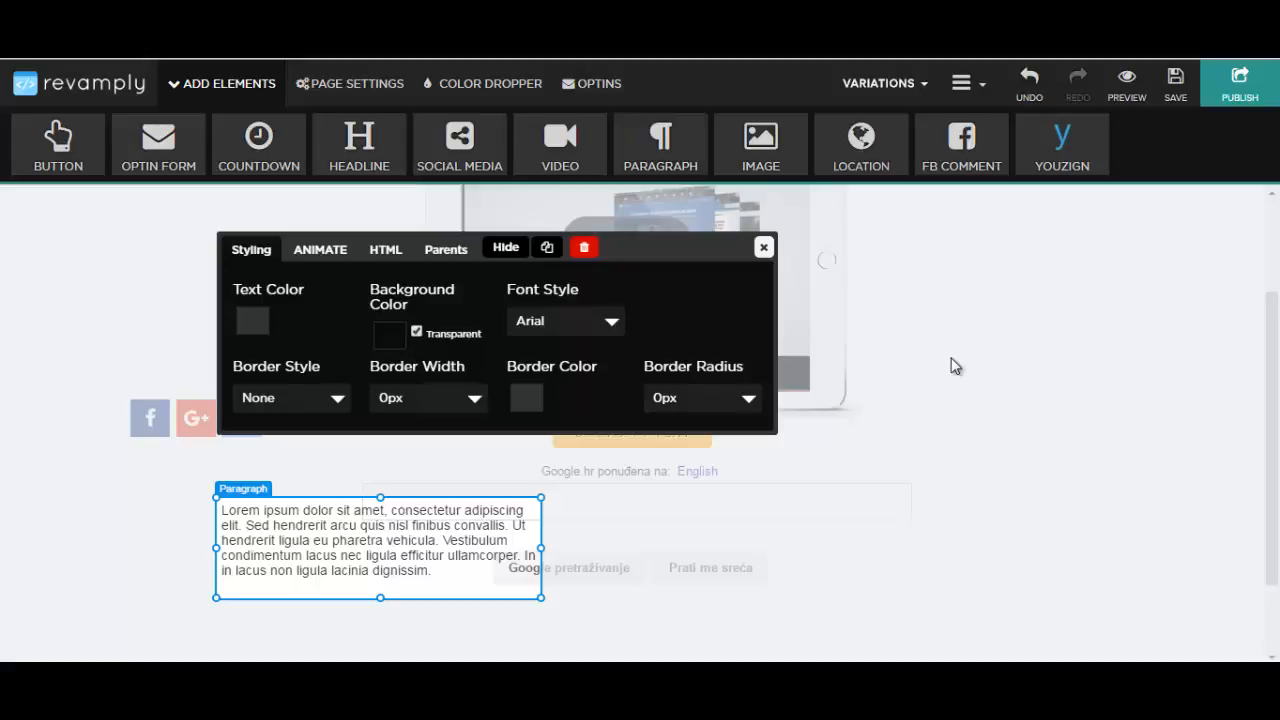
Place an image element to the lower right of the video and set its border color to purple (R 181, G 14, B 181).
{"action": "left_click_drag", "start_coordinate": [951, 358], "coordinate": [954, 363]}
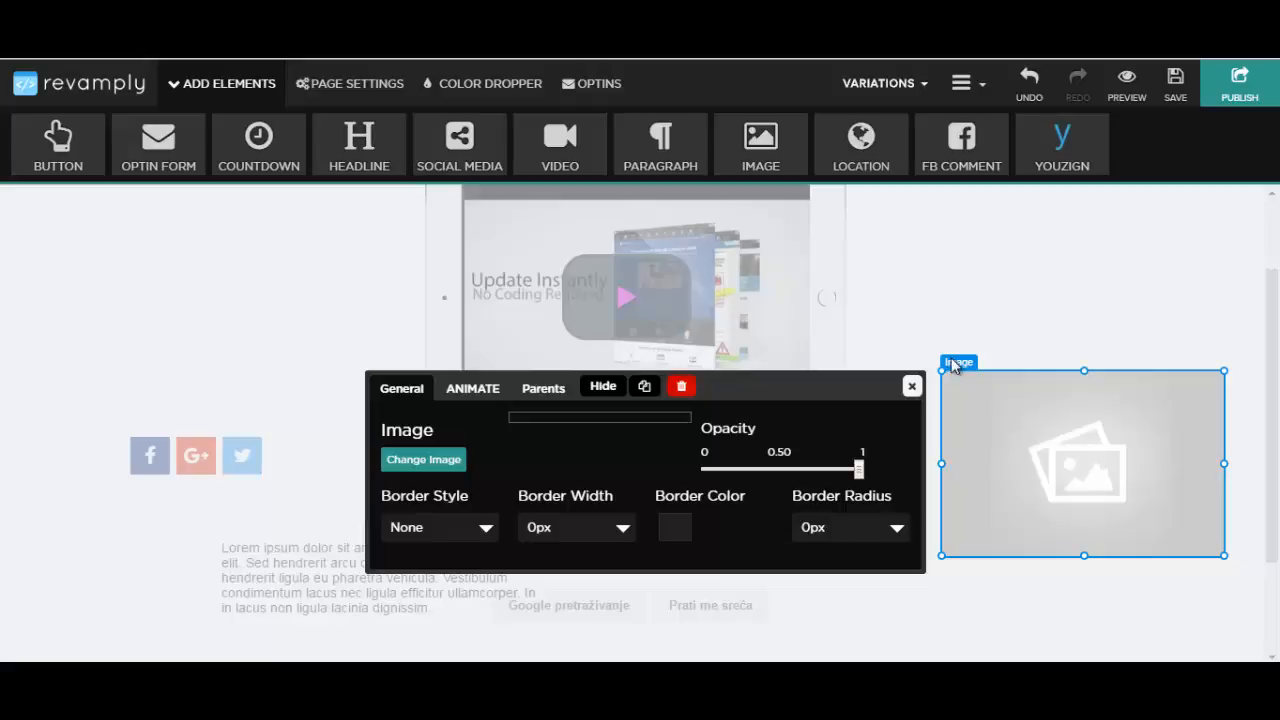
{"action": "left_click", "coordinate": [675, 527]}
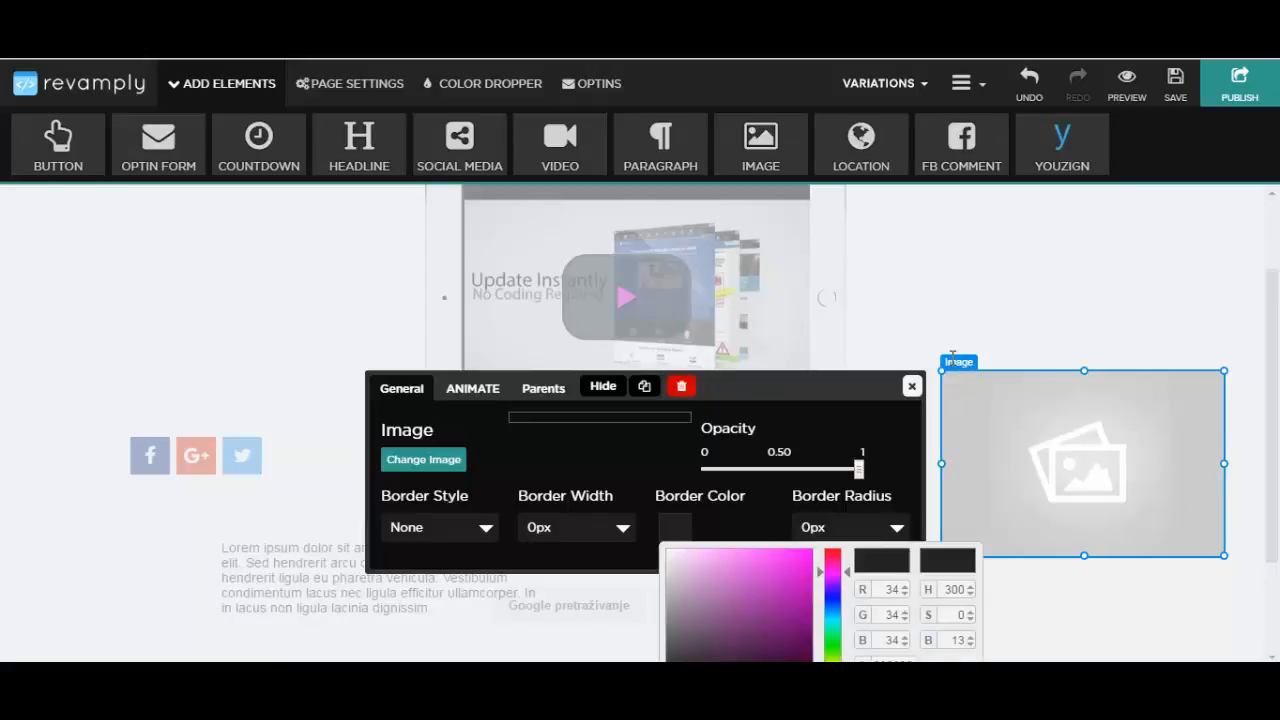
{"action": "left_click", "coordinate": [800, 590]}
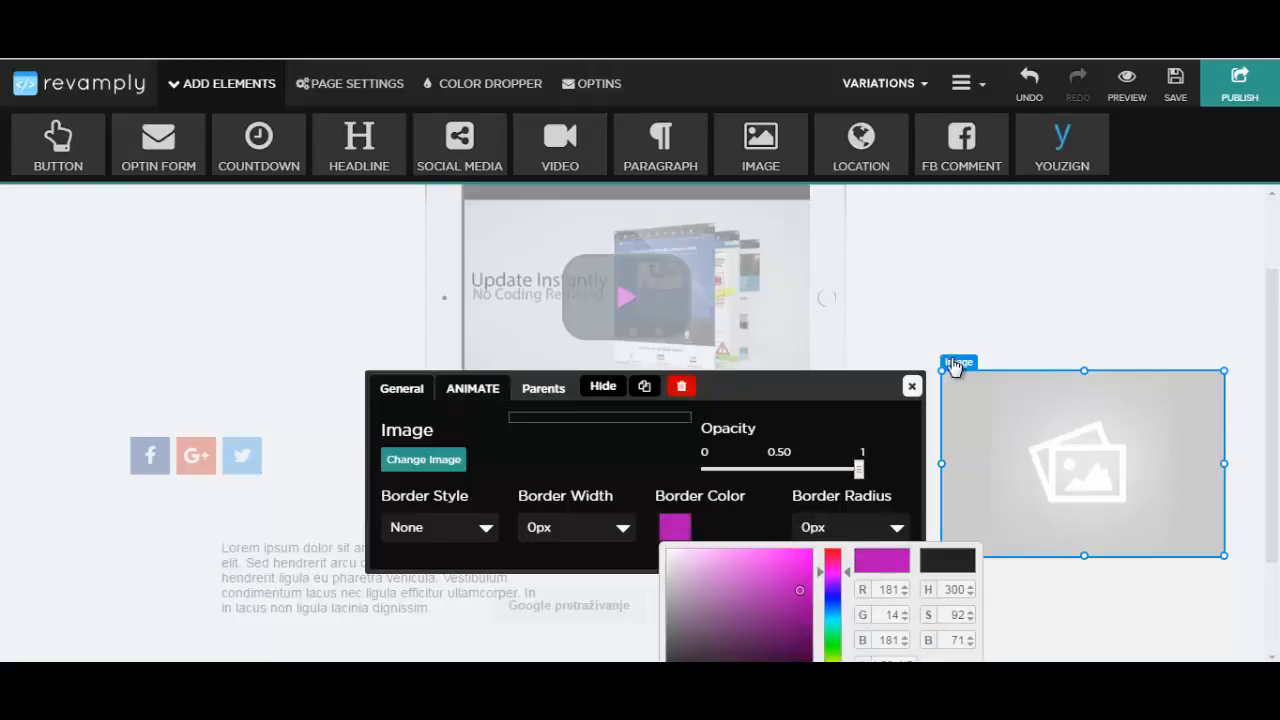
{"action": "left_click", "coordinate": [472, 388]}
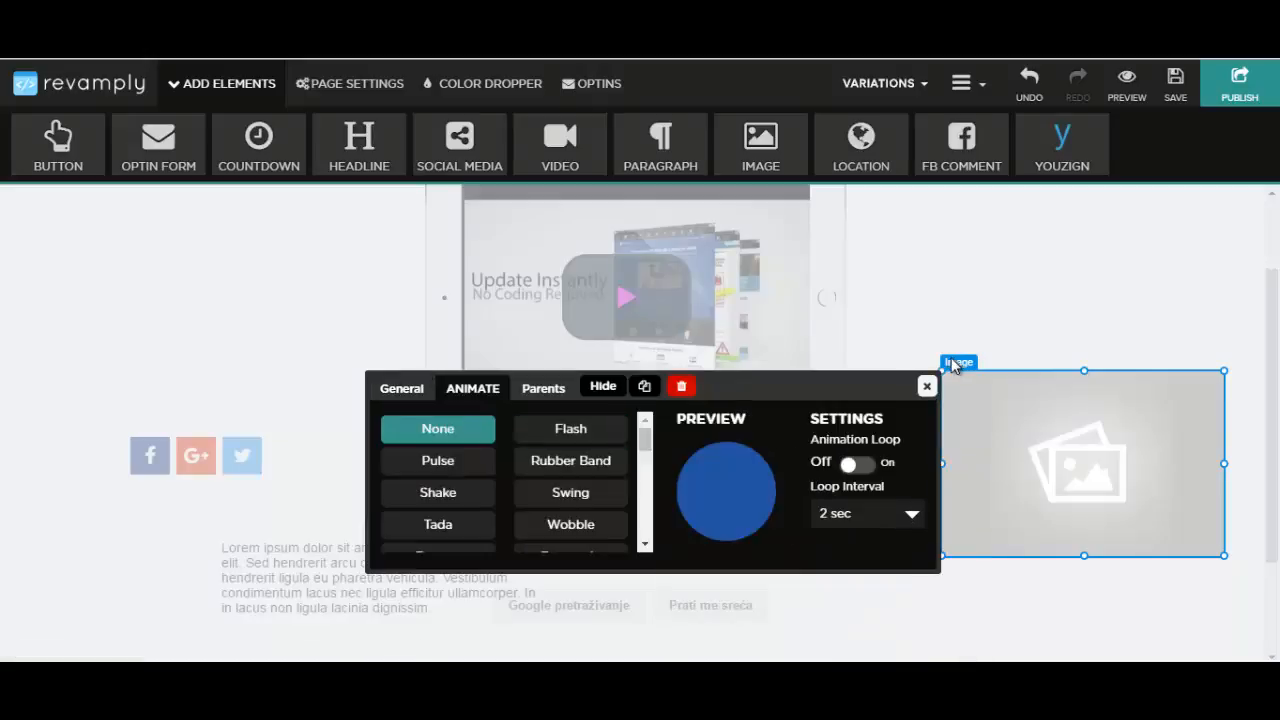
{"action": "left_click", "coordinate": [927, 386]}
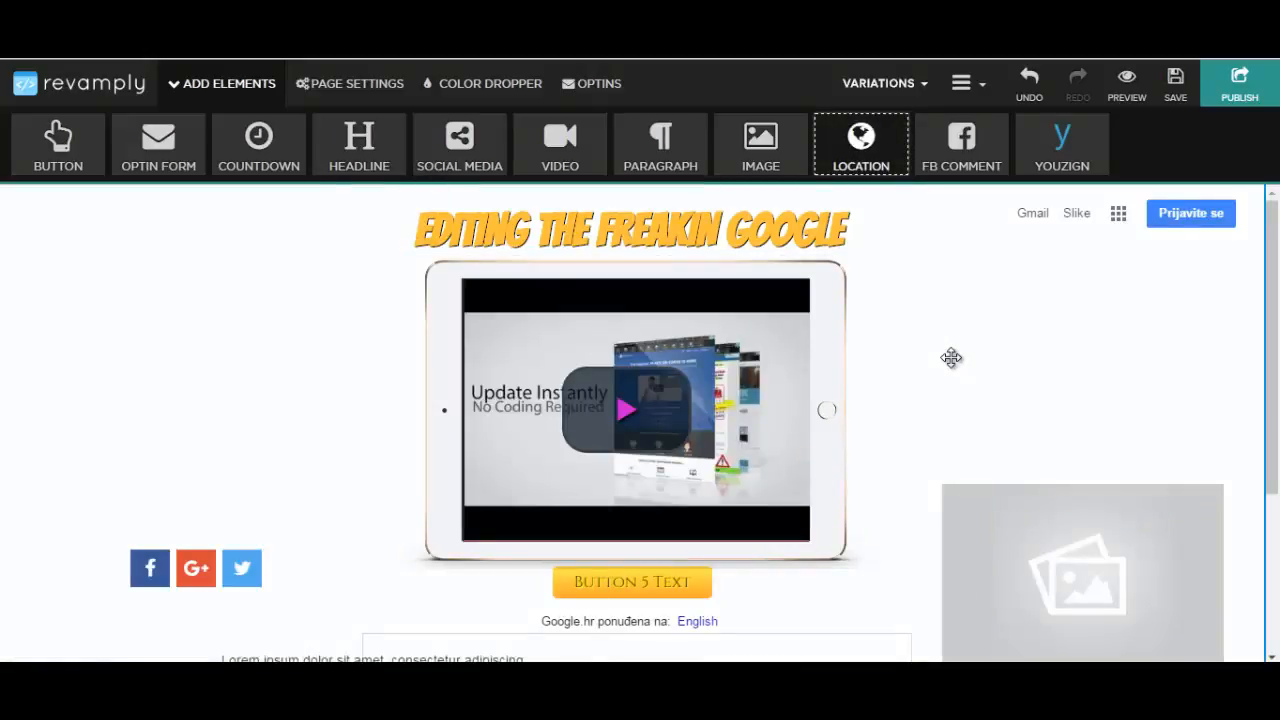
Add a geolocation element to the left of the video with the pre message "HELLO FROM".
{"action": "mouse_move", "coordinate": [861, 145]}
{"action": "left_mouse_down"}
{"action": "mouse_move", "coordinate": [198, 303]}
{"action": "mouse_move", "coordinate": [305, 293]}
{"action": "left_mouse_up"}
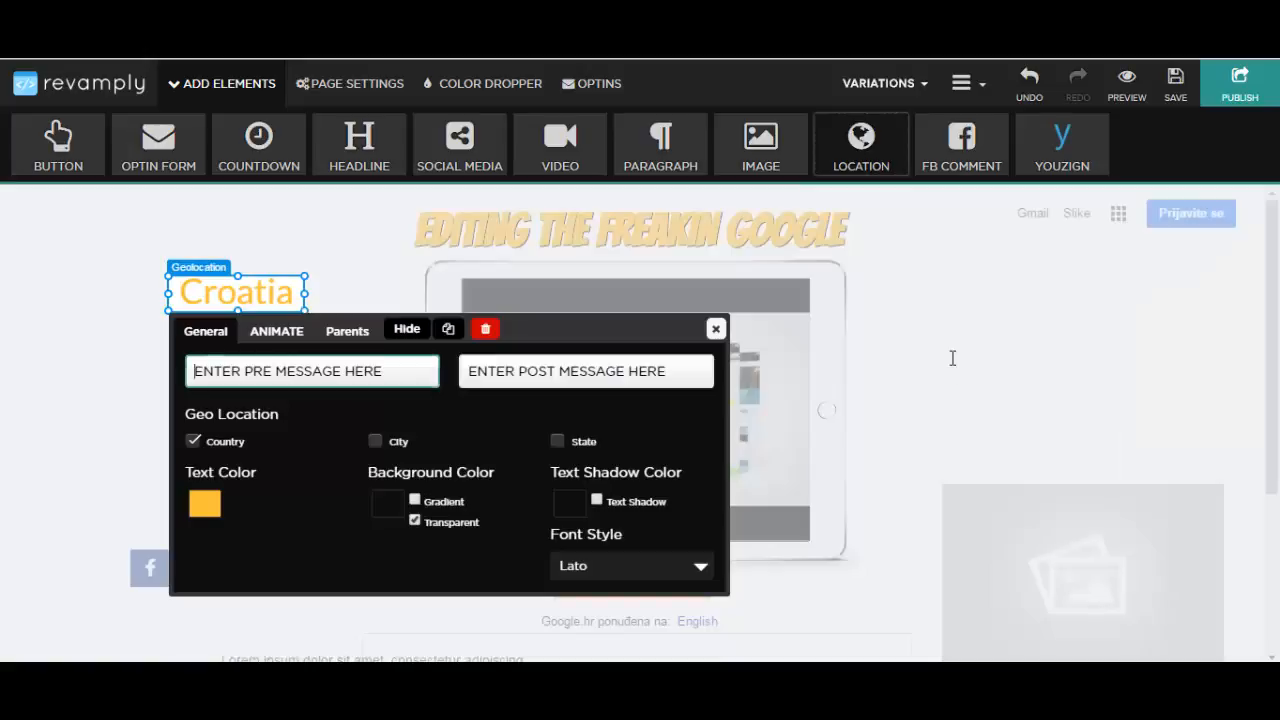
{"action": "type", "text": "HELLO FROM"}
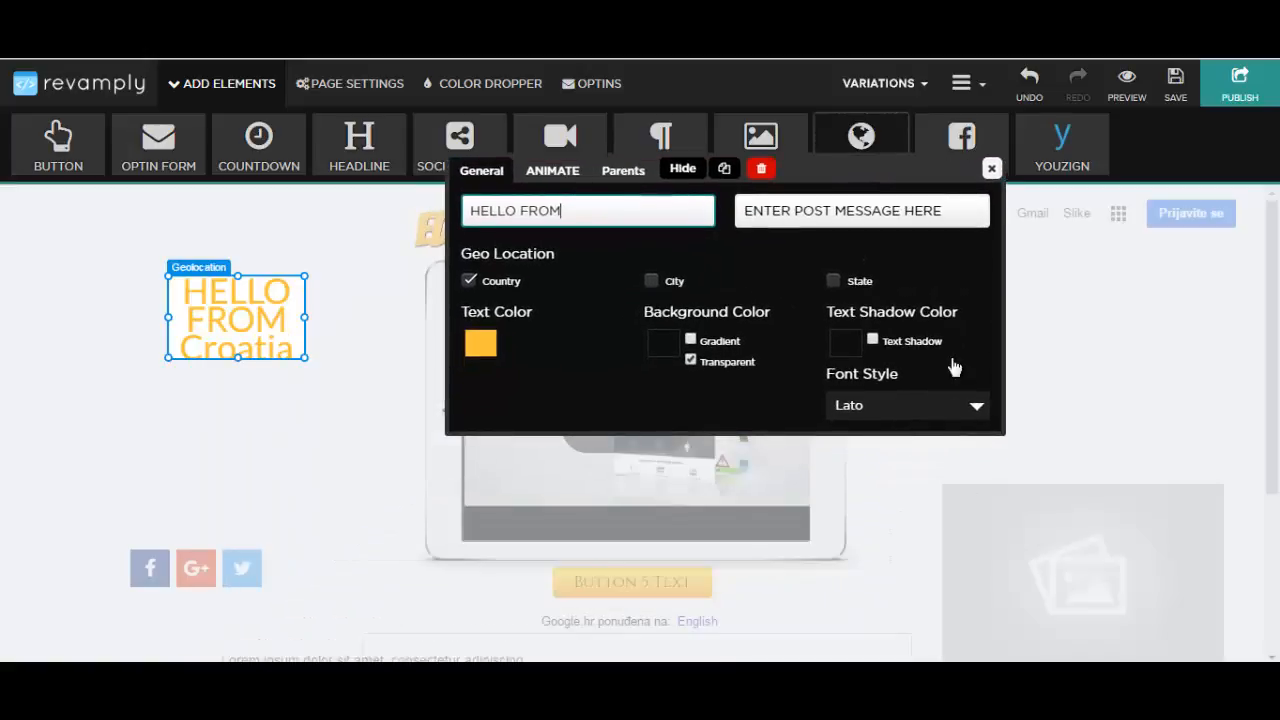
Set the geolocation text's font to Vollkorn and its color to dark blue, and close its settings.
{"action": "left_click", "coordinate": [952, 405]}
{"action": "left_click", "coordinate": [900, 549]}
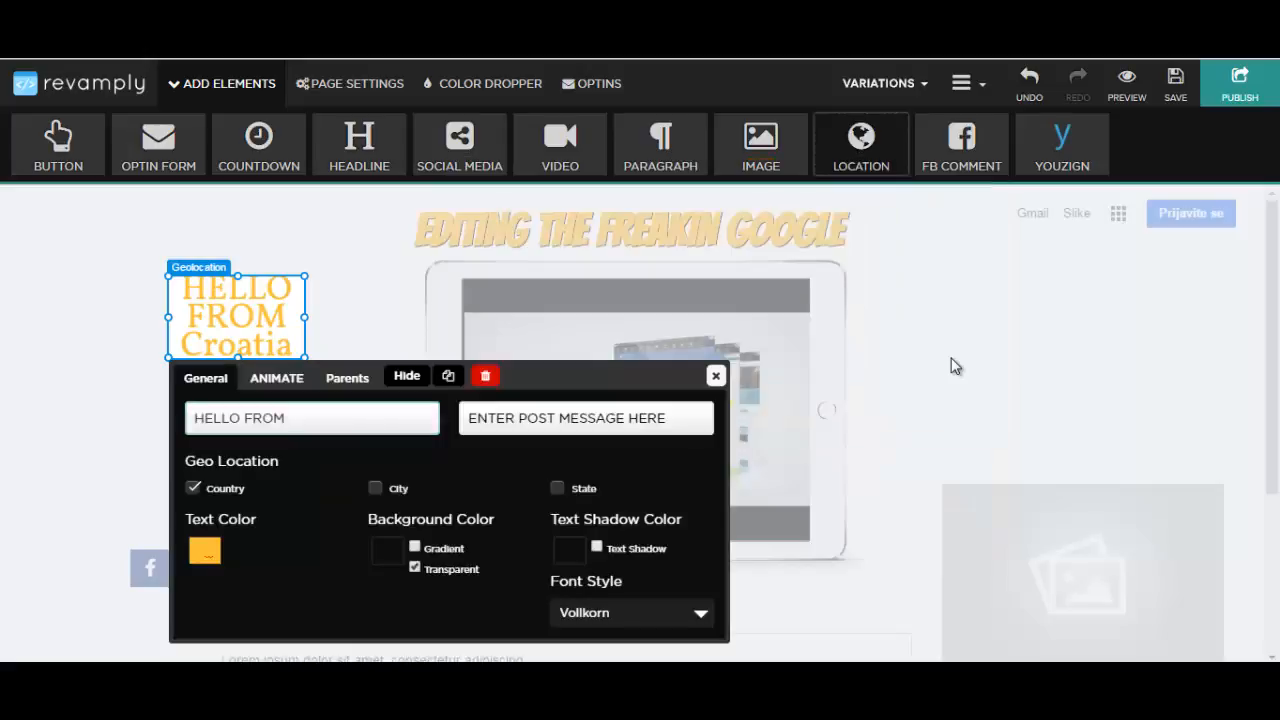
{"action": "left_click", "coordinate": [206, 552]}
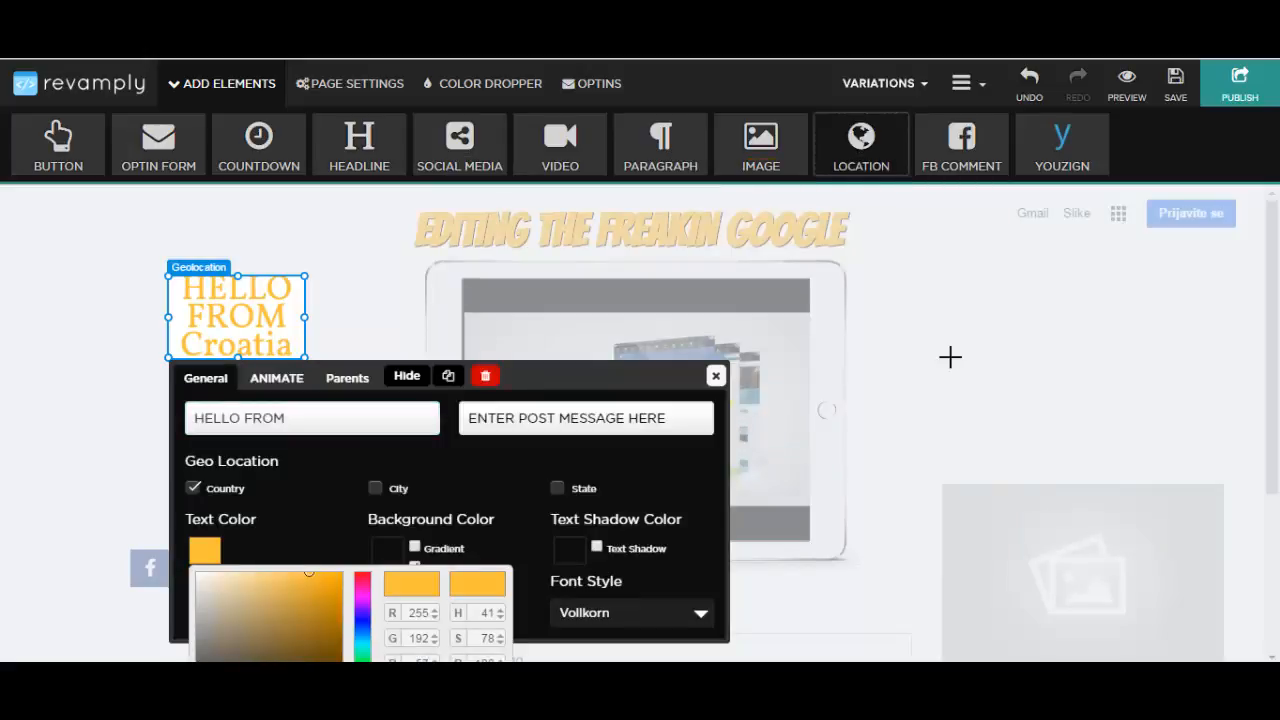
{"action": "left_click", "coordinate": [362, 621]}
{"action": "left_click", "coordinate": [333, 606]}
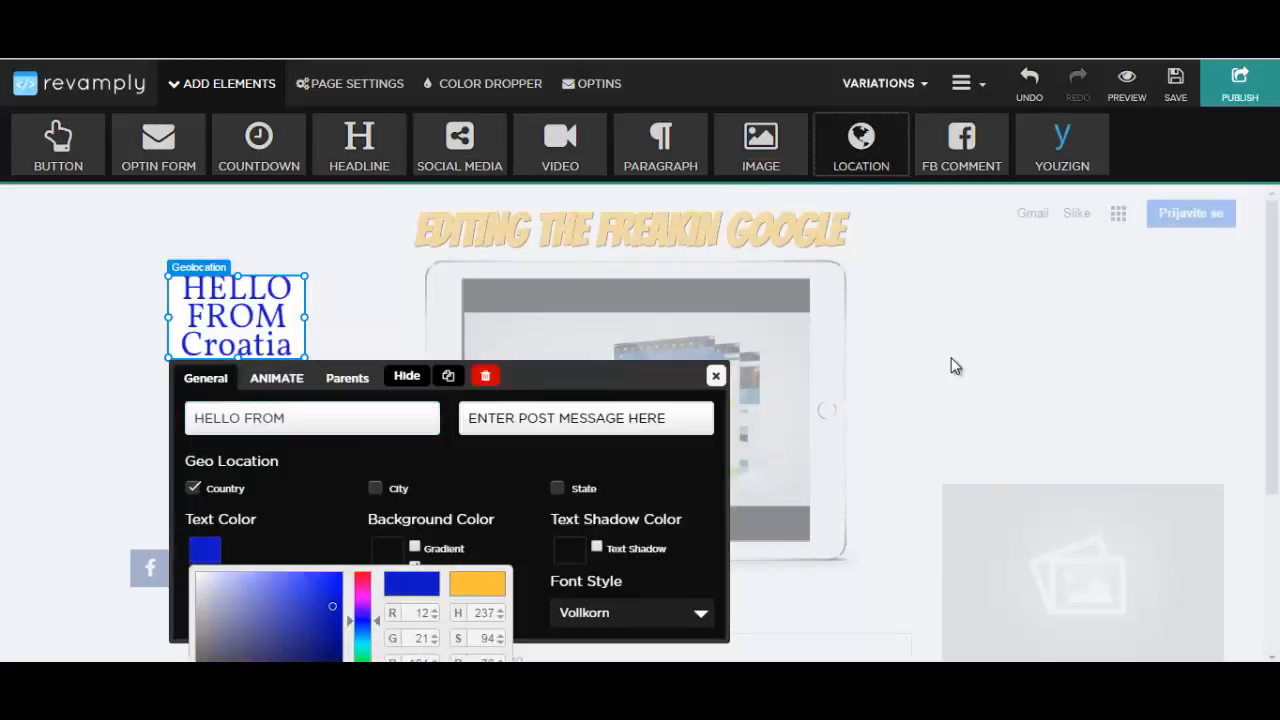
{"action": "left_click", "coordinate": [716, 376]}
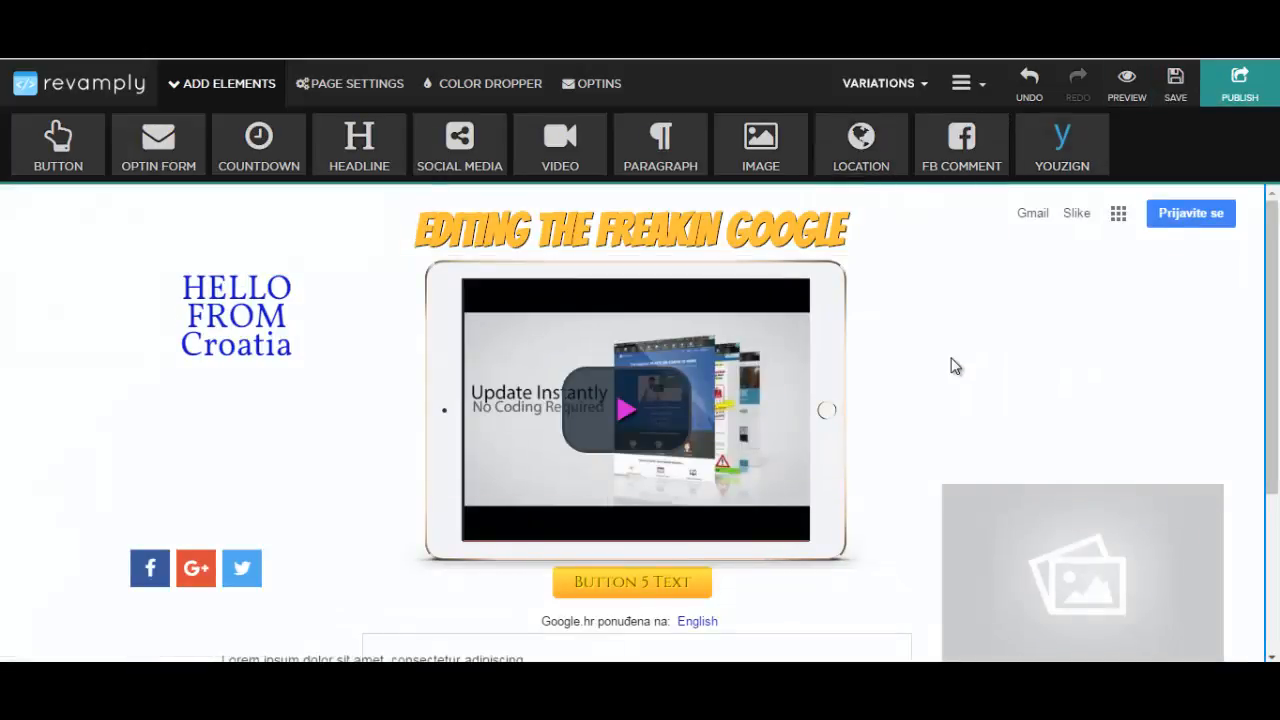
Add a Facebook comments element above the image placeholder and shift it left so that it fits on the page.
{"action": "left_click_drag", "start_coordinate": [961, 148], "coordinate": [951, 357]}
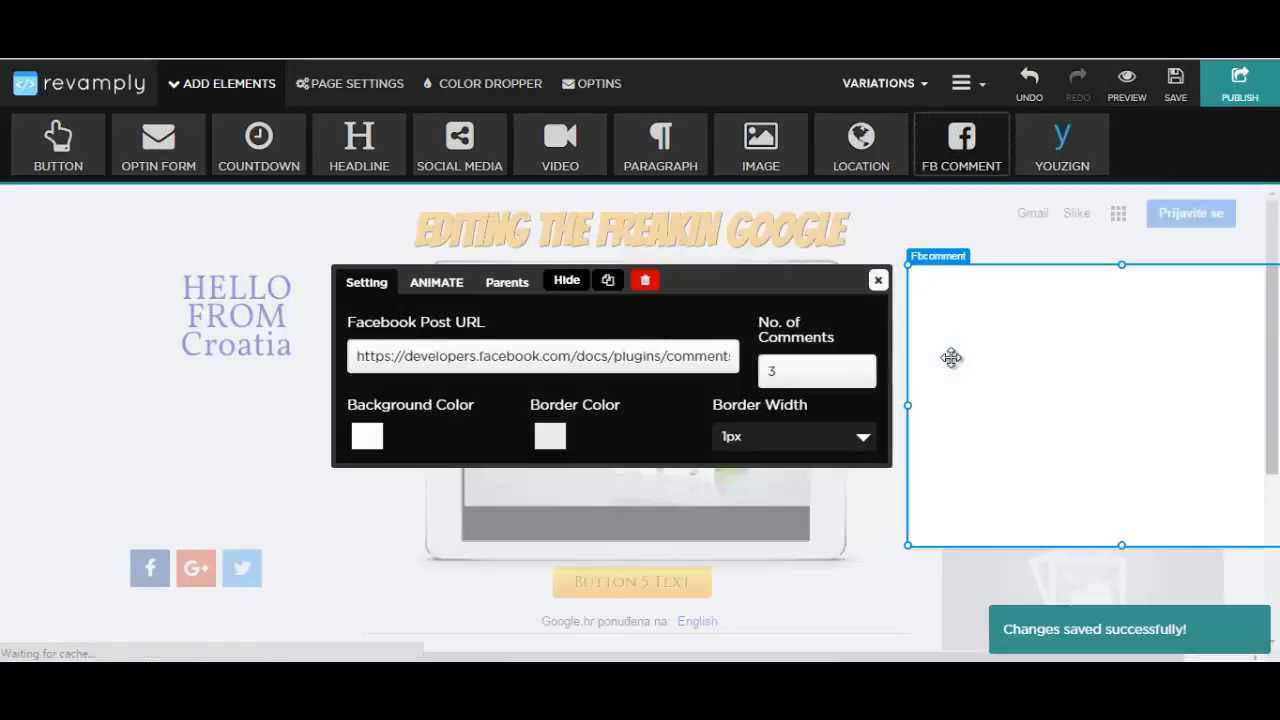
{"action": "mouse_move", "coordinate": [951, 357]}
{"action": "left_mouse_down"}
{"action": "mouse_move", "coordinate": [809, 359]}
{"action": "mouse_move", "coordinate": [951, 357]}
{"action": "left_mouse_up"}
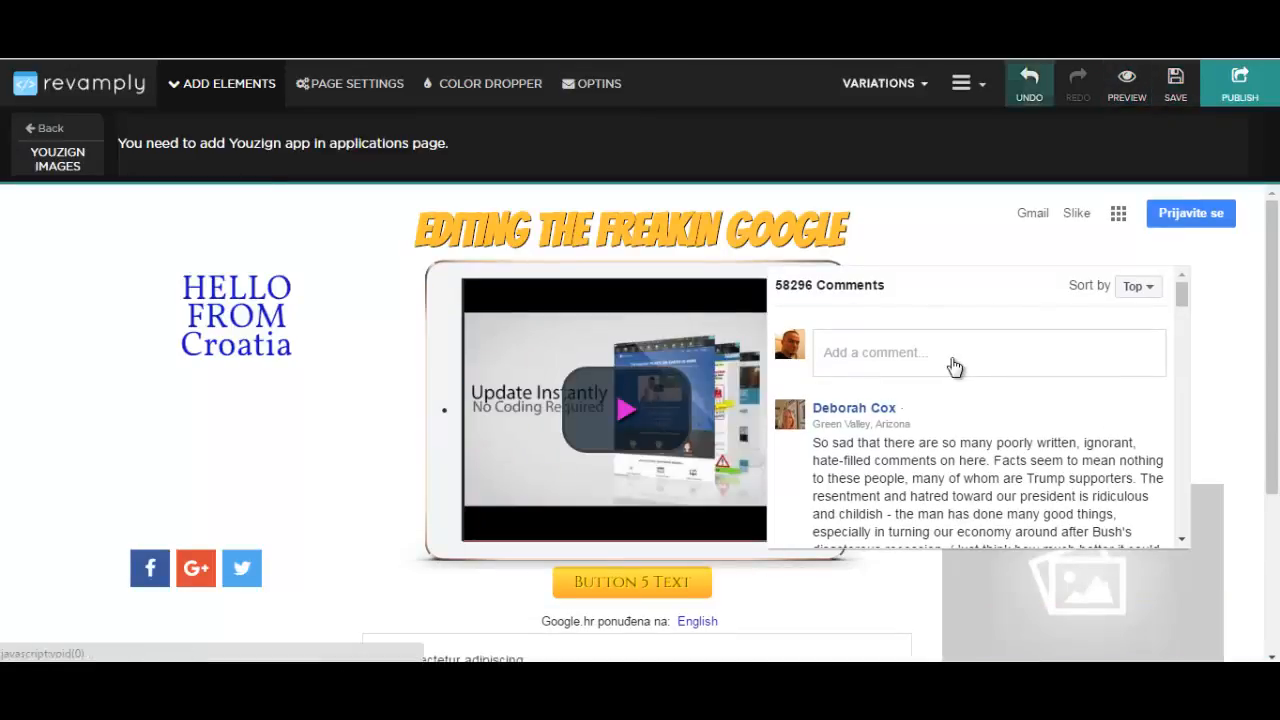
Leave the editor for the dashboard and look through the applications that can be connected.
{"action": "left_click", "coordinate": [968, 84]}
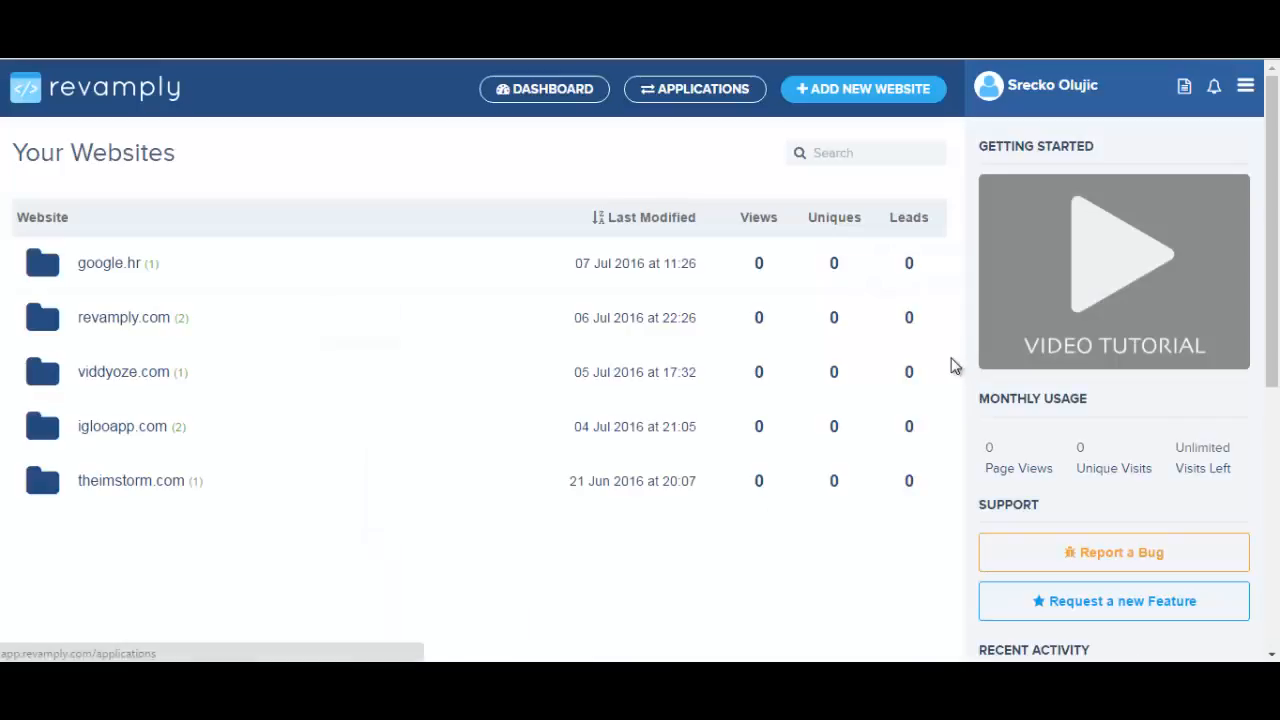
{"action": "left_click", "coordinate": [695, 89]}
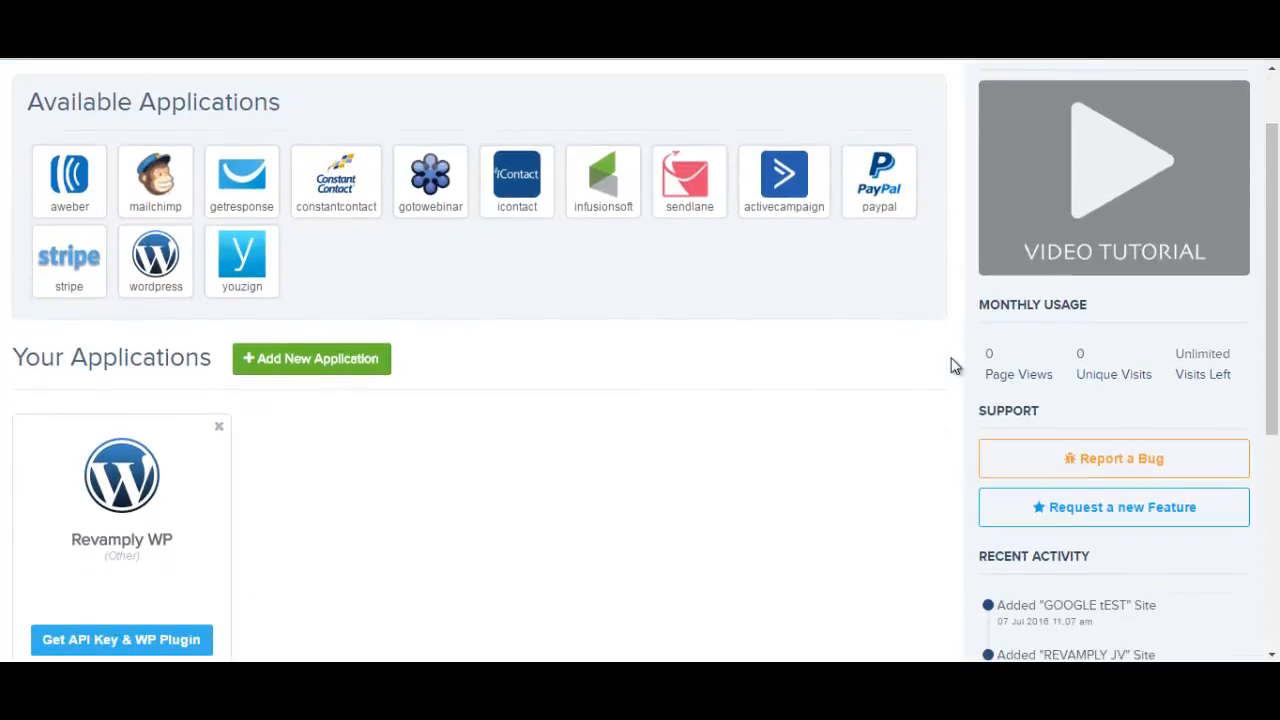
{"action": "scroll", "coordinate": [952, 366], "scroll_direction": "down", "scroll_amount": 1}
{"action": "scroll", "coordinate": [952, 366], "scroll_direction": "up", "scroll_amount": 2}
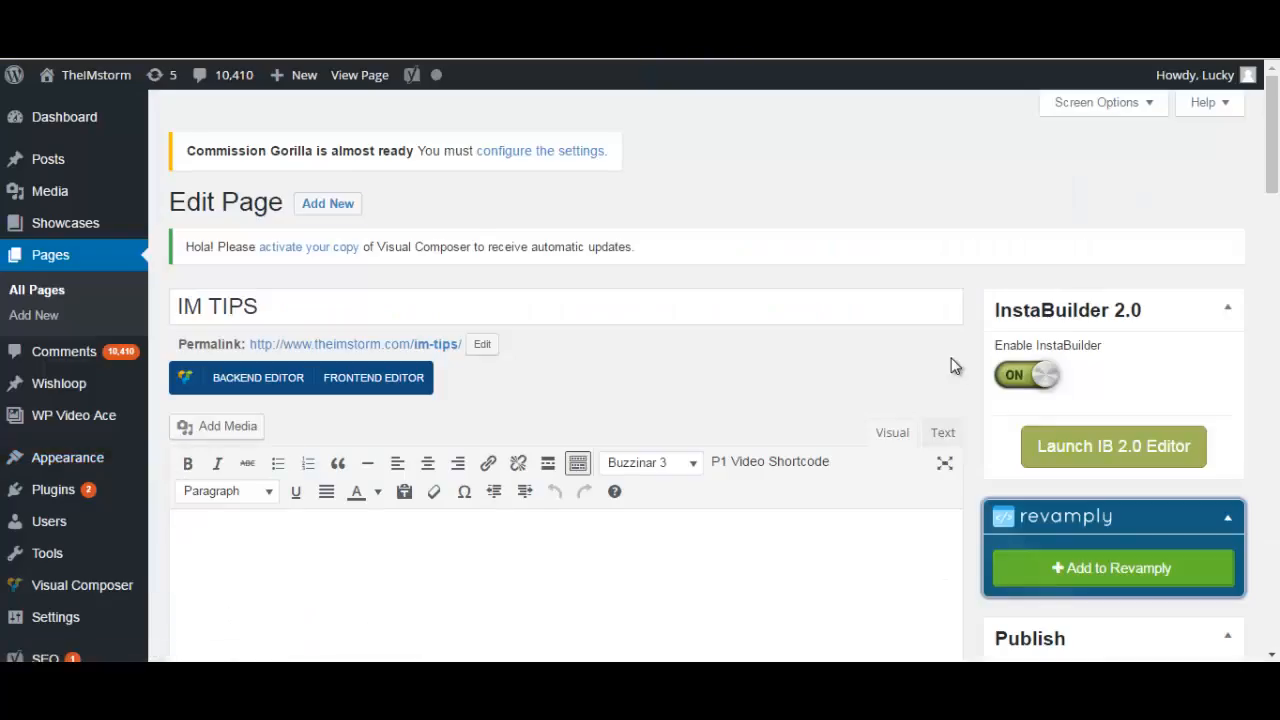
Add the IM TIPS page to Revamply from its WordPress edit page.
{"action": "scroll", "coordinate": [952, 358], "scroll_direction": "down", "scroll_amount": 3}
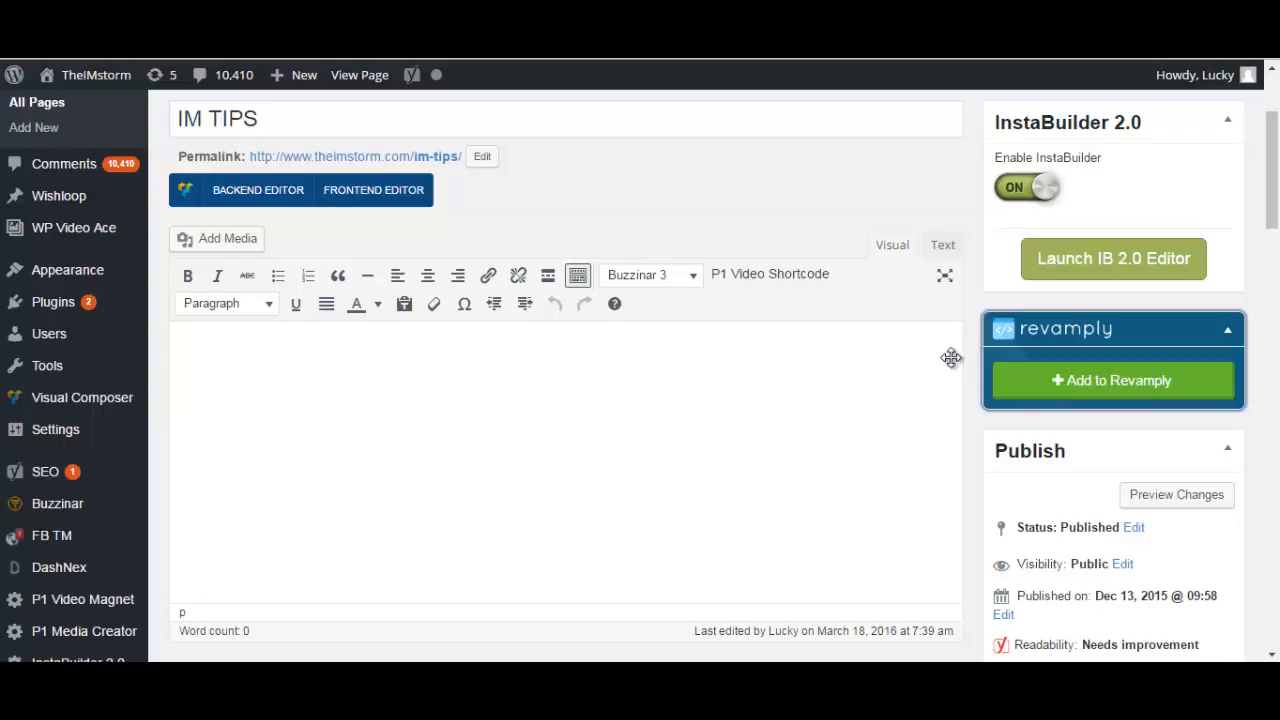
{"action": "left_click", "coordinate": [1113, 380]}
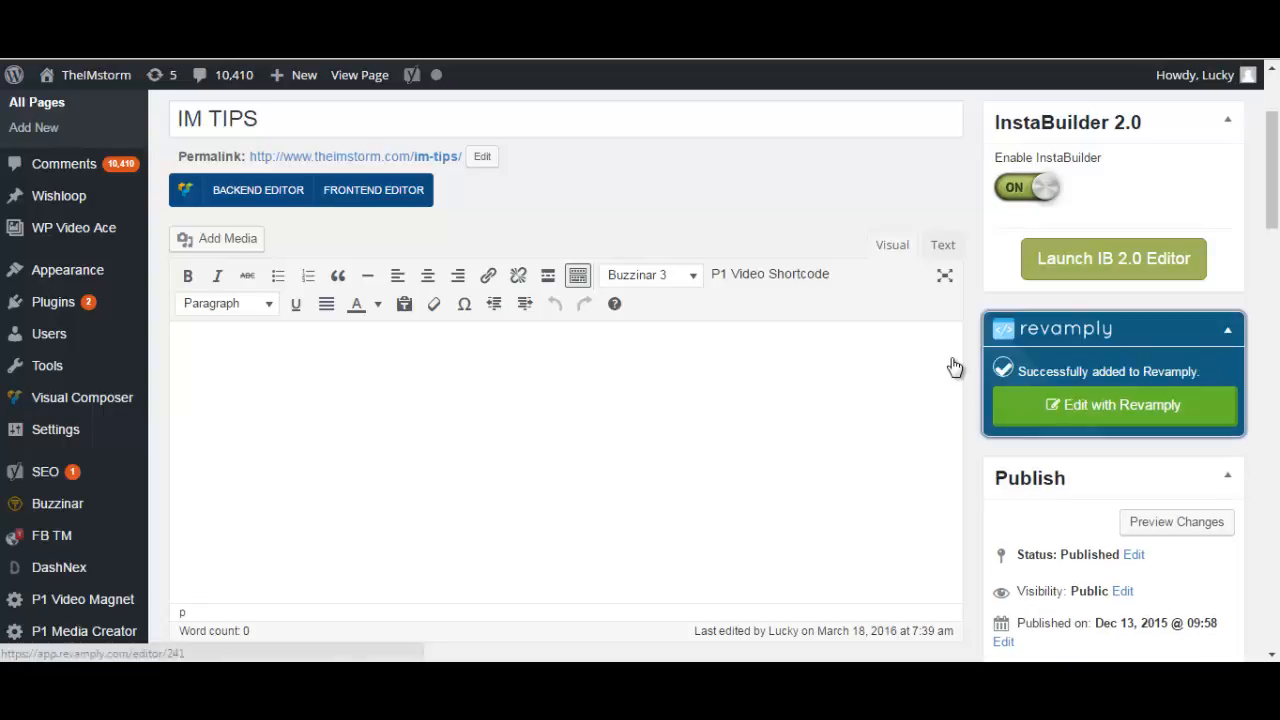
Return to the Revamply applications page and look over the available and connected applications again.
{"action": "left_click", "coordinate": [955, 367]}
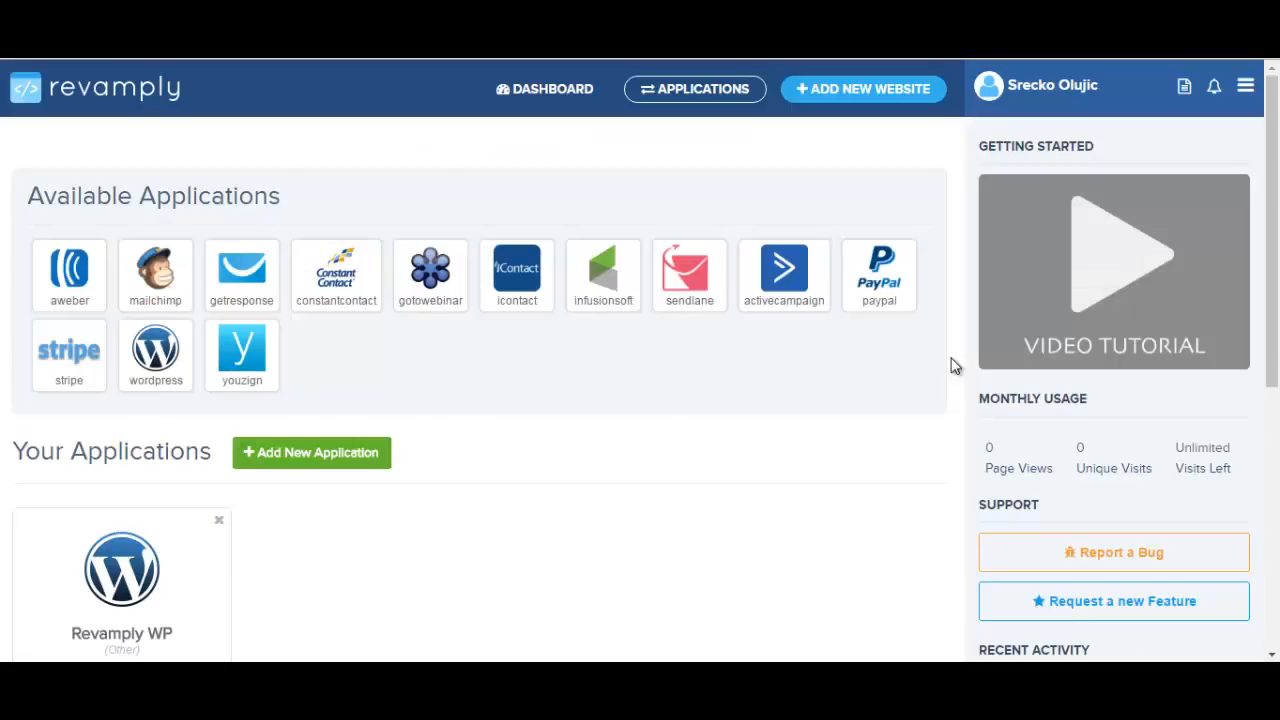
{"action": "scroll", "coordinate": [953, 366], "scroll_direction": "down", "scroll_amount": 1}
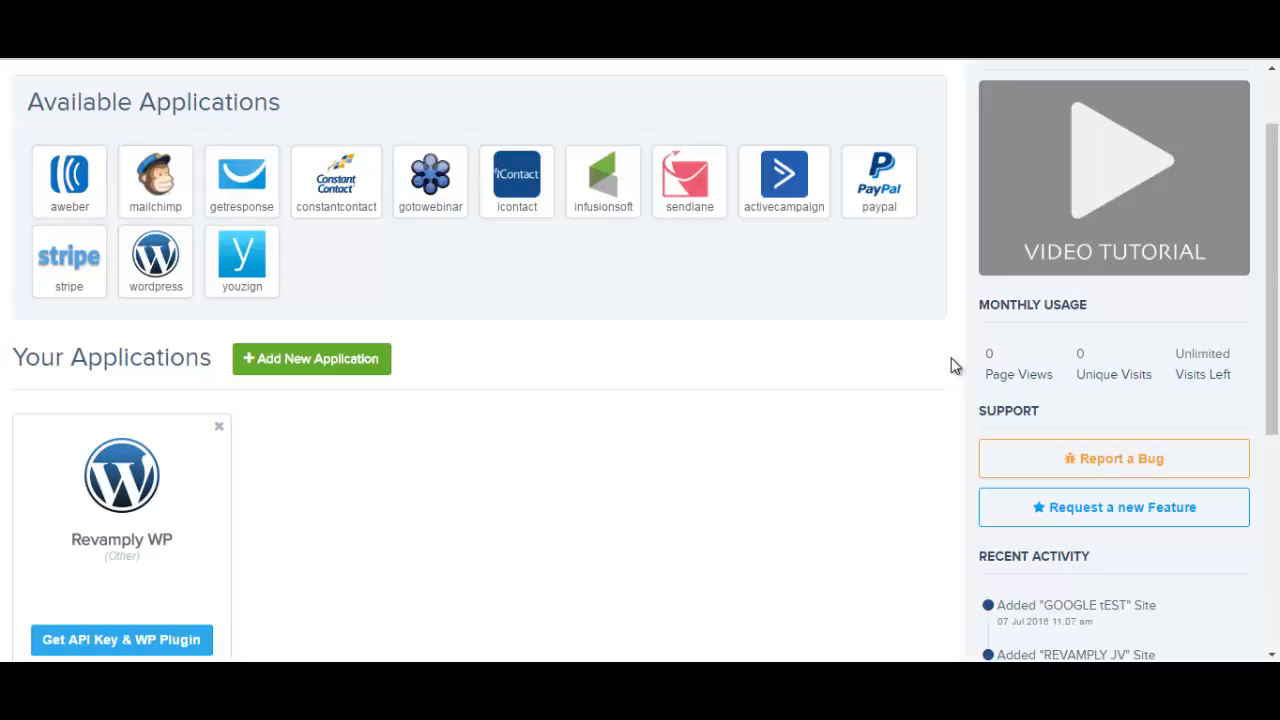
{"action": "scroll", "coordinate": [955, 367], "scroll_direction": "up", "scroll_amount": 1}
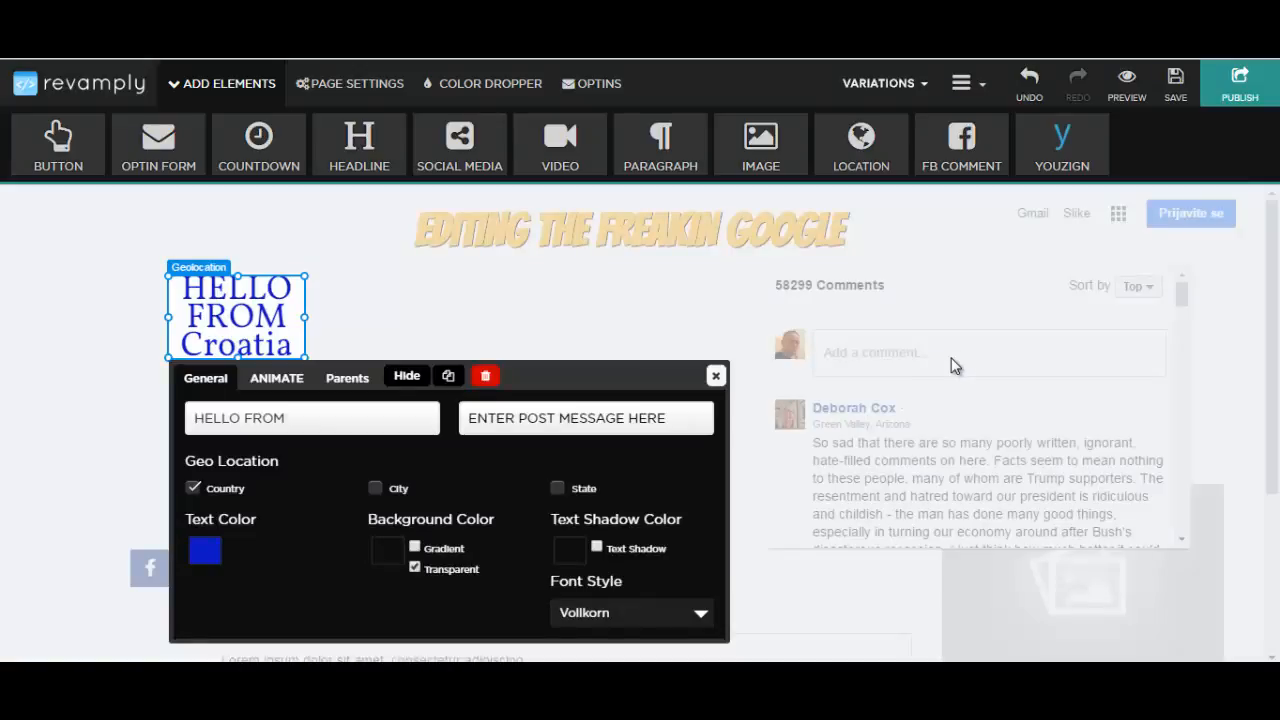
Close the geolocation settings and look through the page settings for page title, favicon, Facebook pixel, body script and redirect URL.
{"action": "left_click", "coordinate": [955, 366]}
{"action": "scroll", "coordinate": [955, 366], "scroll_direction": "down", "scroll_amount": 1}
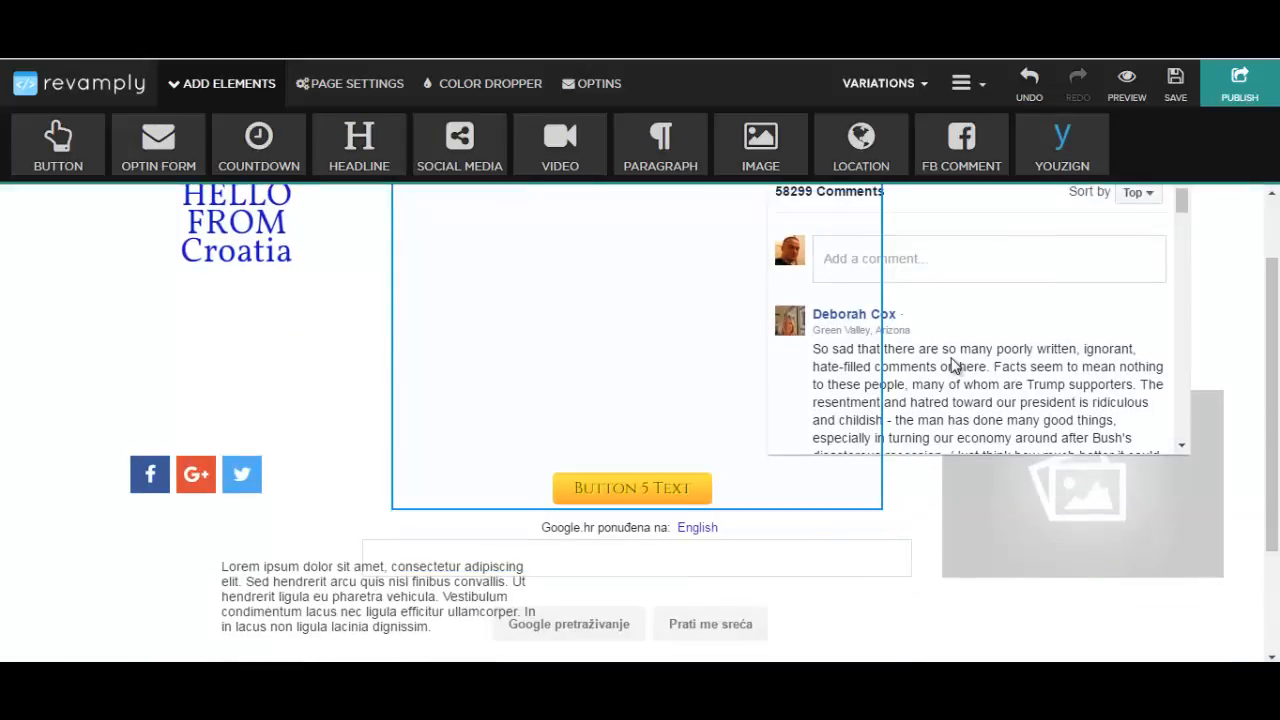
{"action": "scroll", "coordinate": [955, 366], "scroll_direction": "up", "scroll_amount": 1}
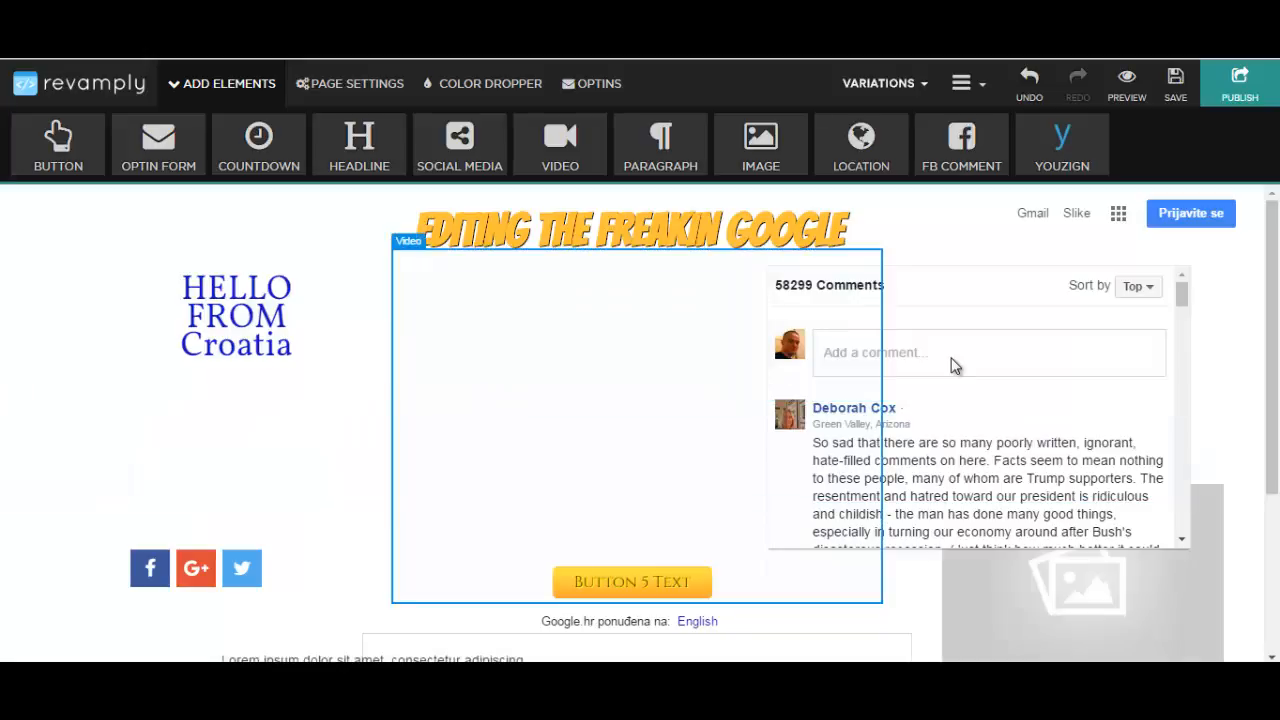
{"action": "left_click", "coordinate": [350, 84]}
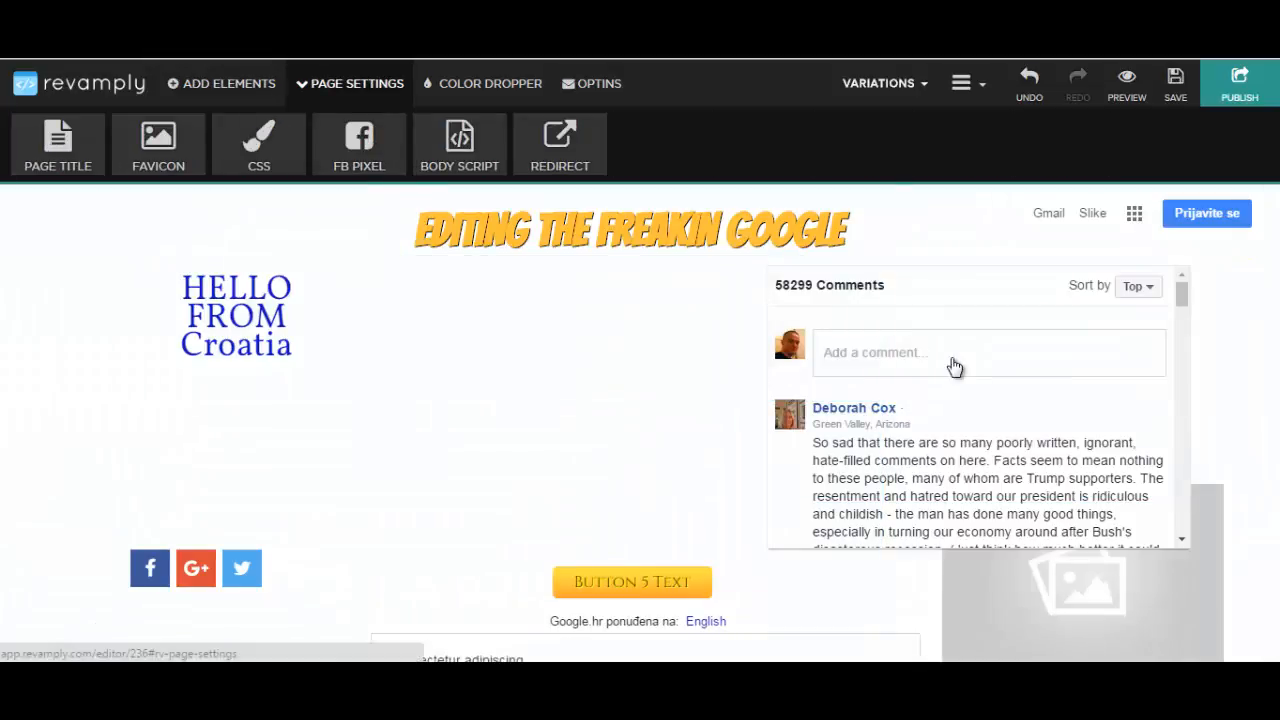
{"action": "left_click", "coordinate": [58, 145]}
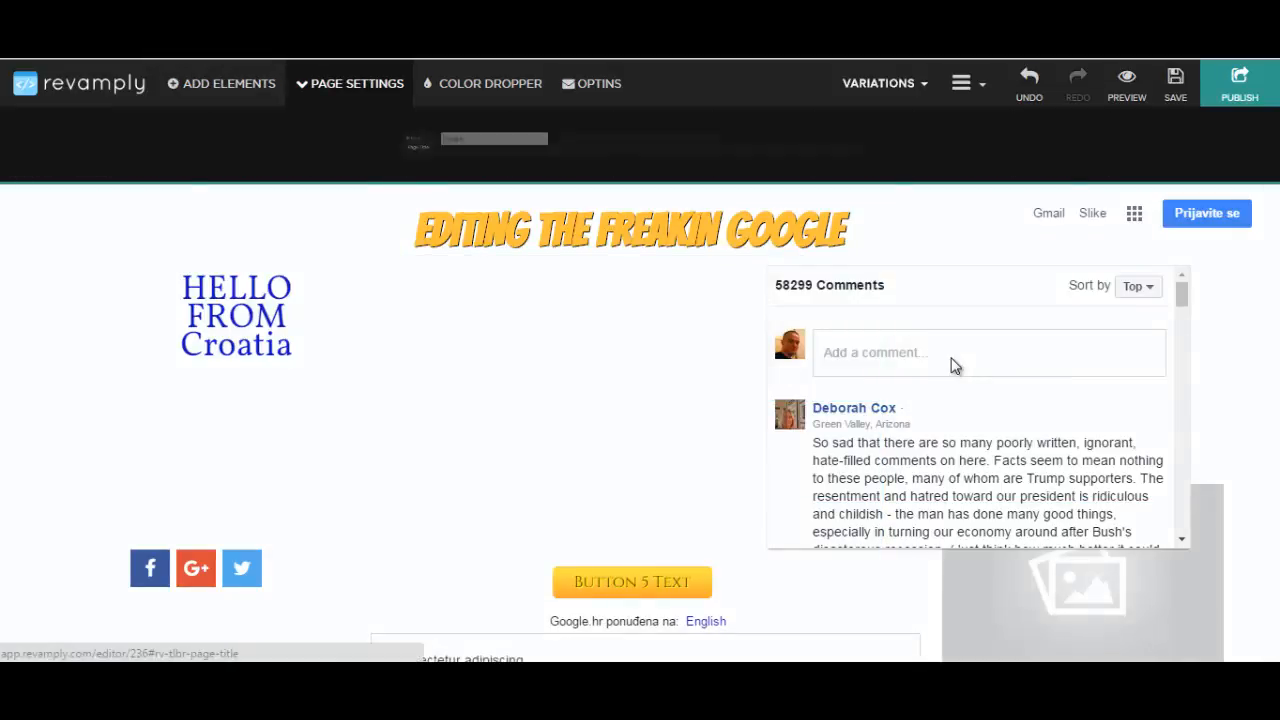
{"action": "left_click", "coordinate": [45, 128]}
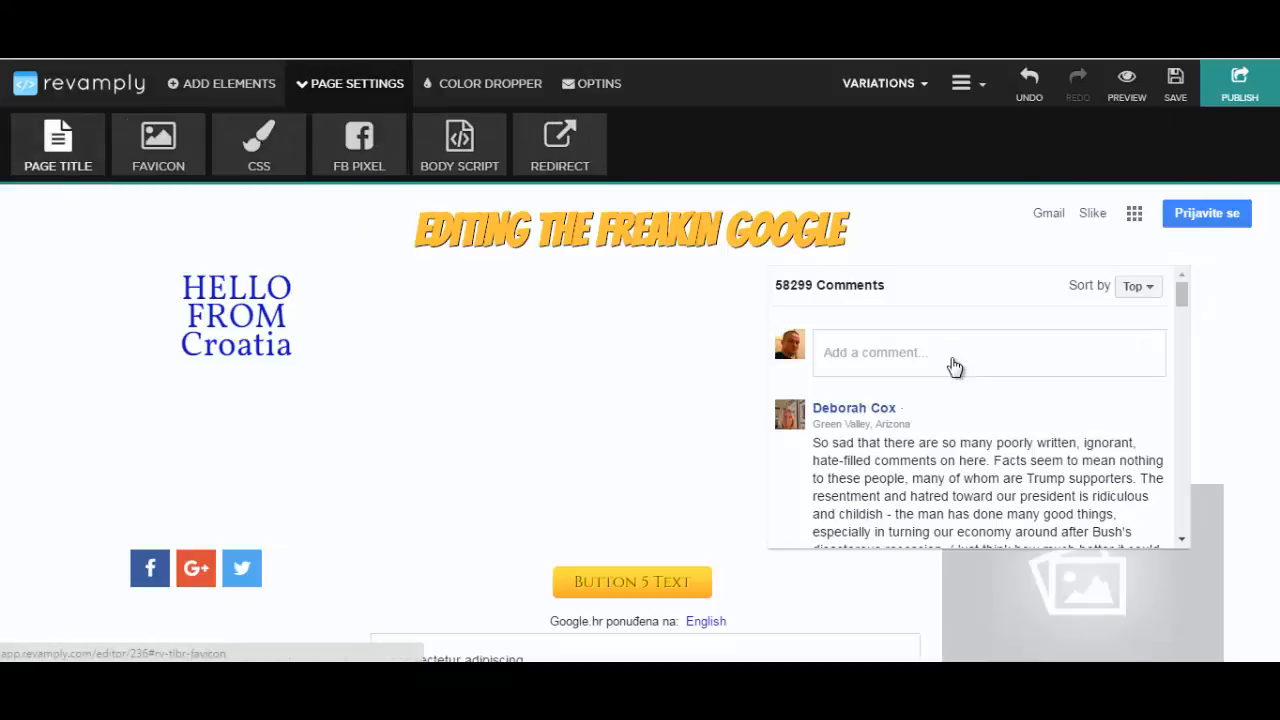
{"action": "left_click", "coordinate": [158, 145]}
{"action": "left_click", "coordinate": [45, 128]}
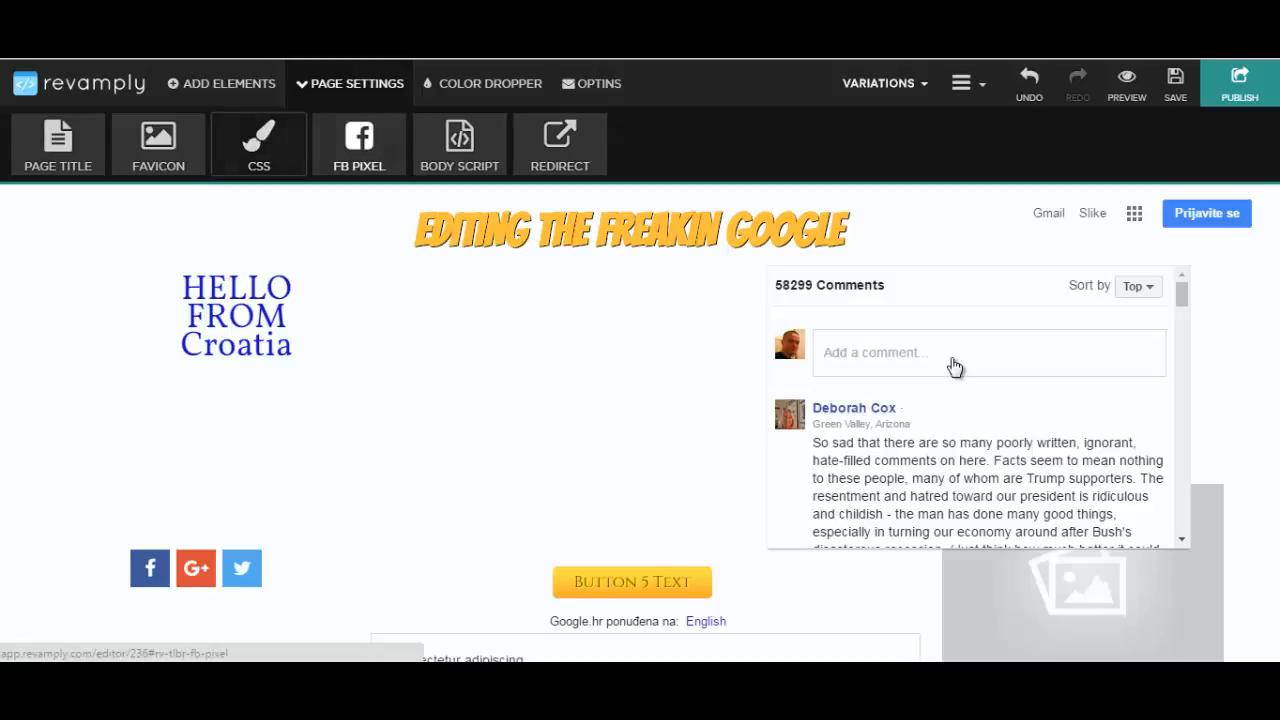
{"action": "left_click", "coordinate": [359, 146]}
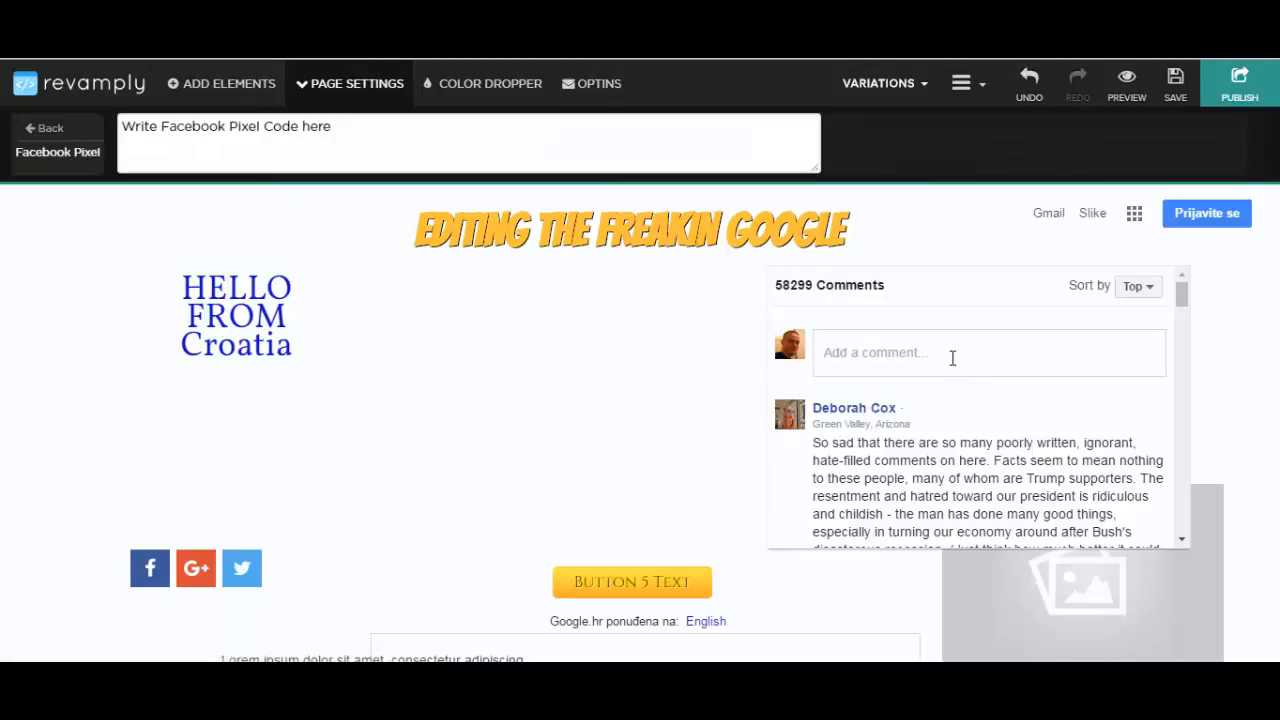
{"action": "left_click", "coordinate": [45, 128]}
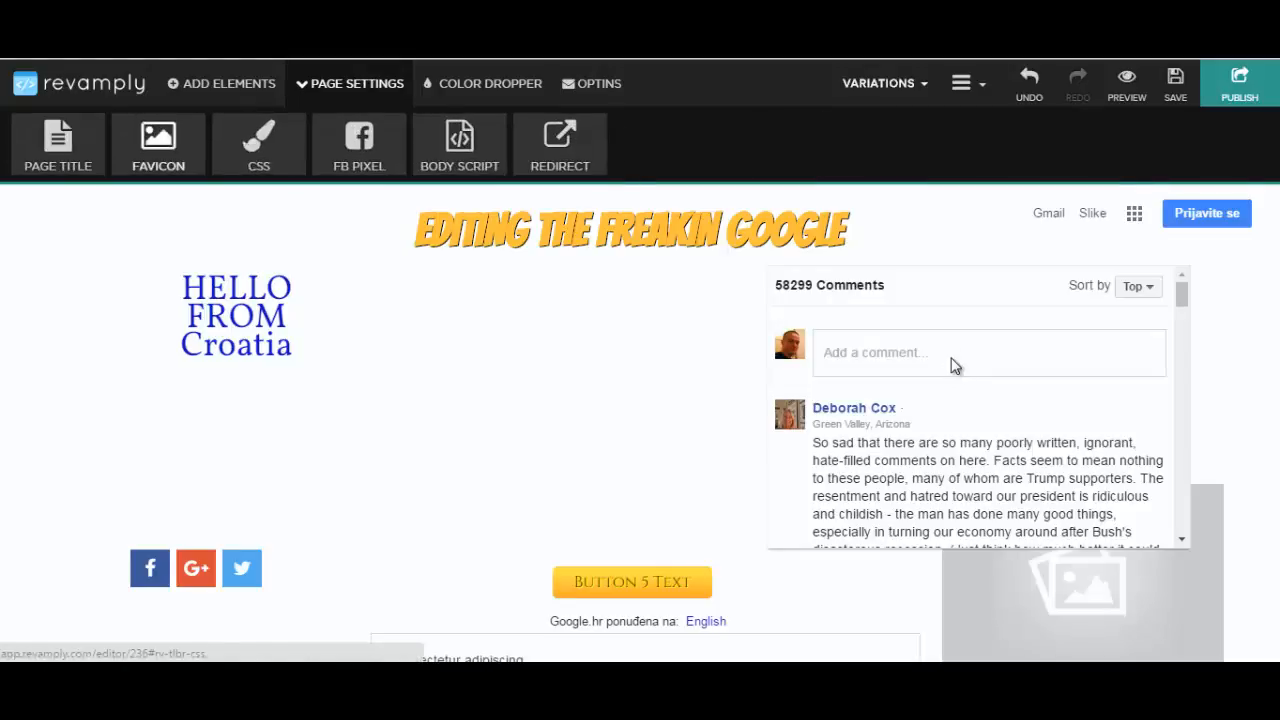
{"action": "left_click", "coordinate": [459, 145]}
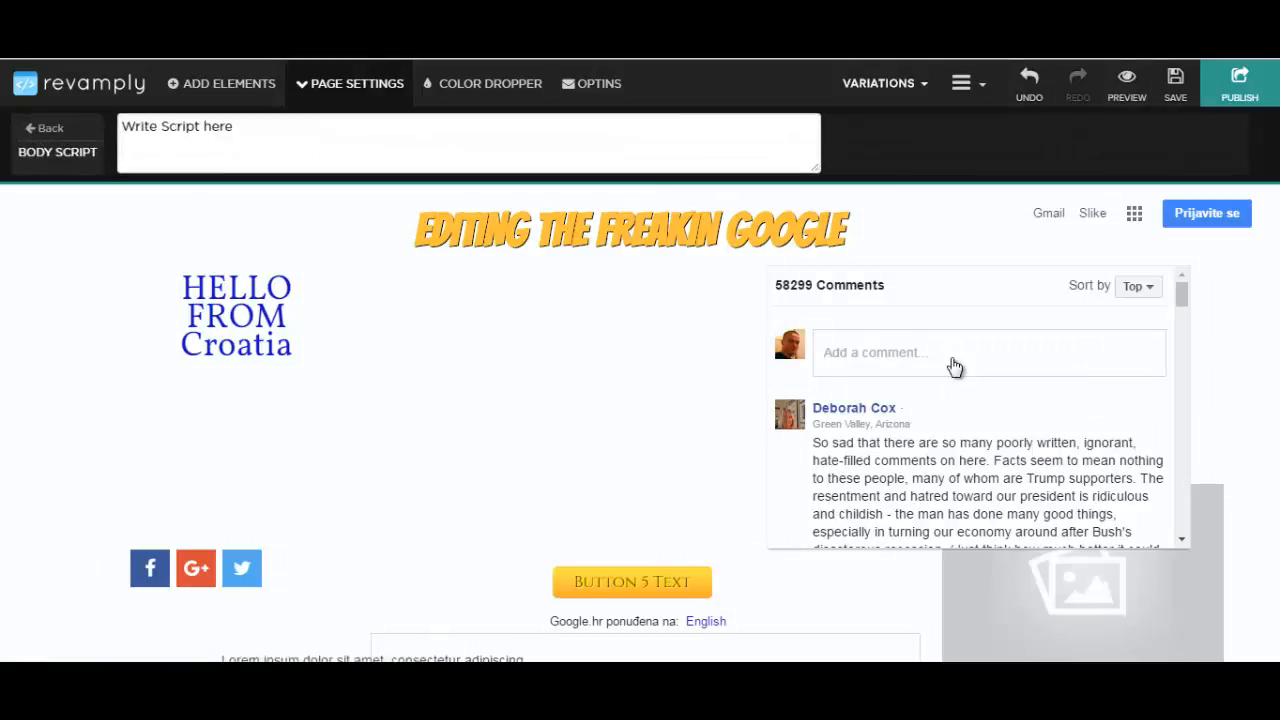
{"action": "left_click", "coordinate": [45, 128]}
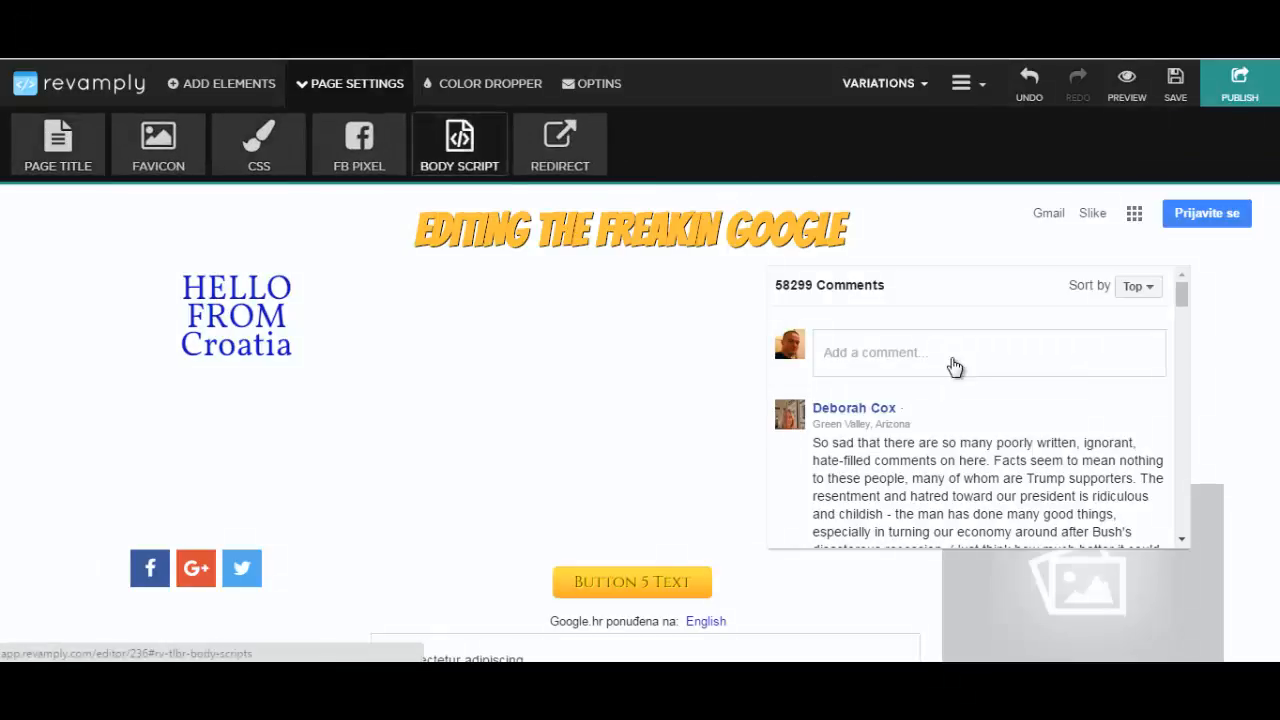
{"action": "left_click", "coordinate": [560, 145]}
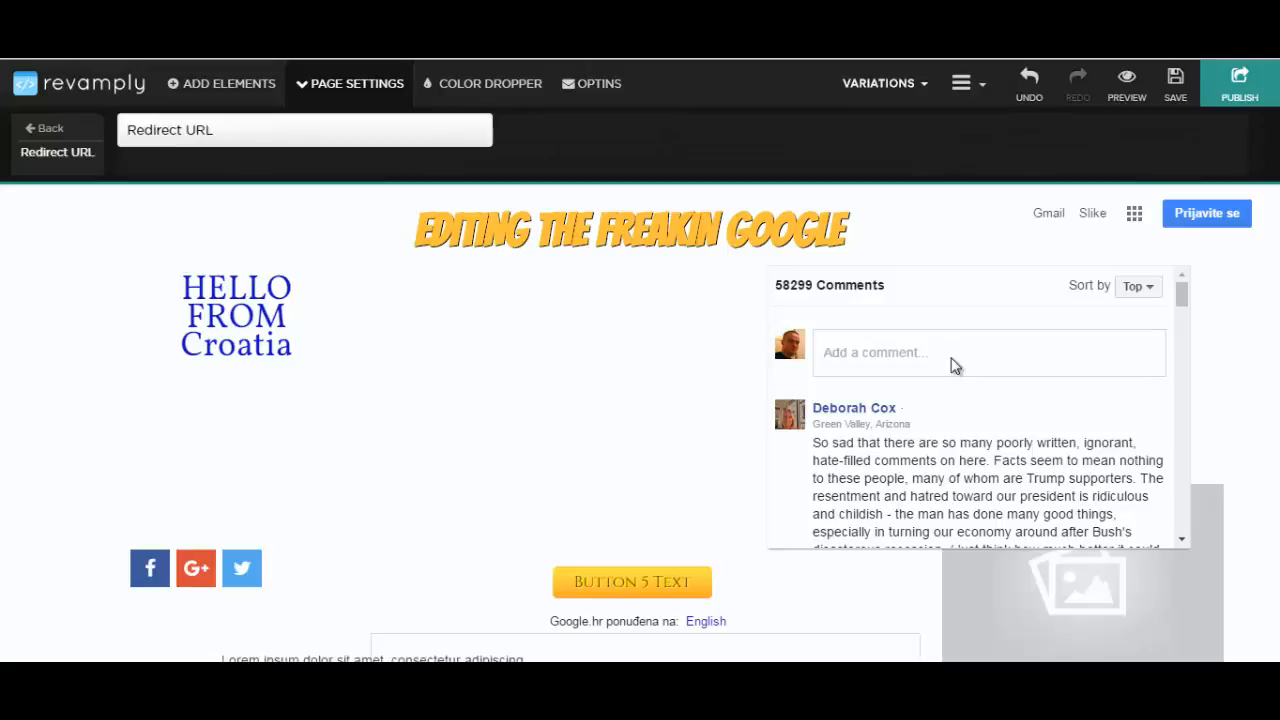
Add a sticky opt-in form in the Left position with the Subscribe To Our Newsletter template and try moving it up the page.
{"action": "left_click", "coordinate": [222, 84]}
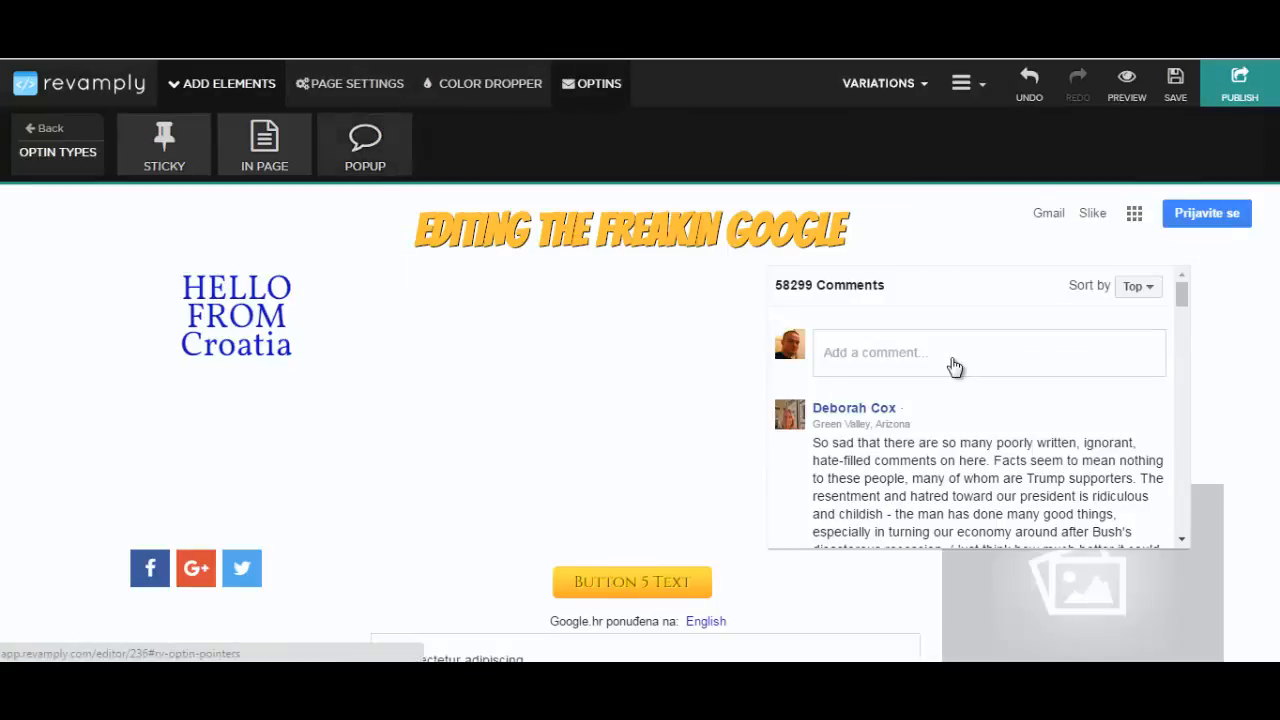
{"action": "left_click", "coordinate": [164, 145]}
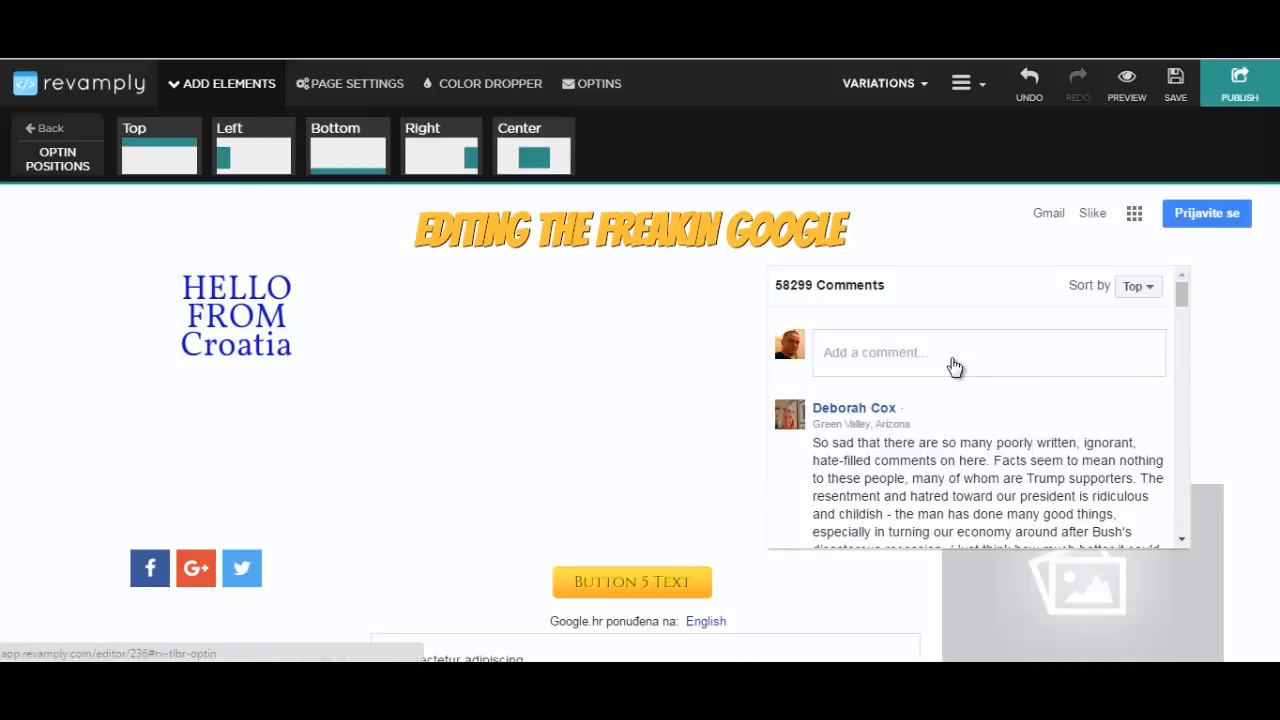
{"action": "left_click", "coordinate": [953, 366]}
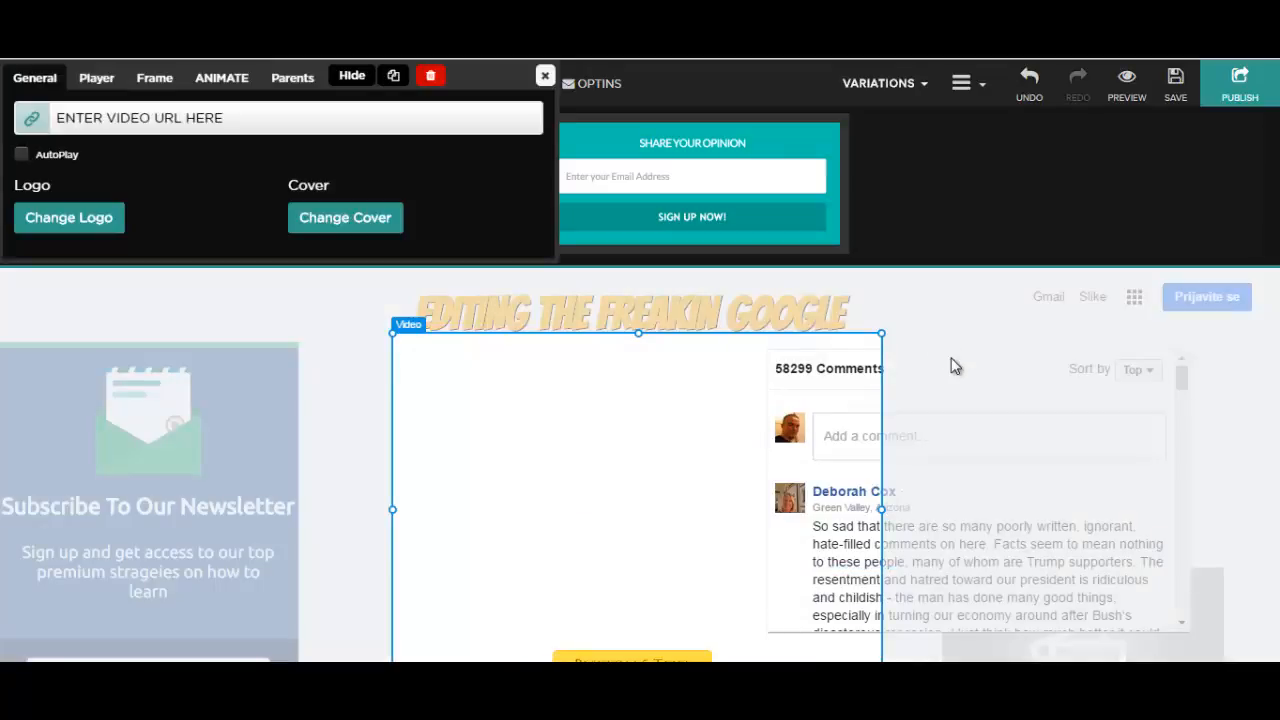
{"action": "left_click", "coordinate": [954, 366]}
{"action": "scroll", "coordinate": [954, 366], "scroll_direction": "down", "scroll_amount": 2}
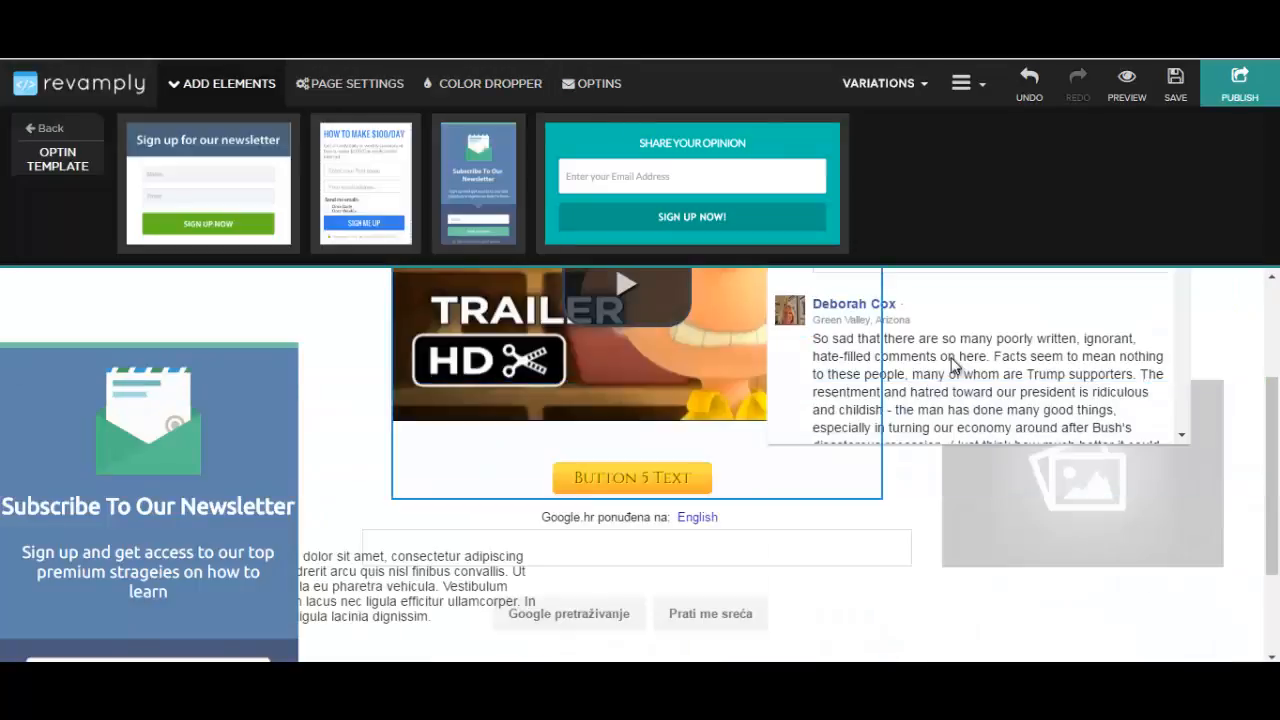
{"action": "scroll", "coordinate": [954, 366], "scroll_direction": "up", "scroll_amount": 2}
{"action": "scroll", "coordinate": [954, 366], "scroll_direction": "down", "scroll_amount": 4}
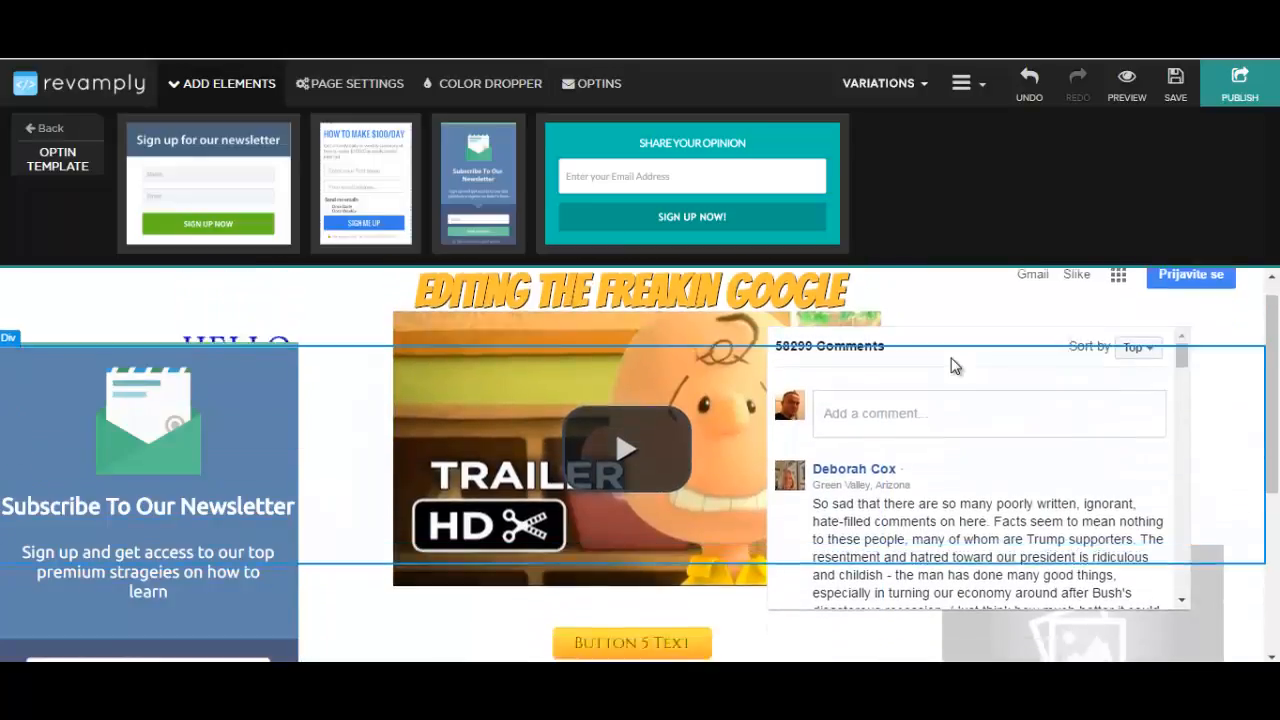
{"action": "scroll", "coordinate": [954, 366], "scroll_direction": "up", "scroll_amount": 3}
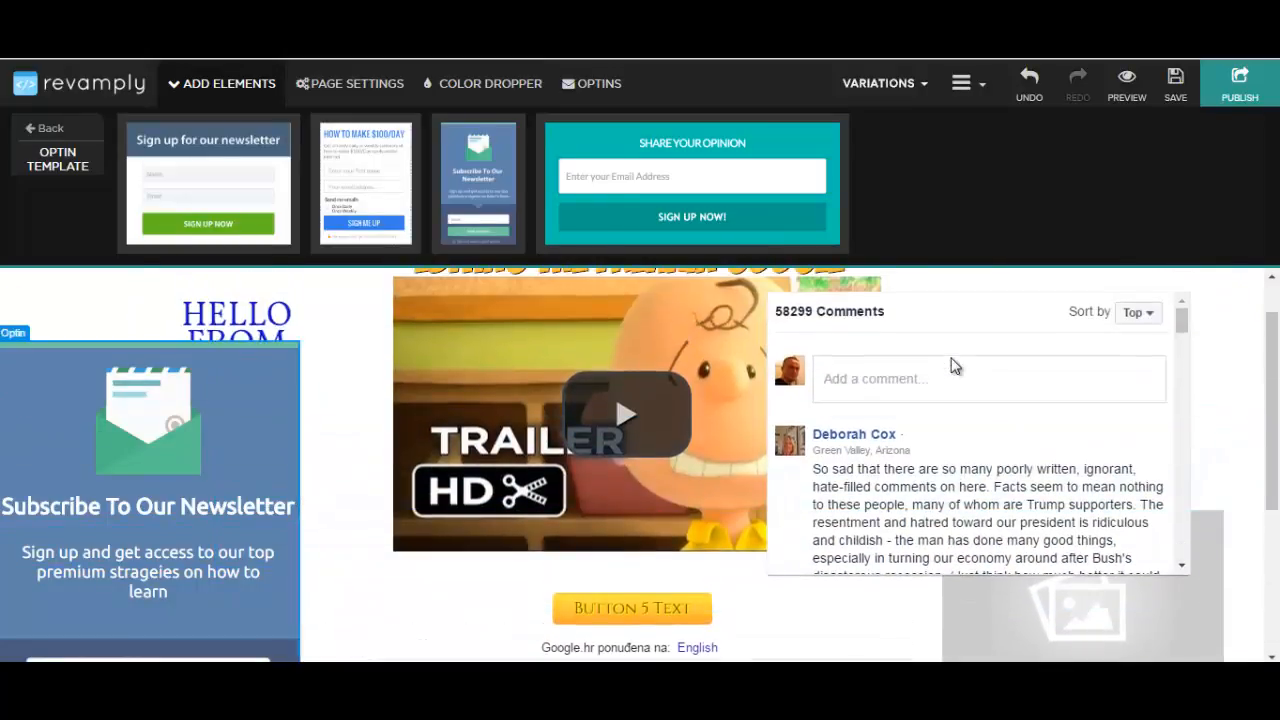
{"action": "left_click", "coordinate": [952, 358]}
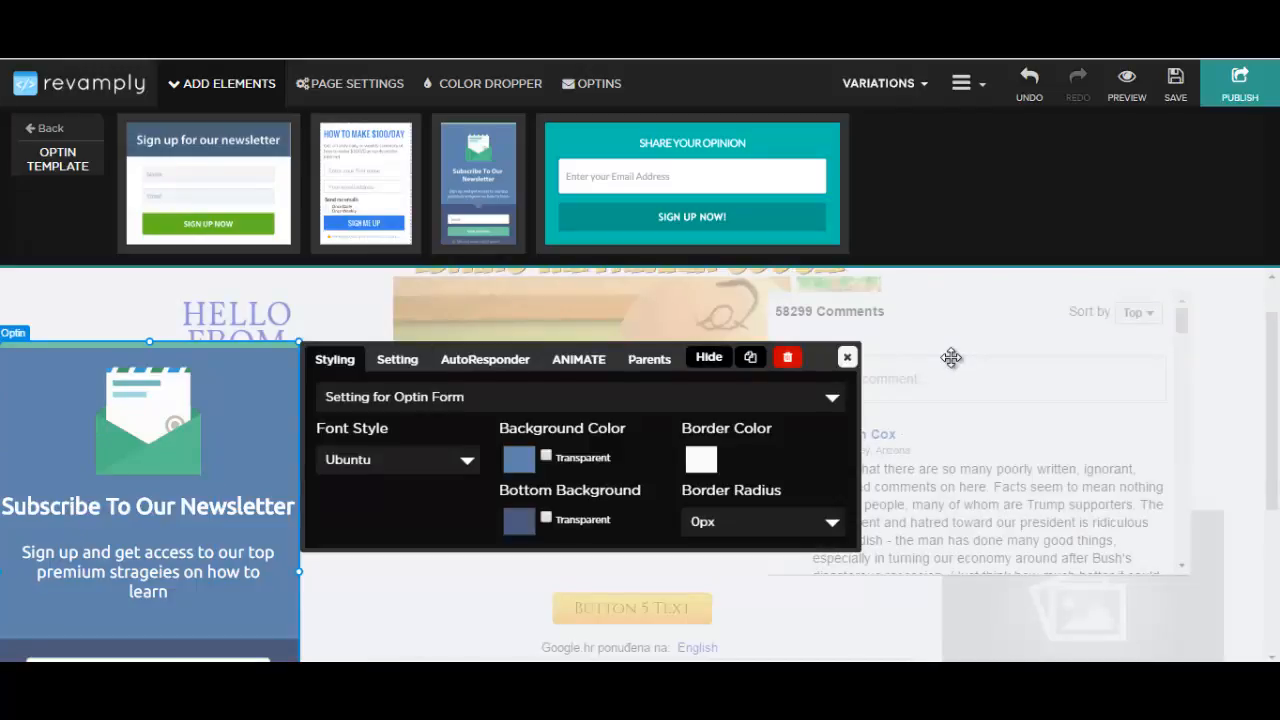
{"action": "left_click_drag", "start_coordinate": [150, 590], "coordinate": [111, 362]}
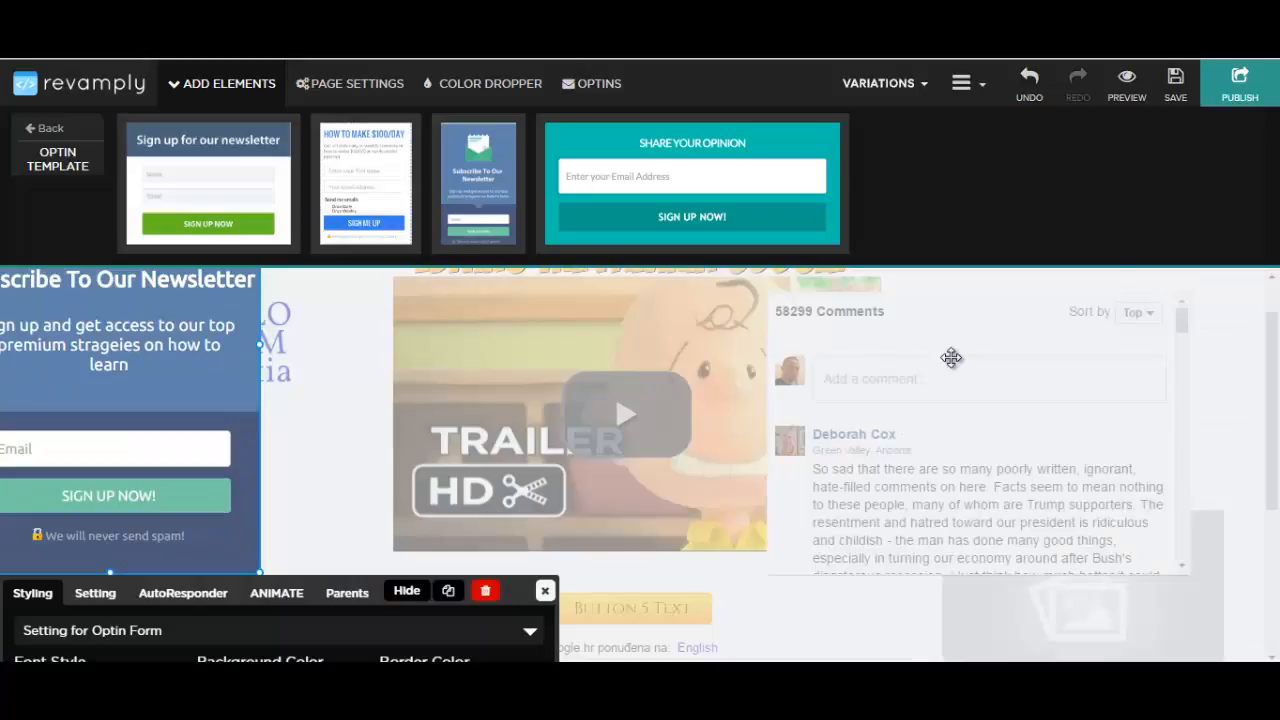
Add an in-page opt-in form with the Sign up for our newsletter template and place it over the lower part of the video.
{"action": "scroll", "coordinate": [951, 360], "scroll_direction": "down", "scroll_amount": 3}
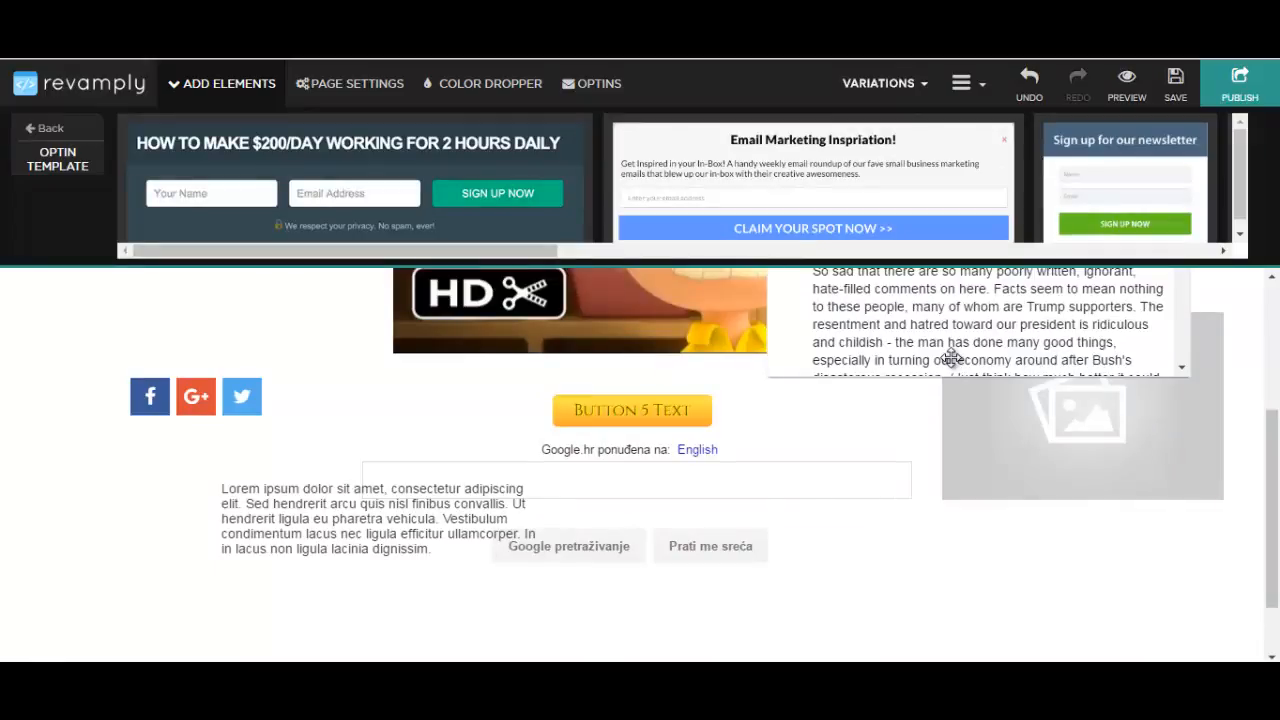
{"action": "mouse_move", "coordinate": [989, 298]}
{"action": "left_mouse_down"}
{"action": "mouse_move", "coordinate": [545, 426]}
{"action": "mouse_move", "coordinate": [496, 418]}
{"action": "mouse_move", "coordinate": [565, 418]}
{"action": "left_mouse_up"}
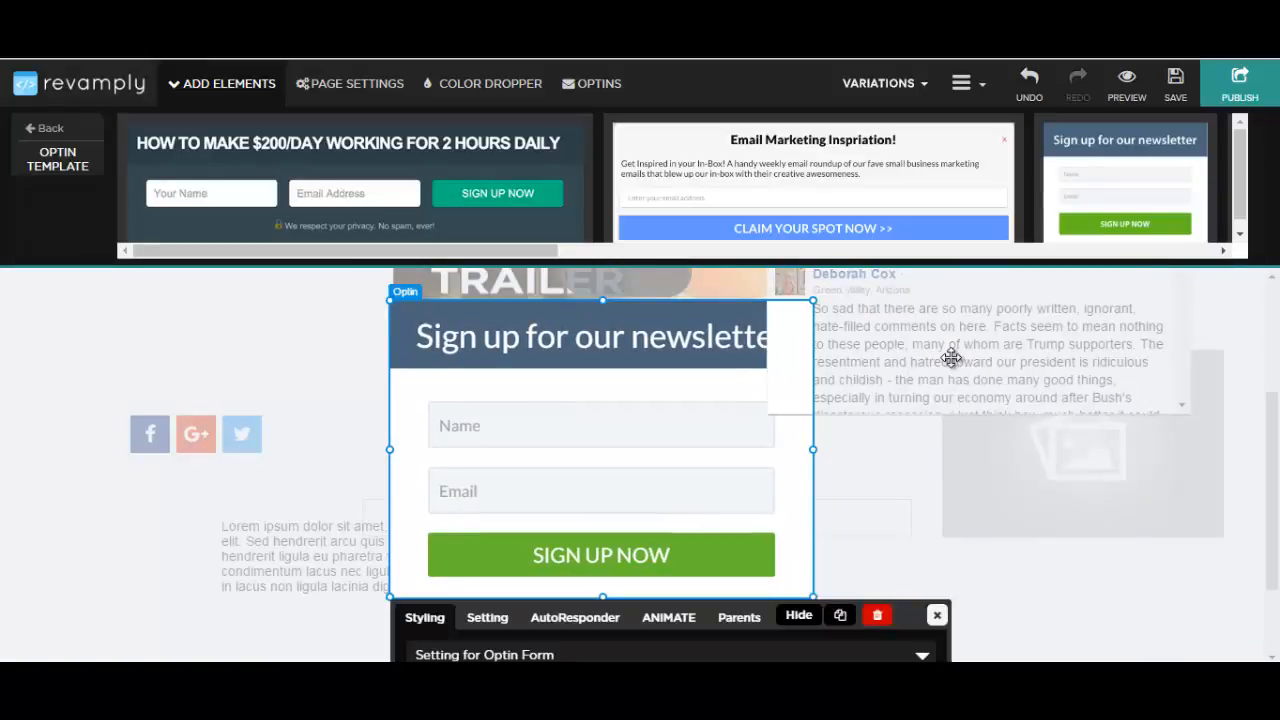
Add a popup opt-in form with the Sign up for our newsletter template and check how it overlays the page.
{"action": "left_click", "coordinate": [951, 357]}
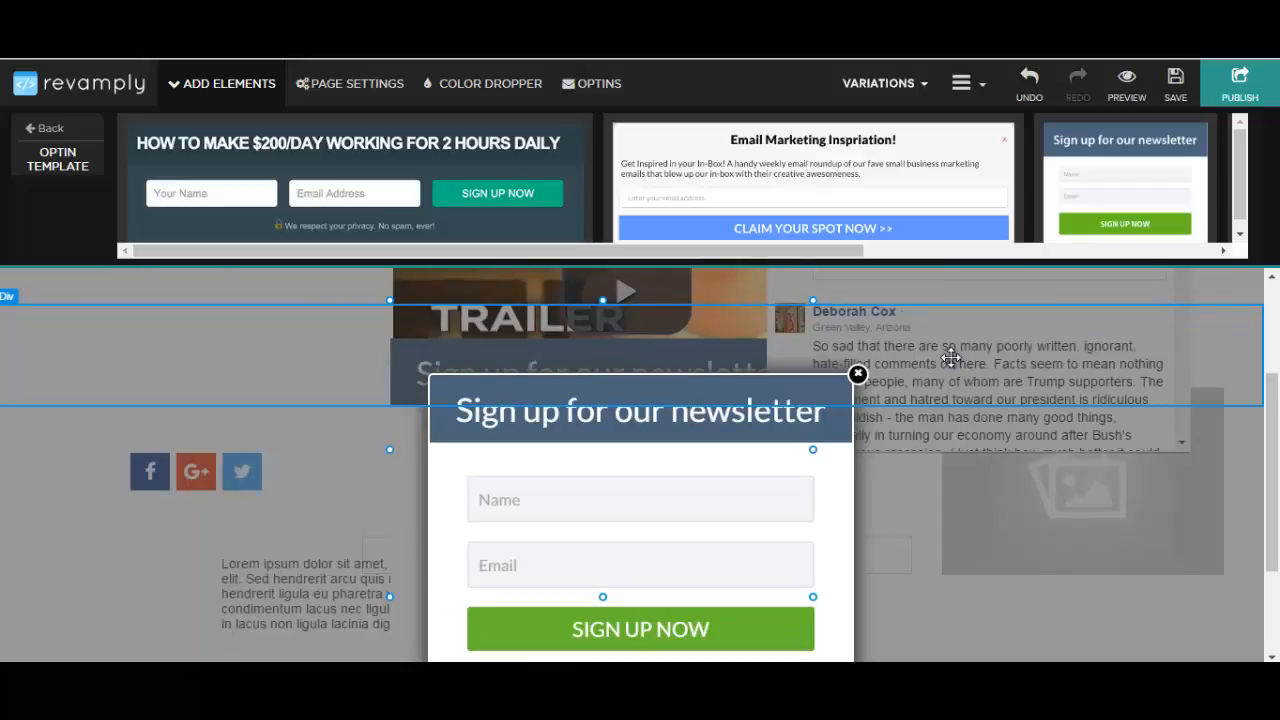
{"action": "scroll", "coordinate": [951, 360], "scroll_direction": "down", "scroll_amount": 1}
{"action": "scroll", "coordinate": [951, 362], "scroll_direction": "up", "scroll_amount": 3}
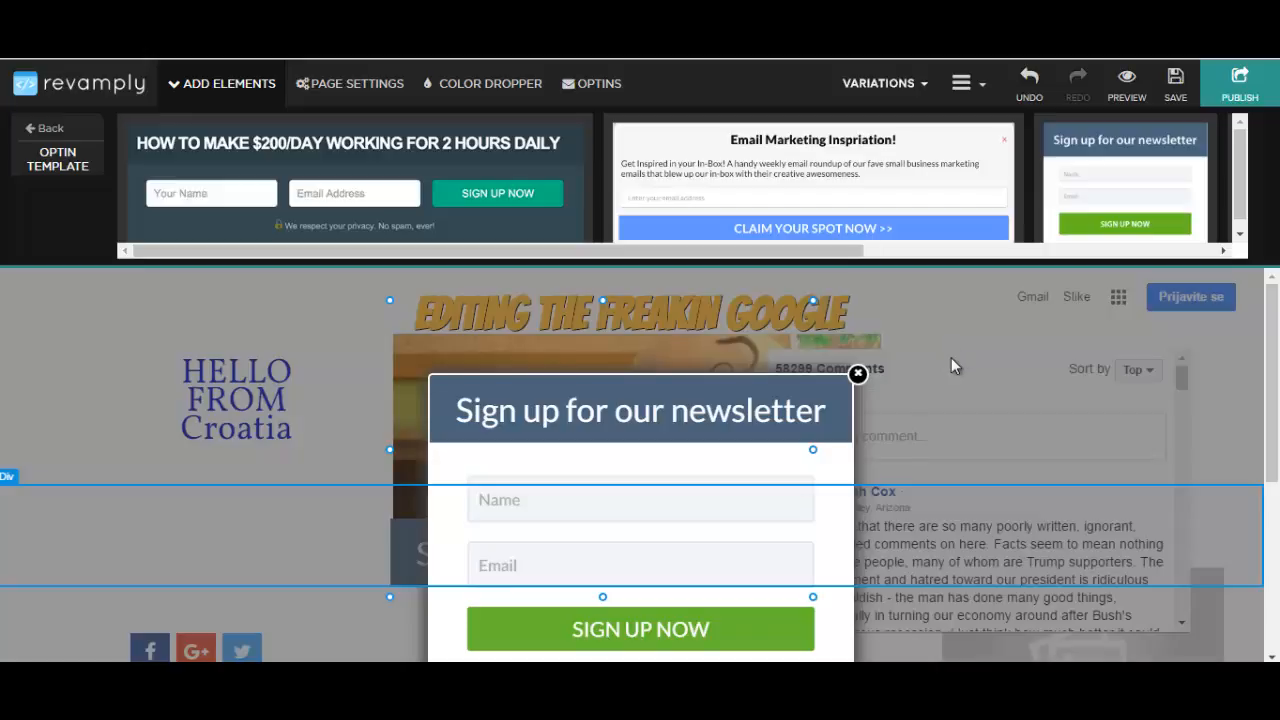
{"action": "scroll", "coordinate": [951, 365], "scroll_direction": "down", "scroll_amount": 4}
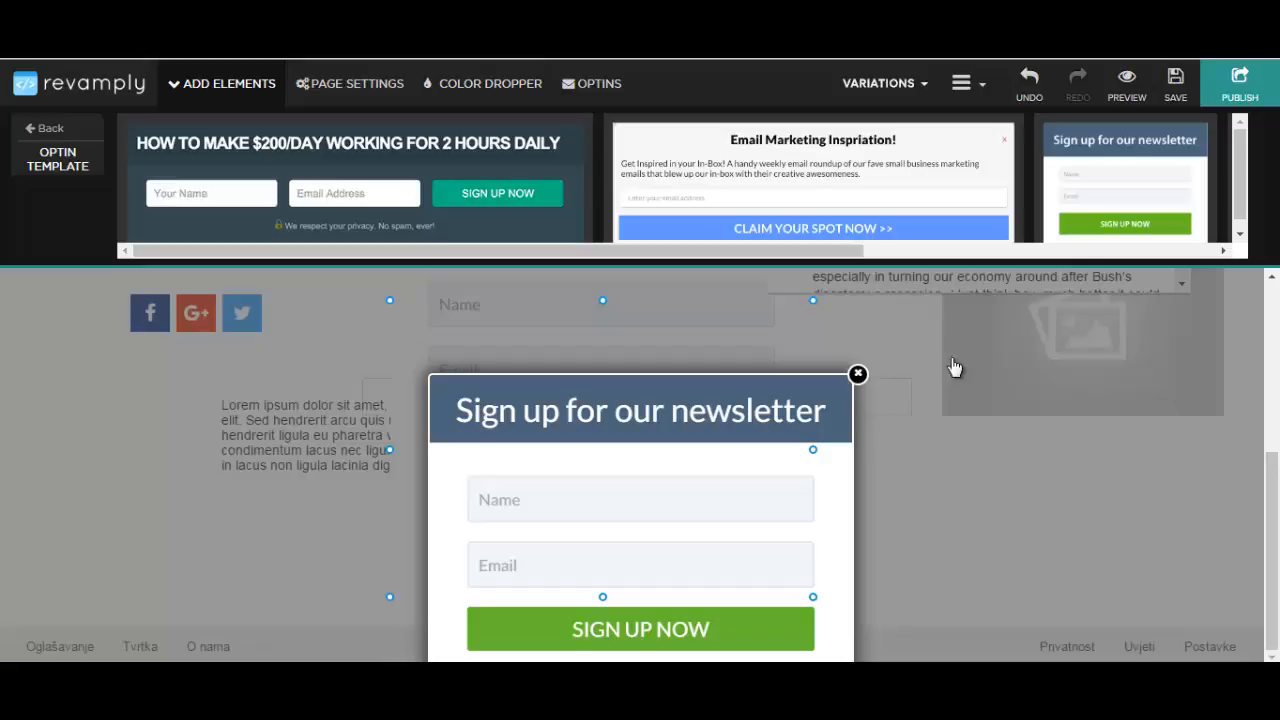
{"action": "scroll", "coordinate": [955, 368], "scroll_direction": "up", "scroll_amount": 3}
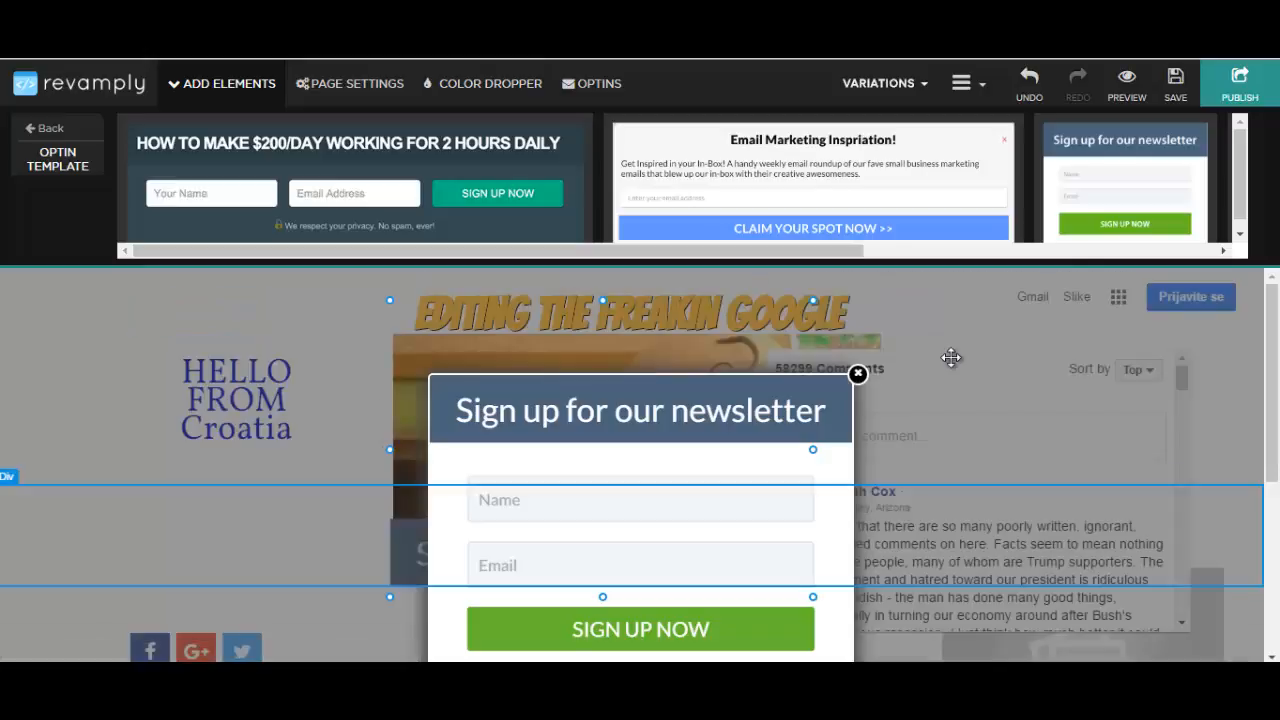